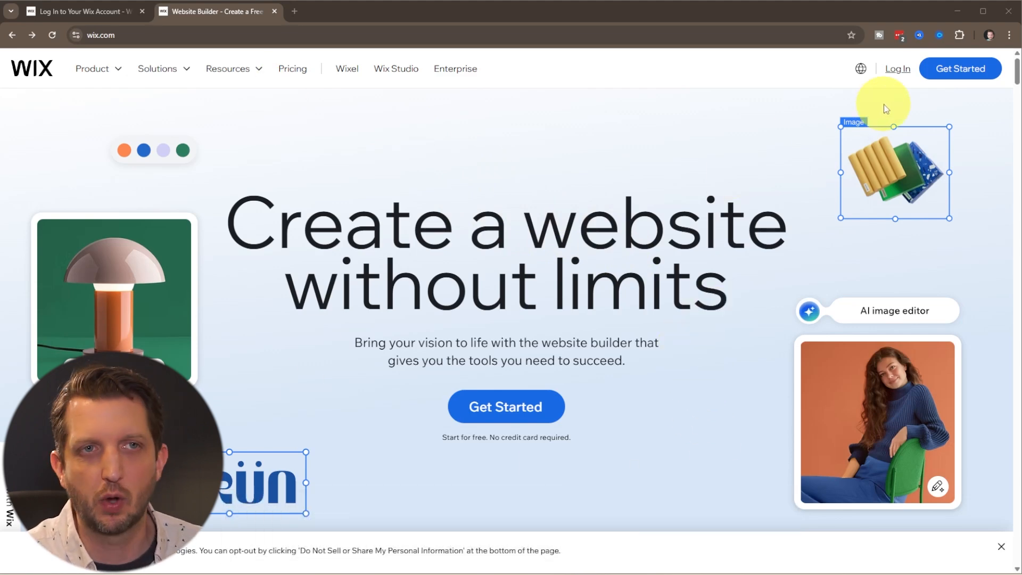
Step: Start a new site with the AI setup chat and describe it as a book lovers' community with a weekly book club, shared ideas, reviews and insights
left_click(950, 76)
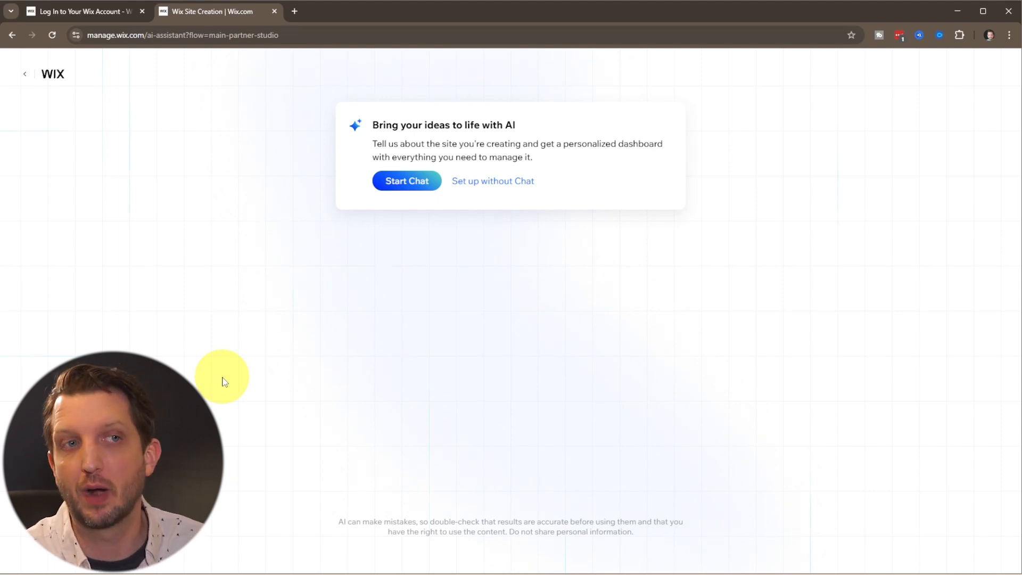
left_click(395, 189)
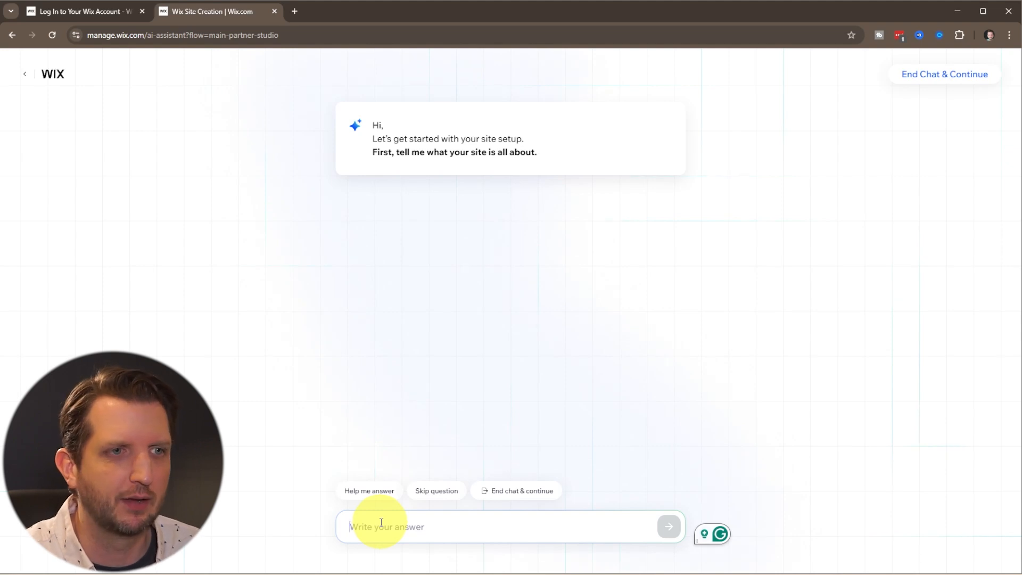
type("To connect with a community of fellow book lovers to join our weekly book club, share ideas and topic points, as well as offer book reviews and insights")
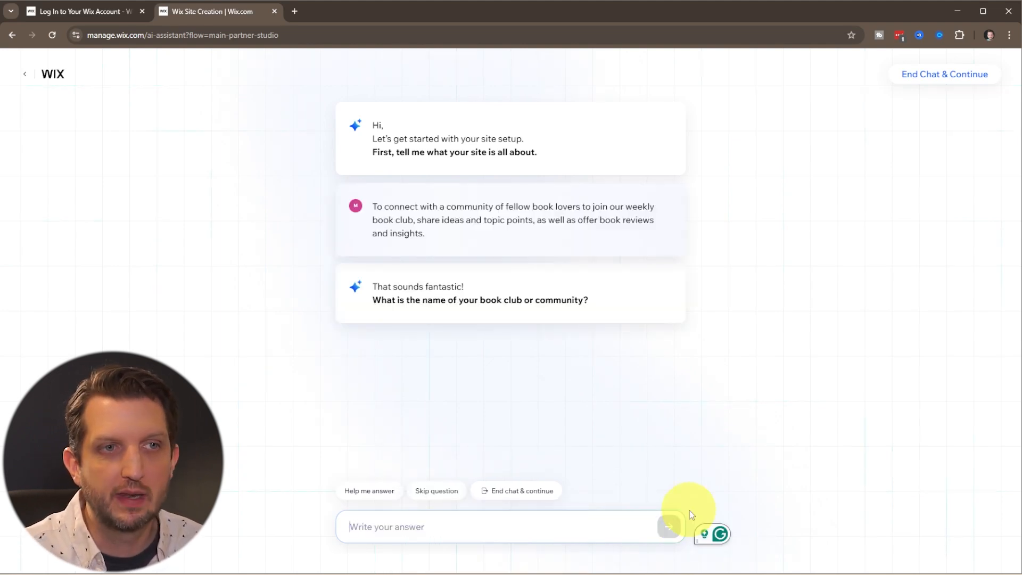
Step: Answer the setup questions: name "Book Buddies", audience "Everyone who loves to read and discuss, in a virtual environment.", and "no" to additional goals
type("Book Buddies")
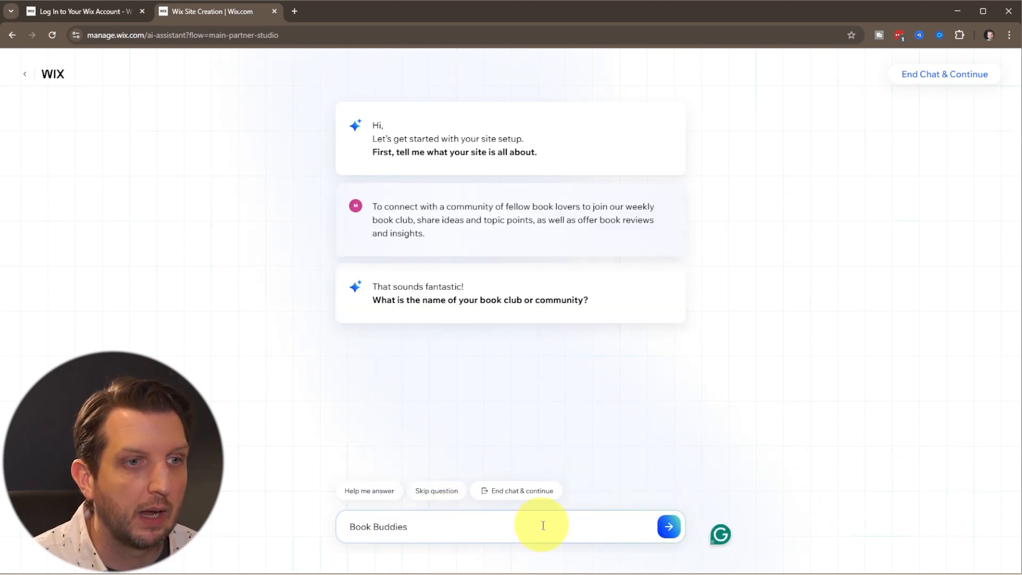
key("Return")
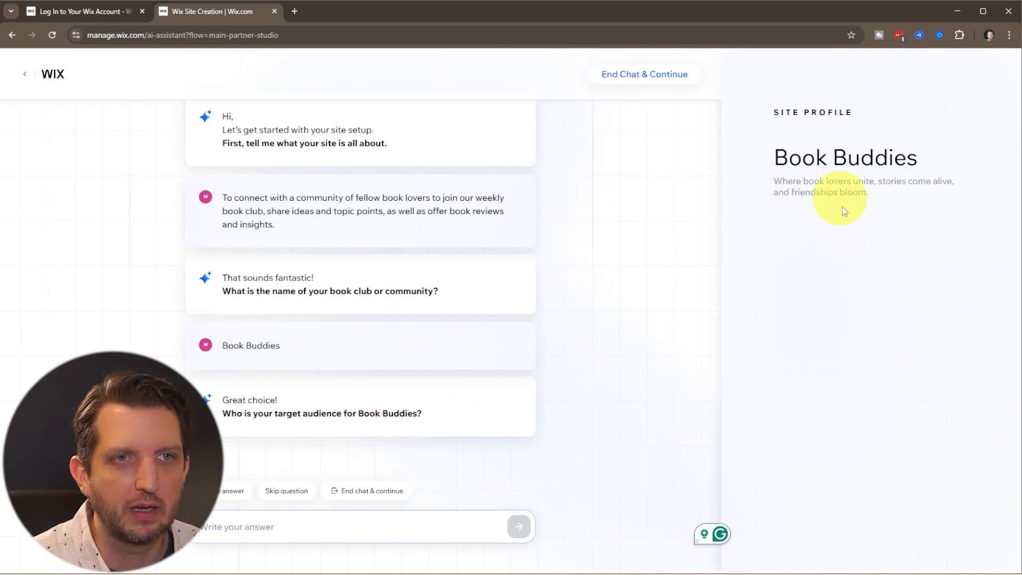
left_click(240, 527)
type("Everyone who loves to read and discuss, in a virtual environment.")
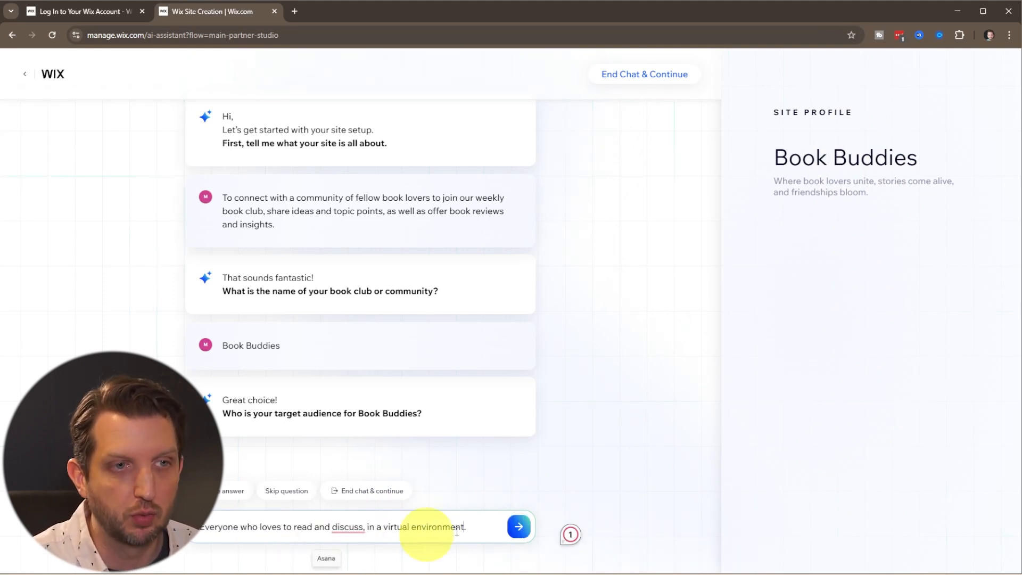
left_click(519, 527)
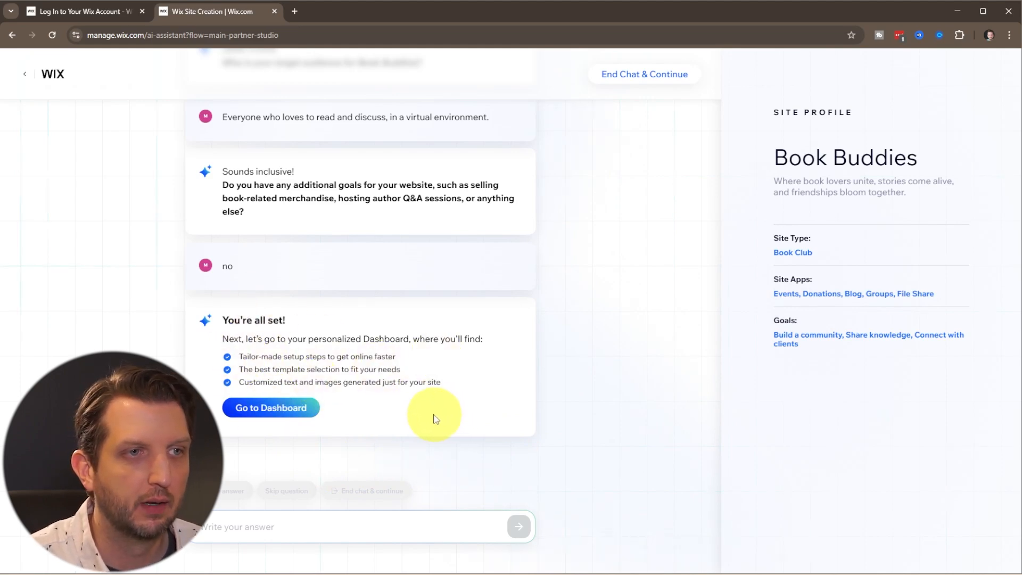
Step: Go to the new site's dashboard, dismiss the sale offer, and choose to design the website from a template
left_click(283, 414)
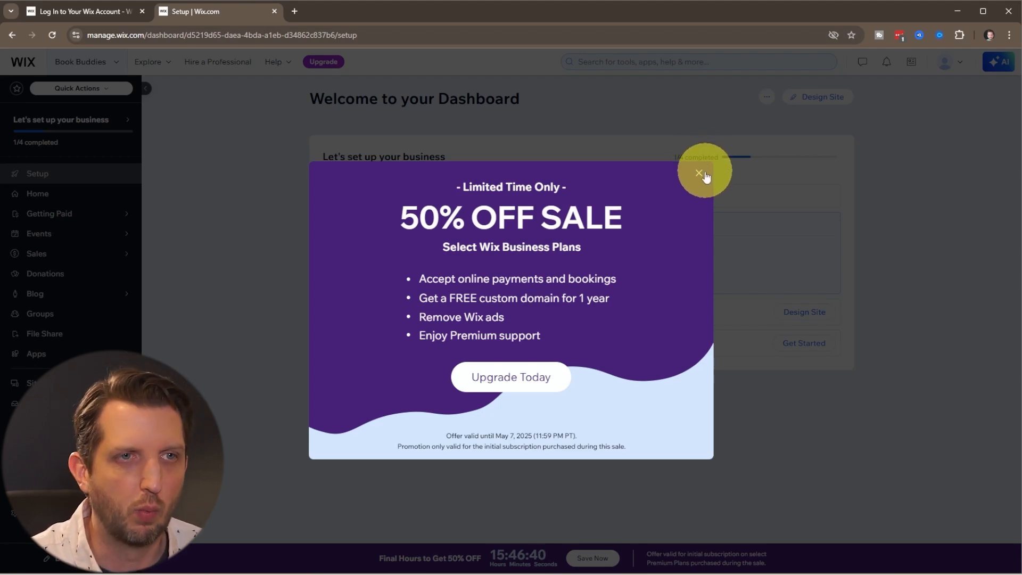
left_click(700, 175)
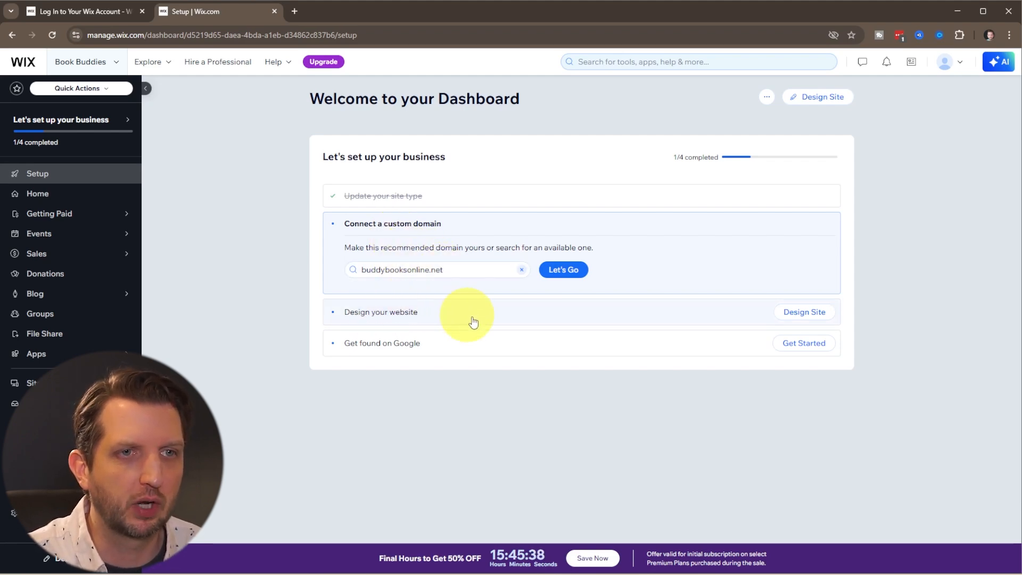
left_click(807, 313)
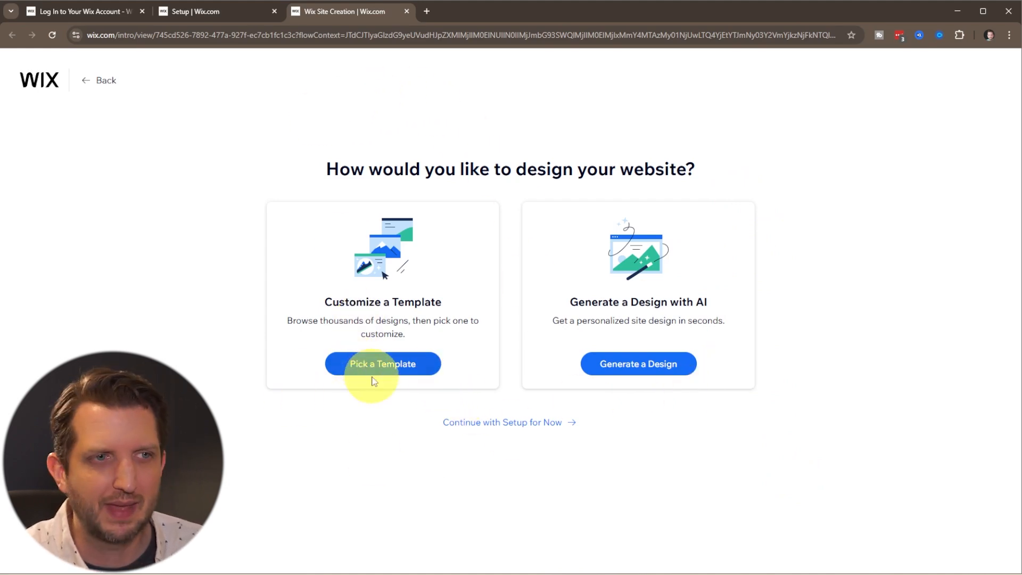
left_click(381, 363)
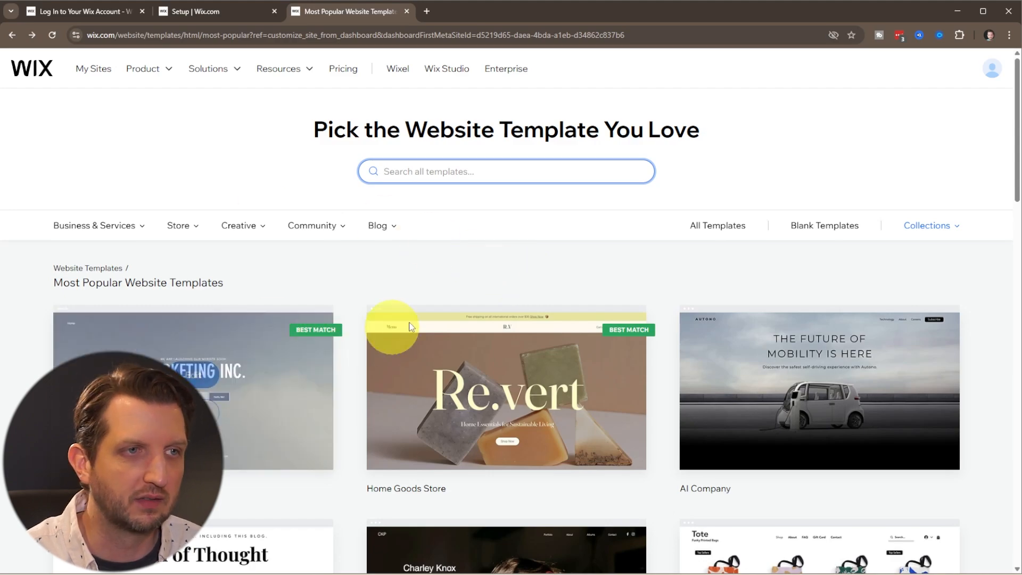
Step: Look over the most popular templates and the Business & Services, Store, Creative, Community and Blog template categories
scroll(456, 349, "down", 10)
scroll(453, 356, "up", 10)
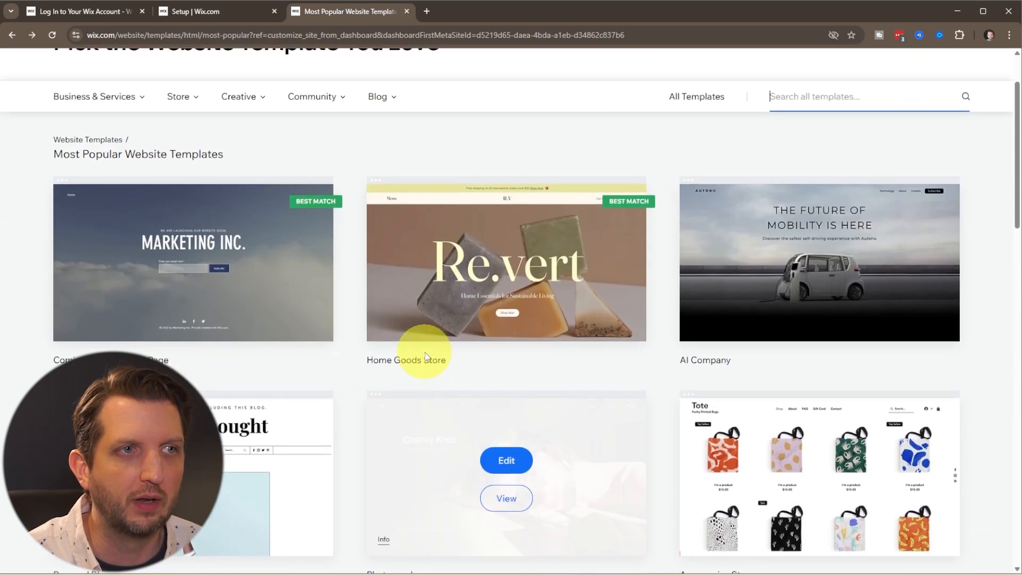
mouse_move(113, 230)
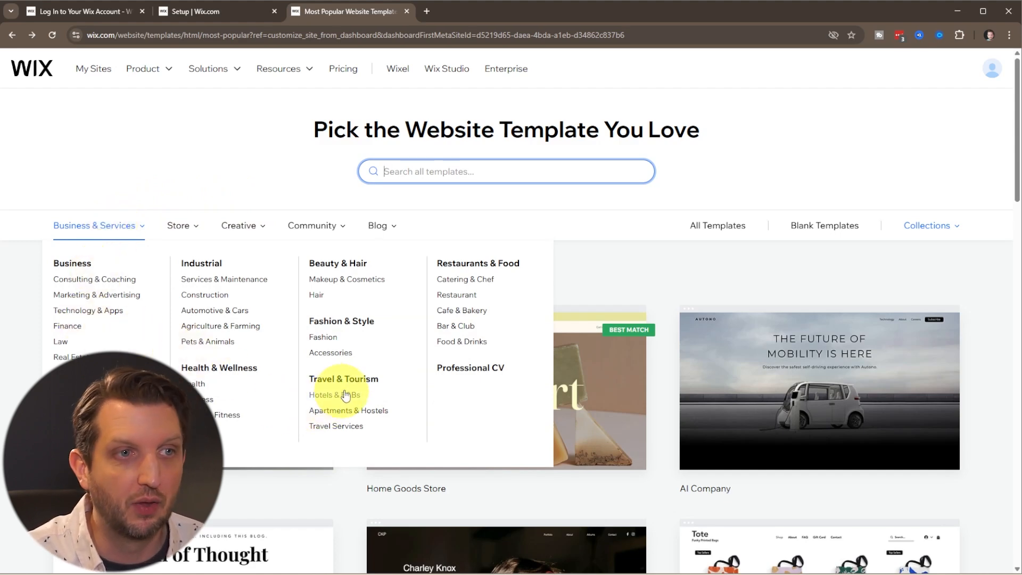
mouse_move(178, 232)
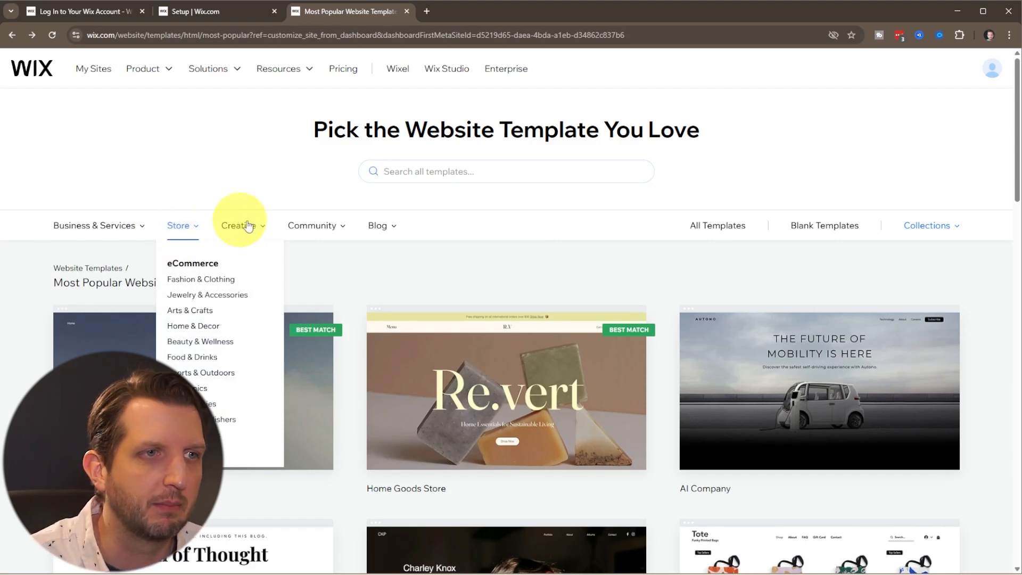
mouse_move(248, 231)
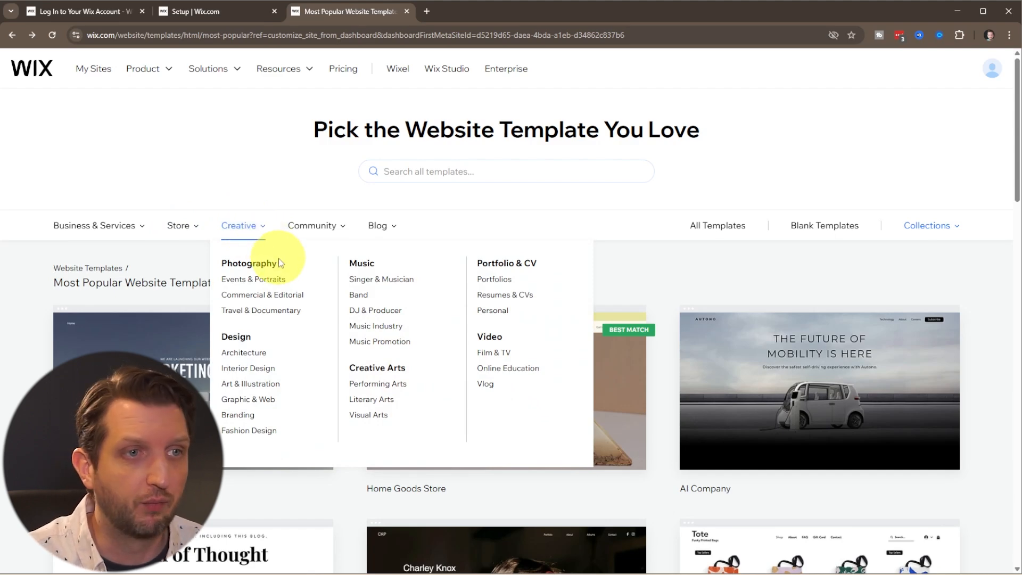
mouse_move(326, 234)
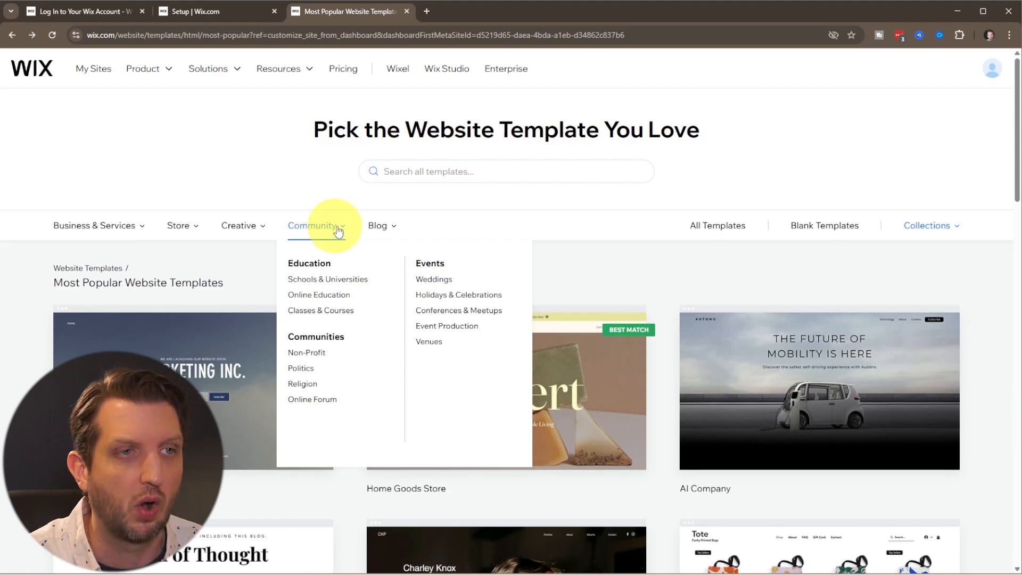
mouse_move(379, 228)
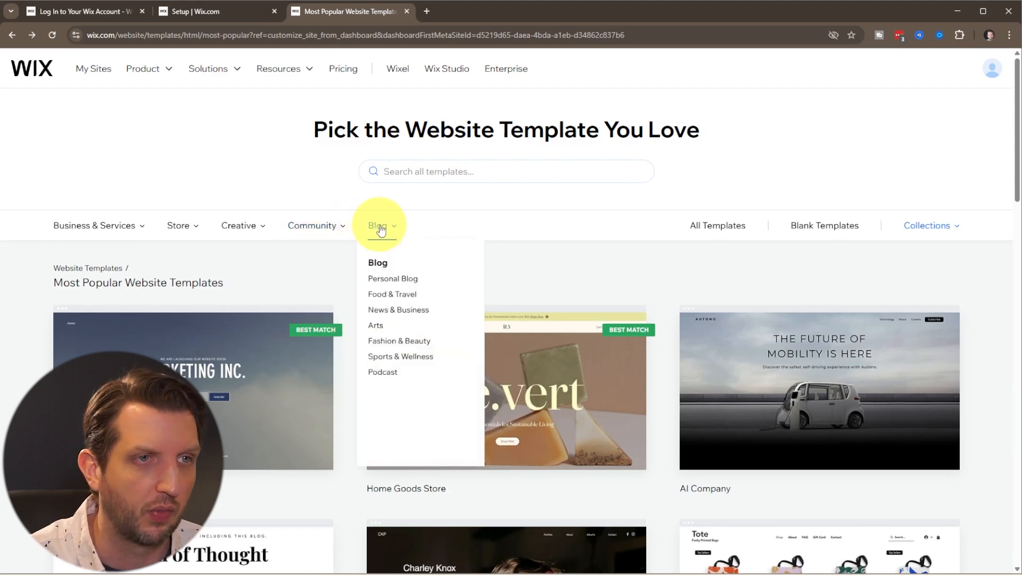
Step: Search all templates for "book club" and browse the results, including page 3
left_click(441, 174)
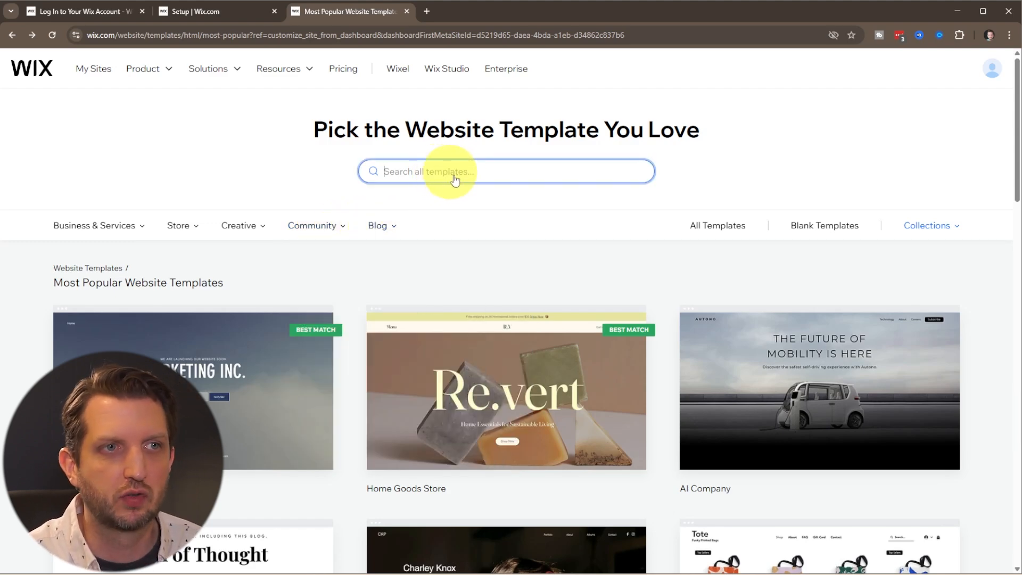
type("book club")
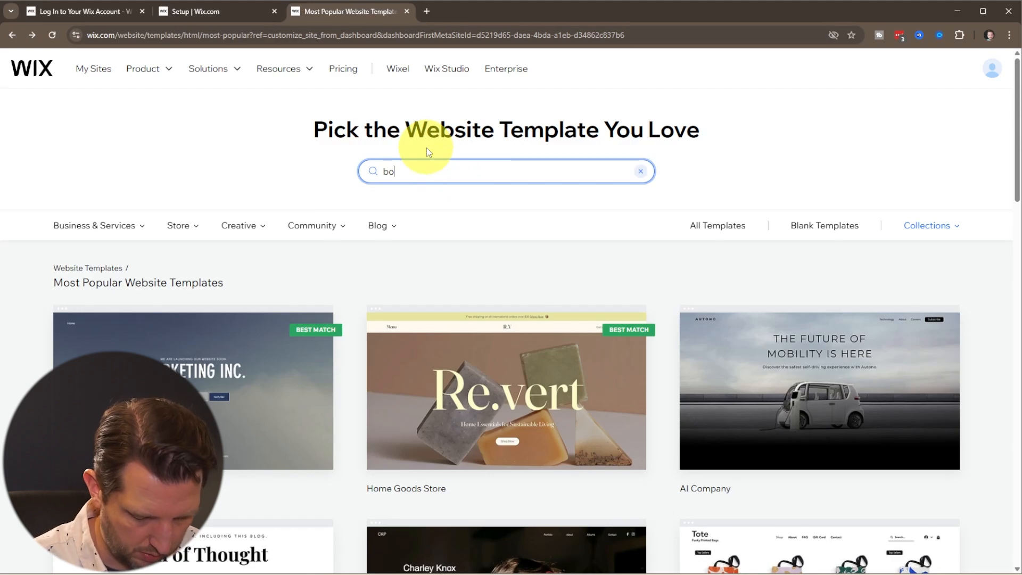
key("Return")
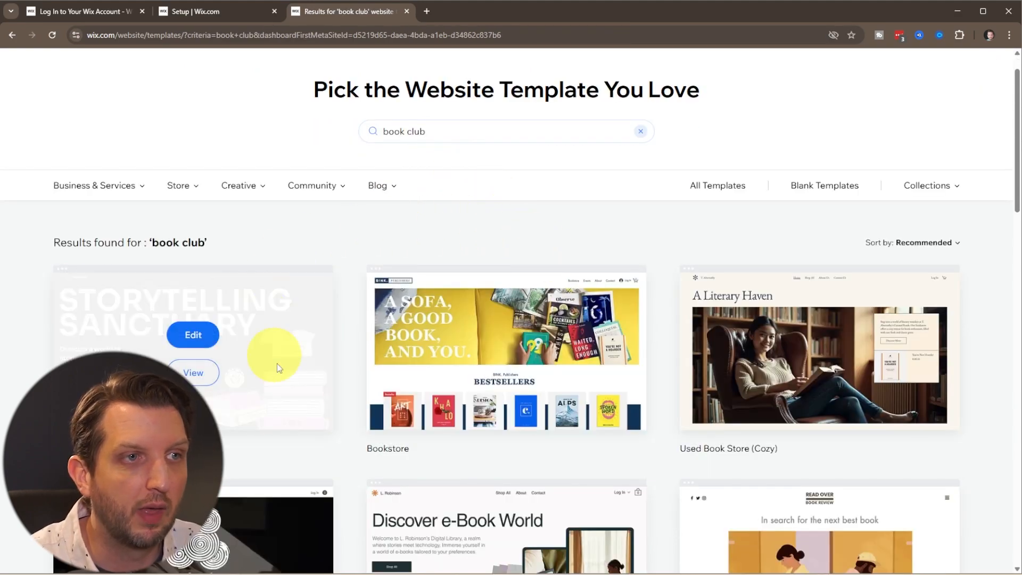
scroll(464, 376, "down", 6)
scroll(472, 382, "down", 7)
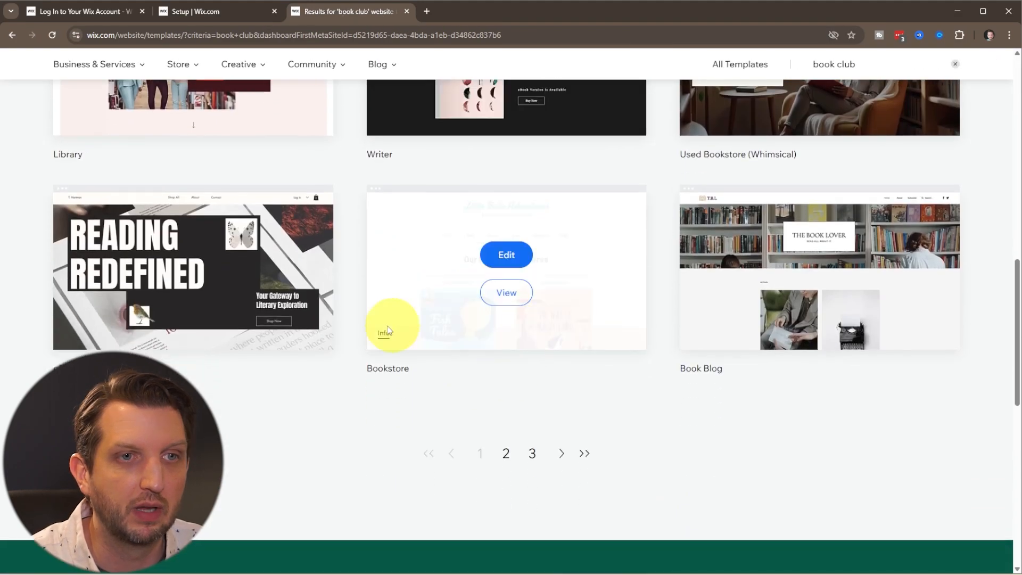
scroll(381, 437, "up", 4)
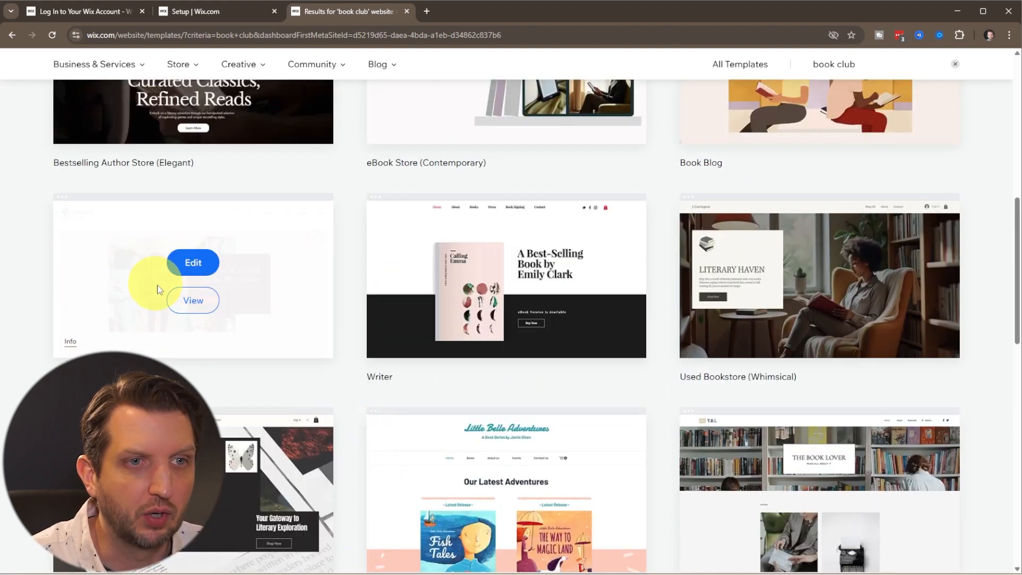
scroll(575, 401, "up", 2)
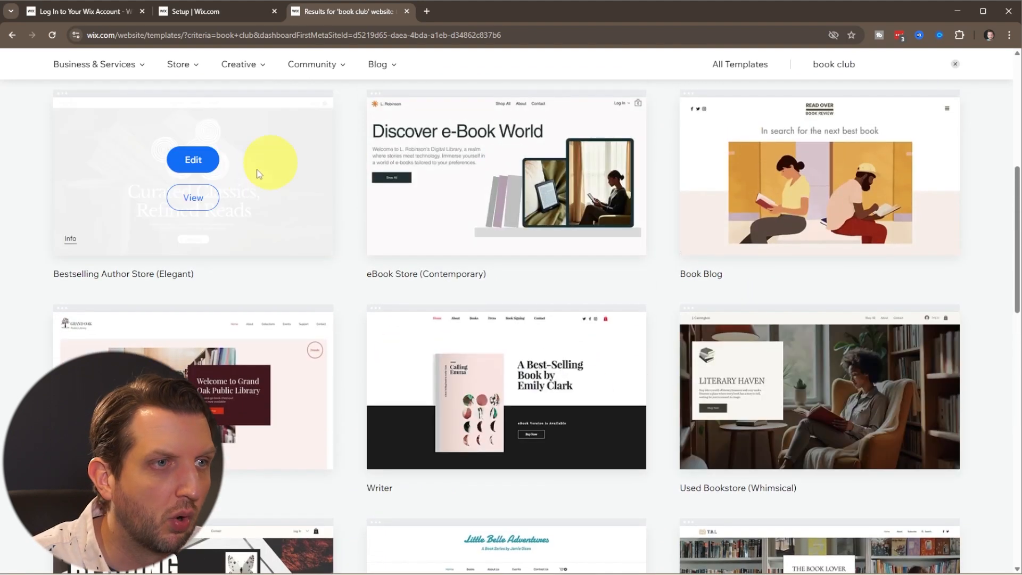
scroll(462, 324, "down", 7)
left_click(531, 398)
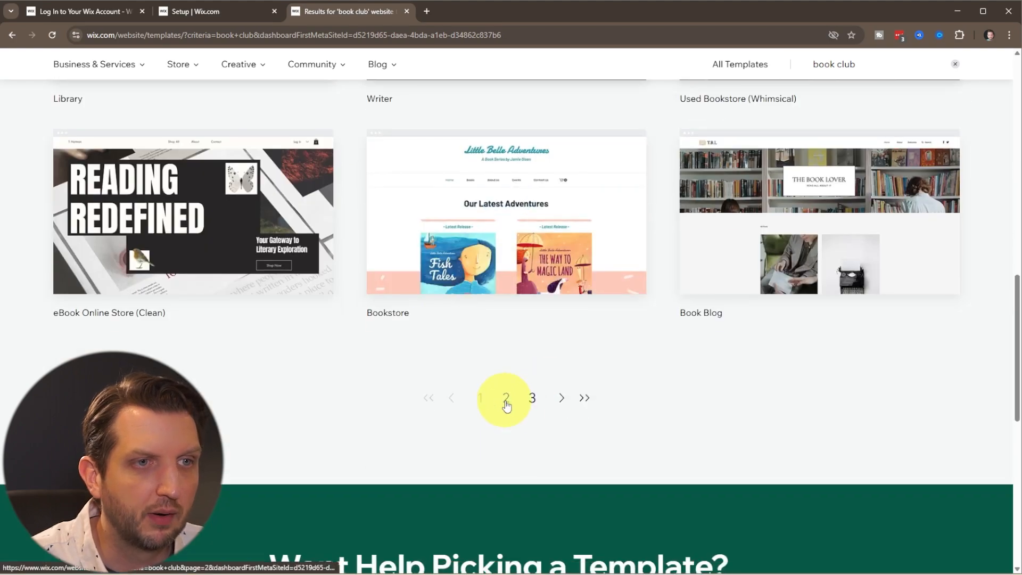
scroll(198, 487, "down", 7)
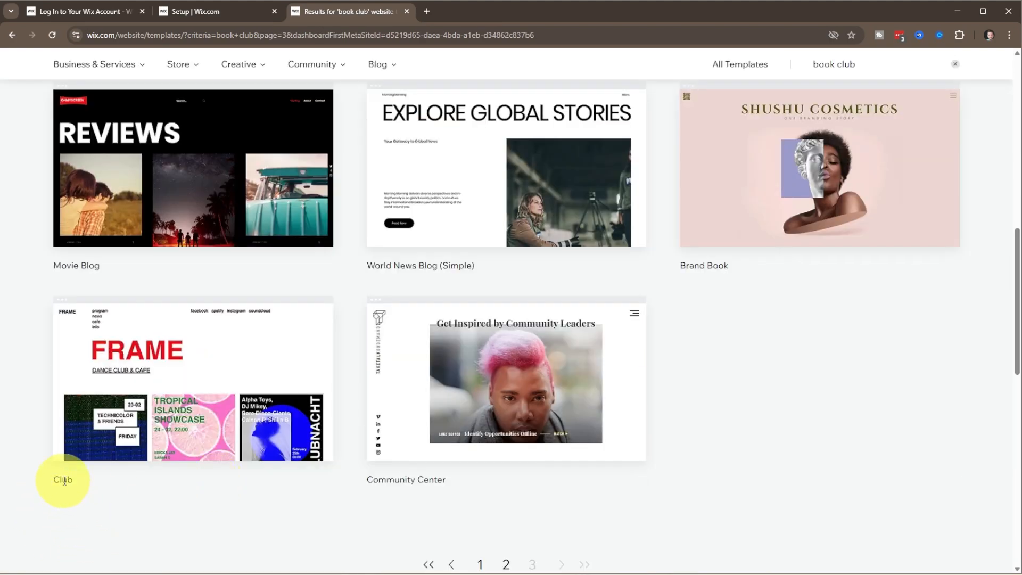
Step: Preview the Club template, look through its home page events, and view its news page
mouse_move(185, 445)
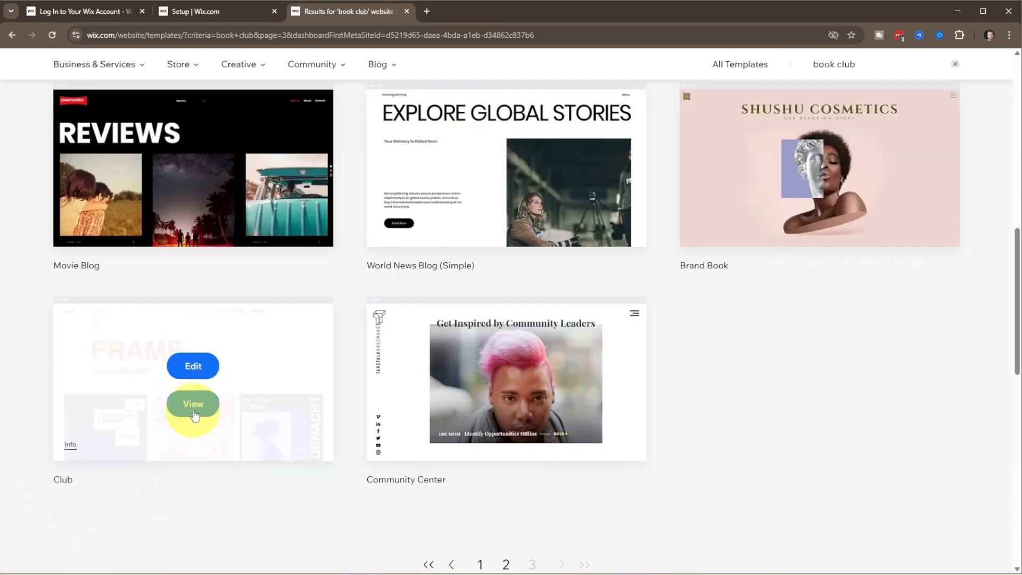
left_click(194, 408)
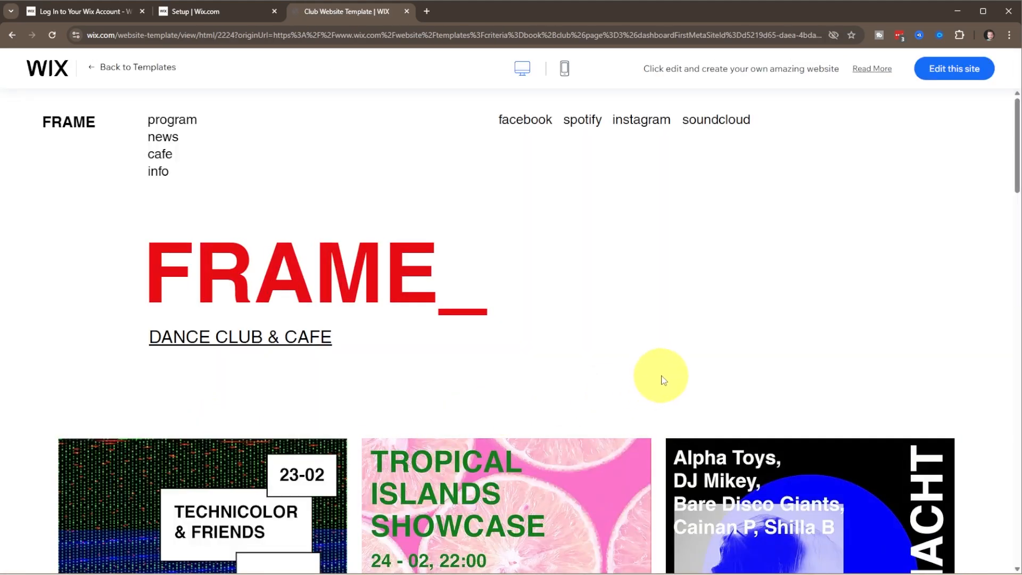
scroll(663, 380, "down", 10)
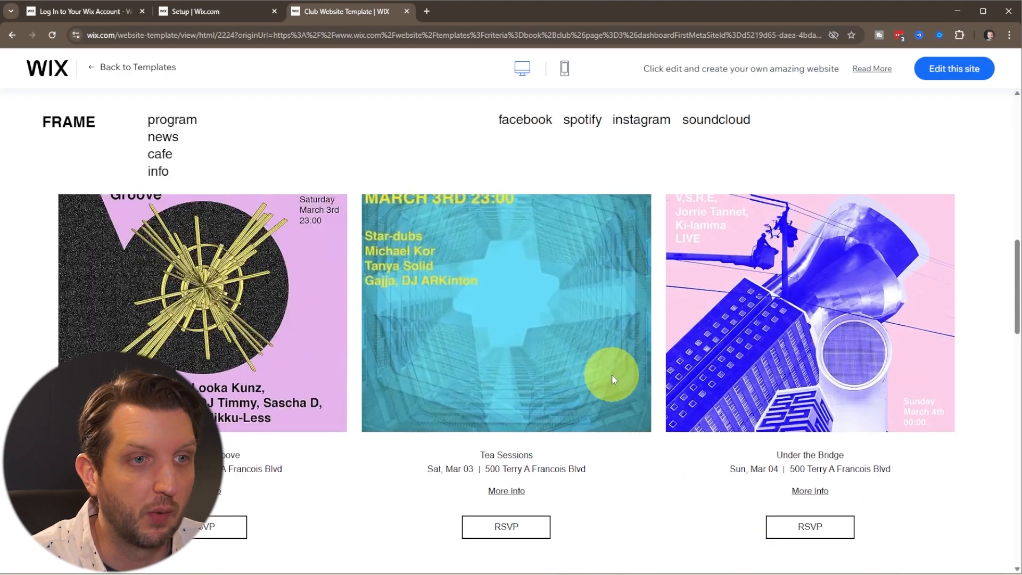
scroll(612, 375, "down", 6)
scroll(369, 390, "up", 6)
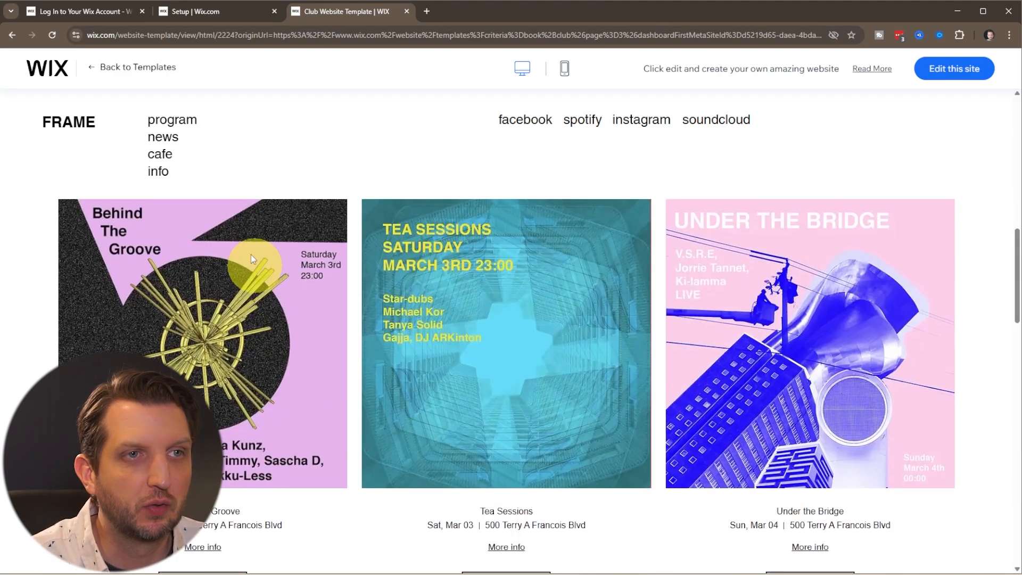
scroll(251, 259, "up", 1)
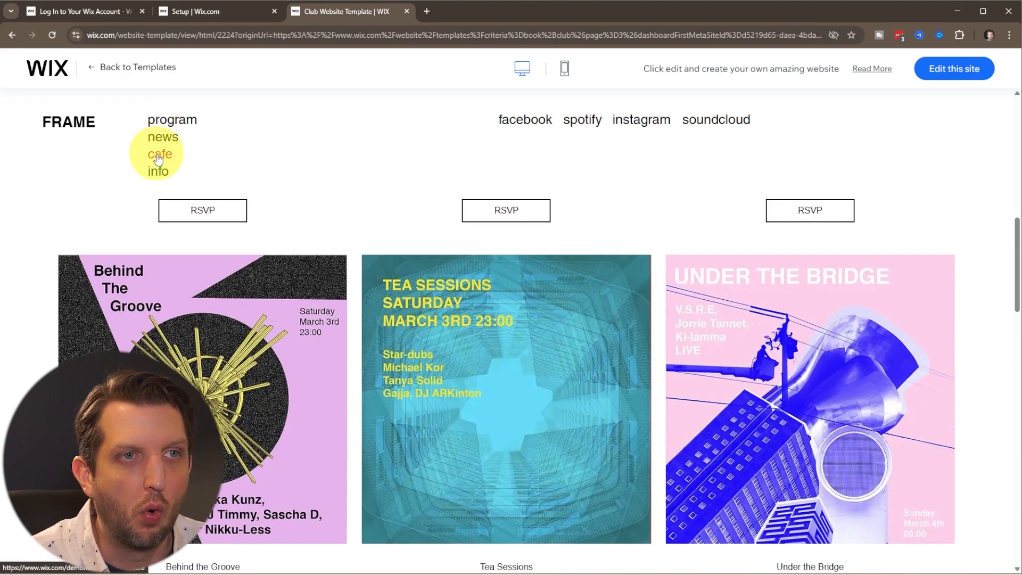
left_click(172, 134)
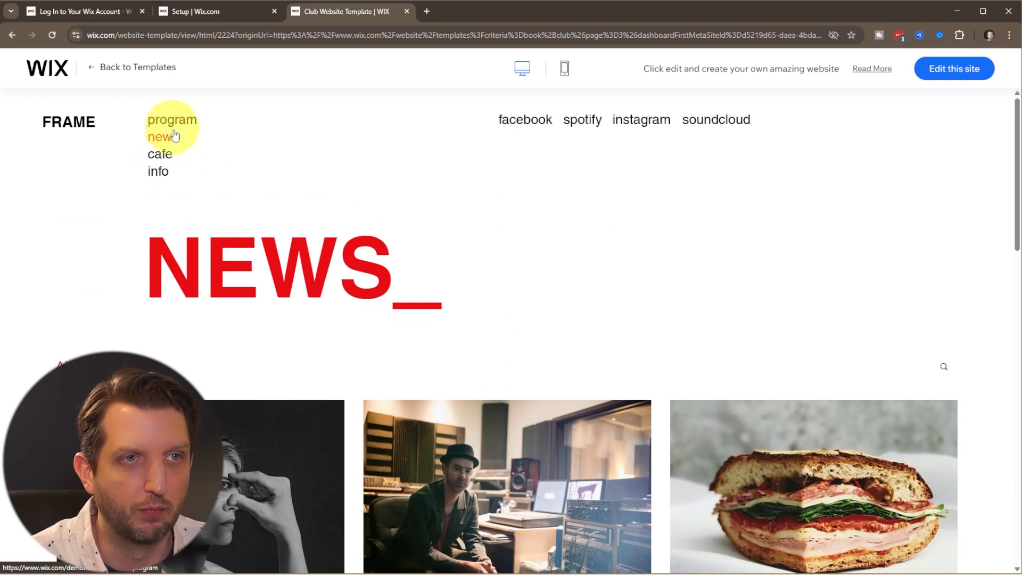
Step: Switch the Club template preview to the mobile version and look through its event listings
left_click(564, 68)
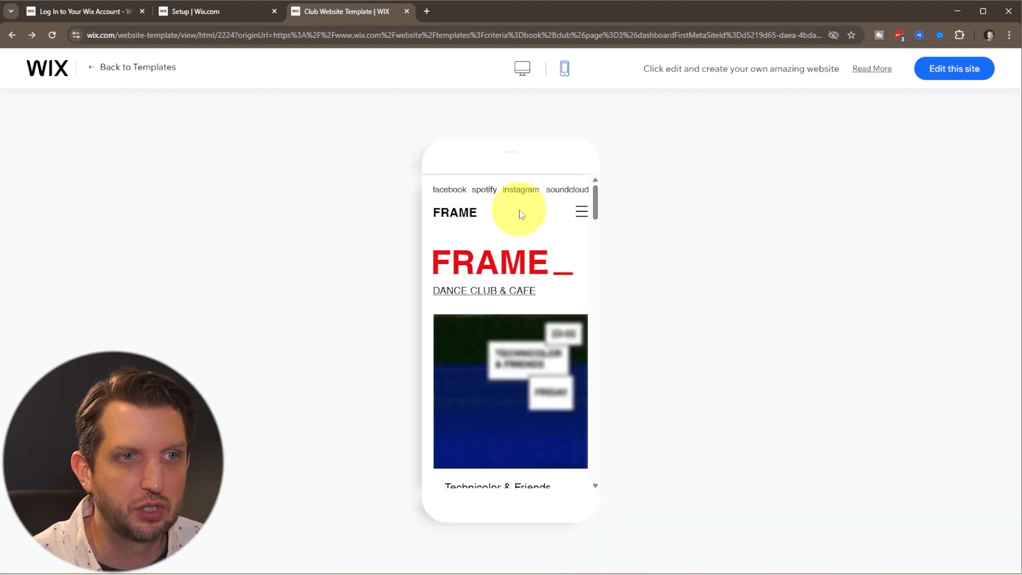
scroll(519, 212, "down", 6)
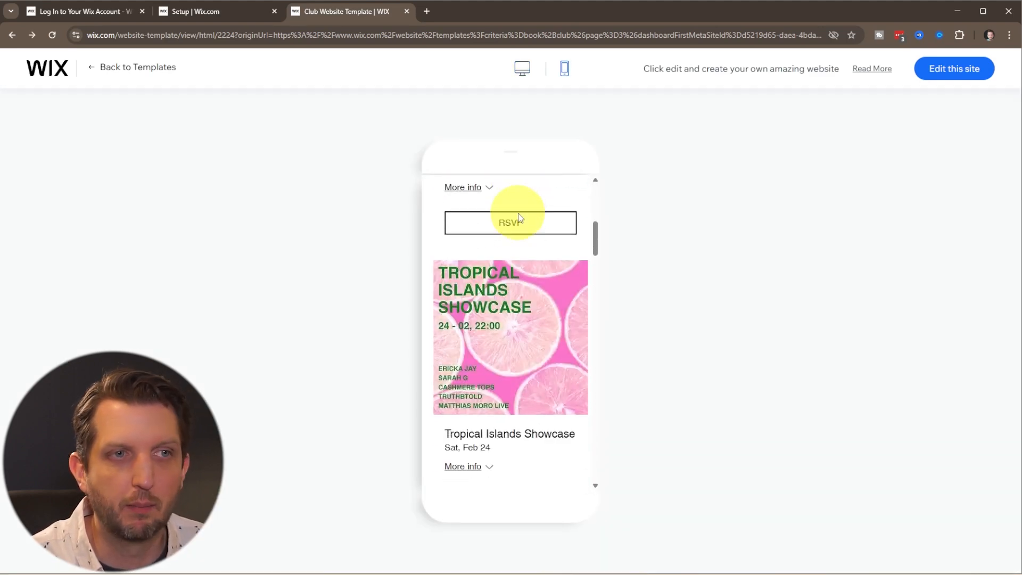
scroll(519, 217, "down", 7)
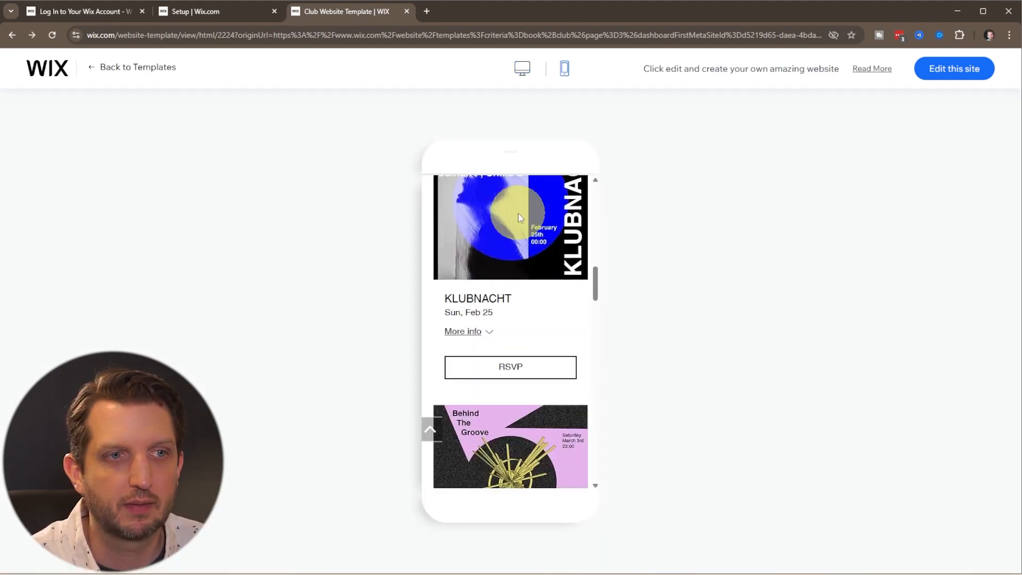
scroll(519, 213, "down", 8)
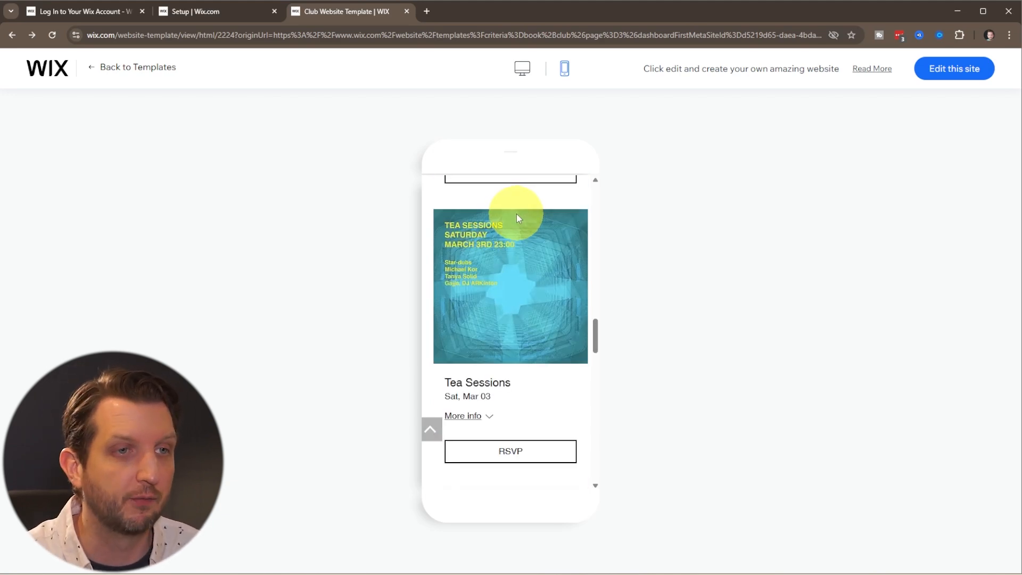
Step: Return the Club template preview to the desktop version and go back to browsing the "book club" template results
scroll(518, 217, "up", 15)
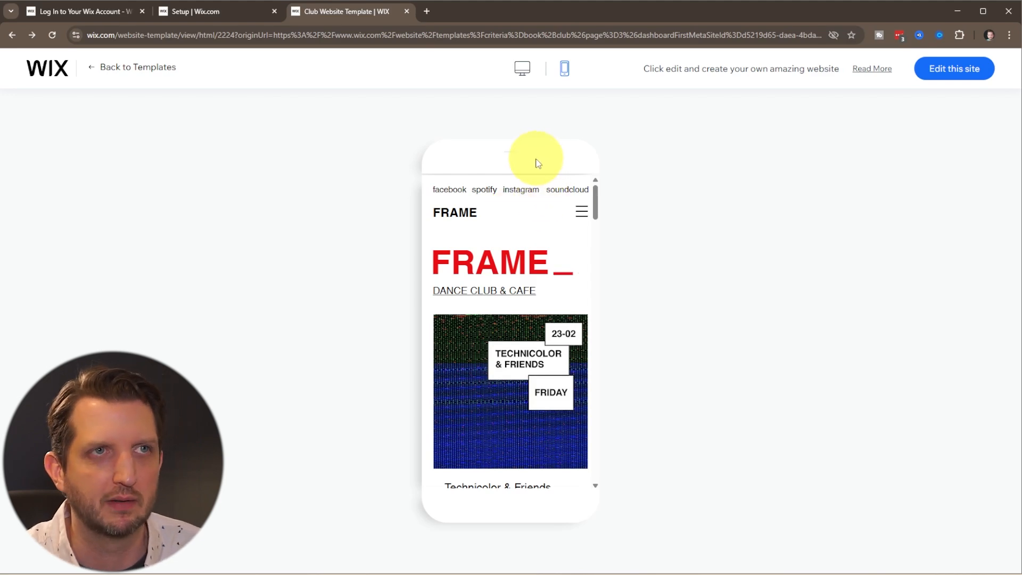
left_click(522, 68)
left_click(92, 71)
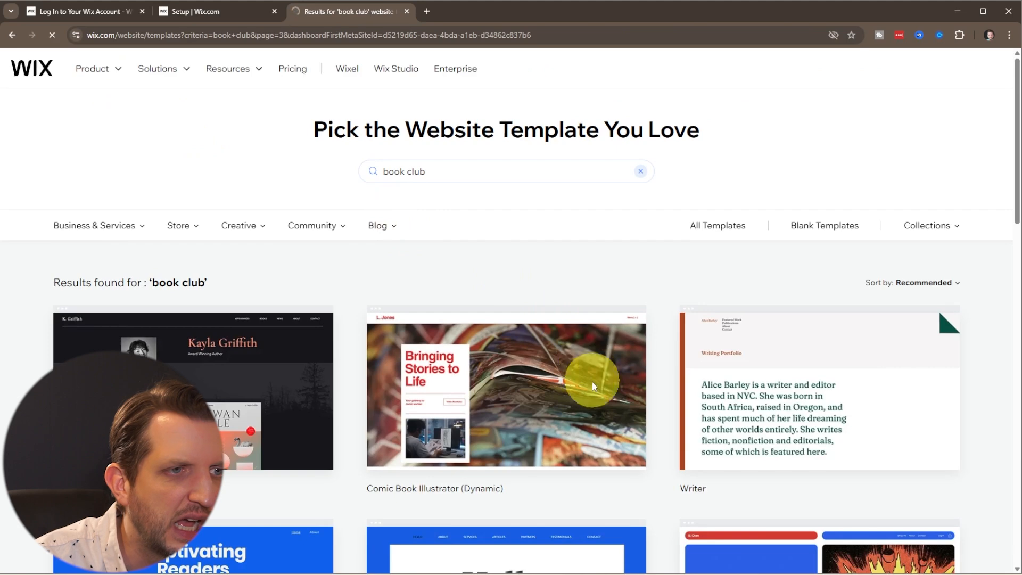
scroll(914, 384, "down", 10)
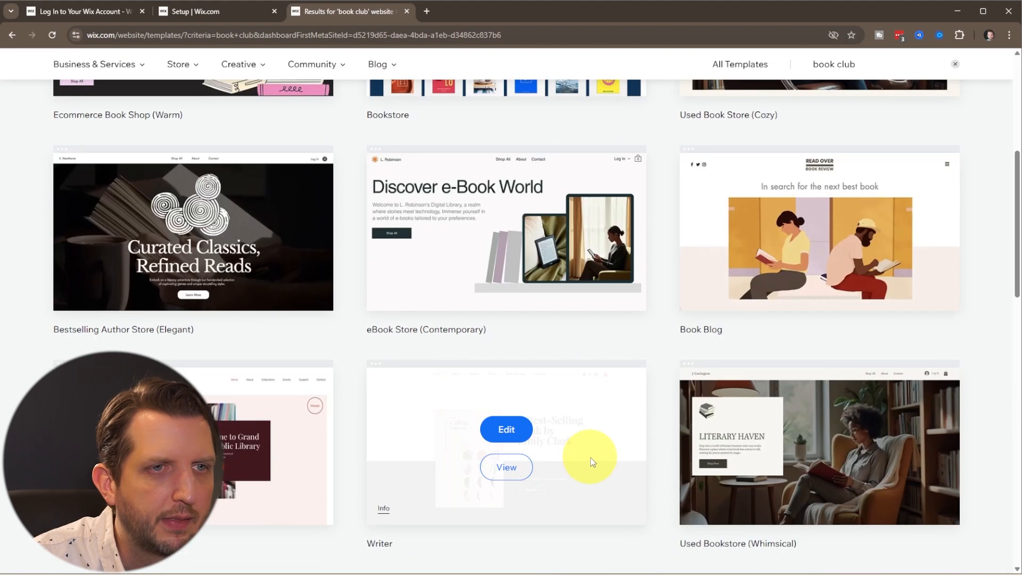
Step: Preview the Book Blog template, look through its whole home page, and open it for editing
left_click(819, 254)
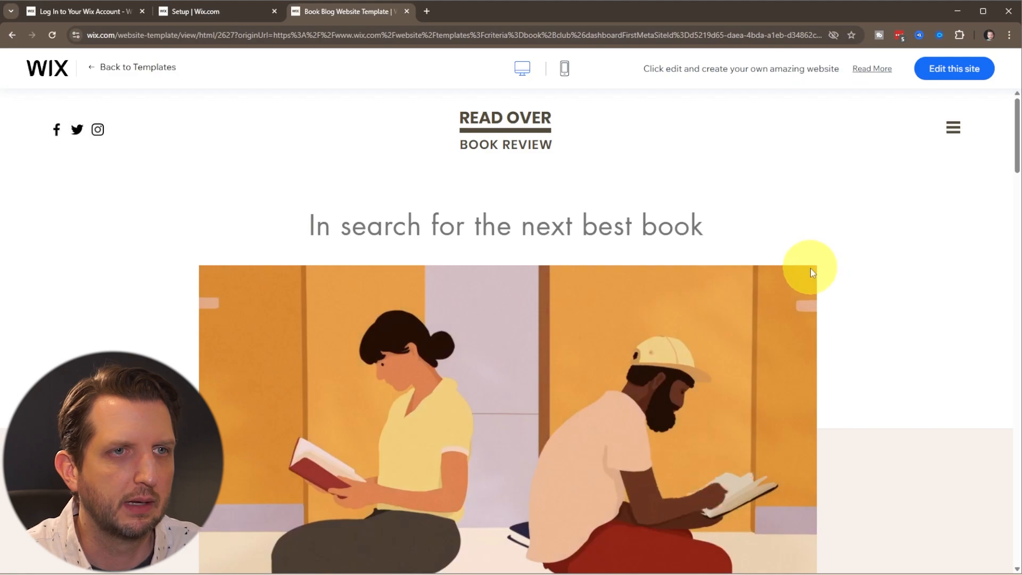
scroll(817, 264, "down", 15)
scroll(811, 273, "down", 15)
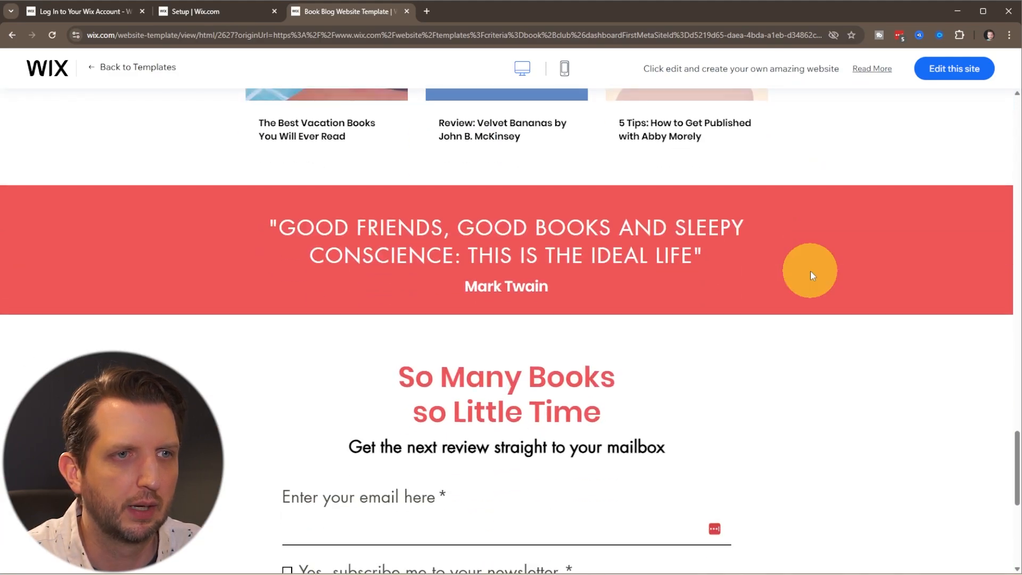
scroll(811, 271, "down", 5)
scroll(810, 271, "up", 20)
left_click(950, 83)
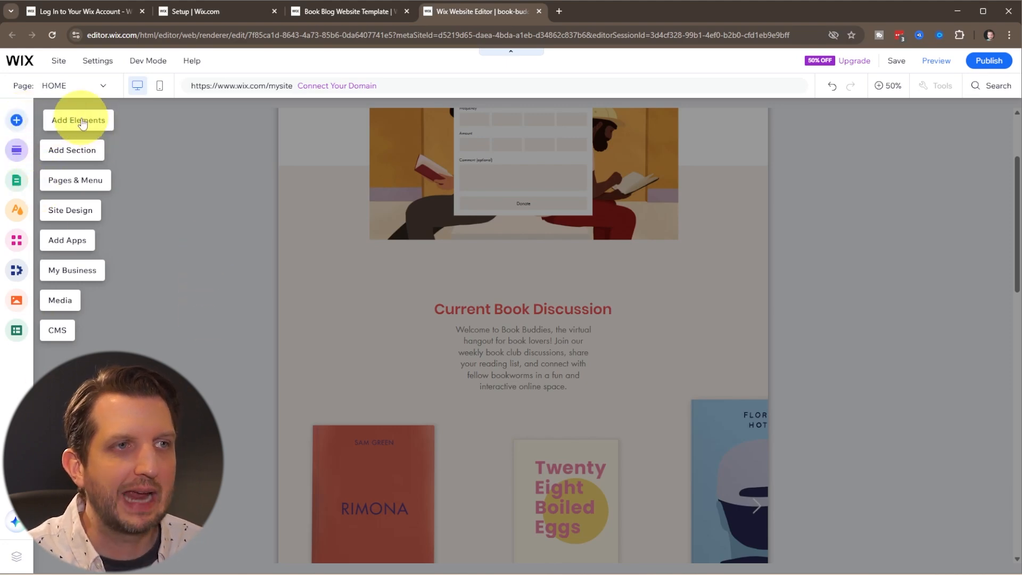
Step: Look through the elements that can be added, including text, images, buttons, strips, decorative shapes, forms, video and music, interactive items and embeds
left_click(17, 120)
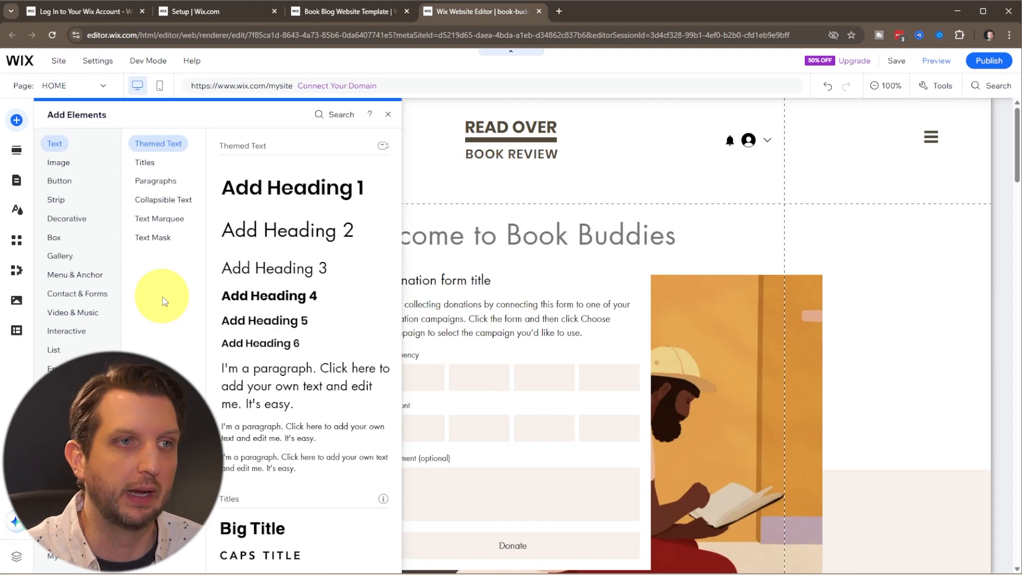
left_click(73, 163)
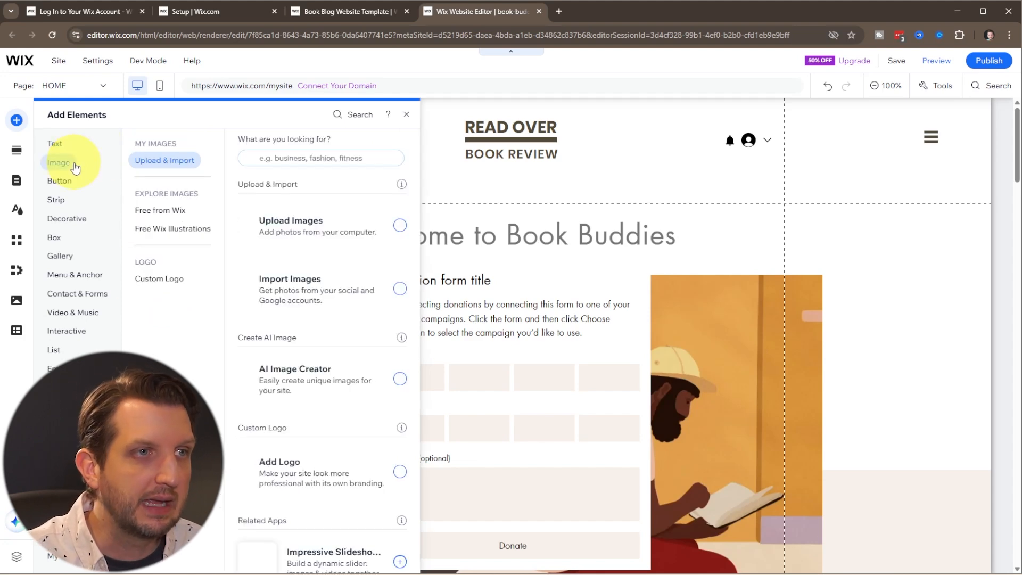
left_click(71, 182)
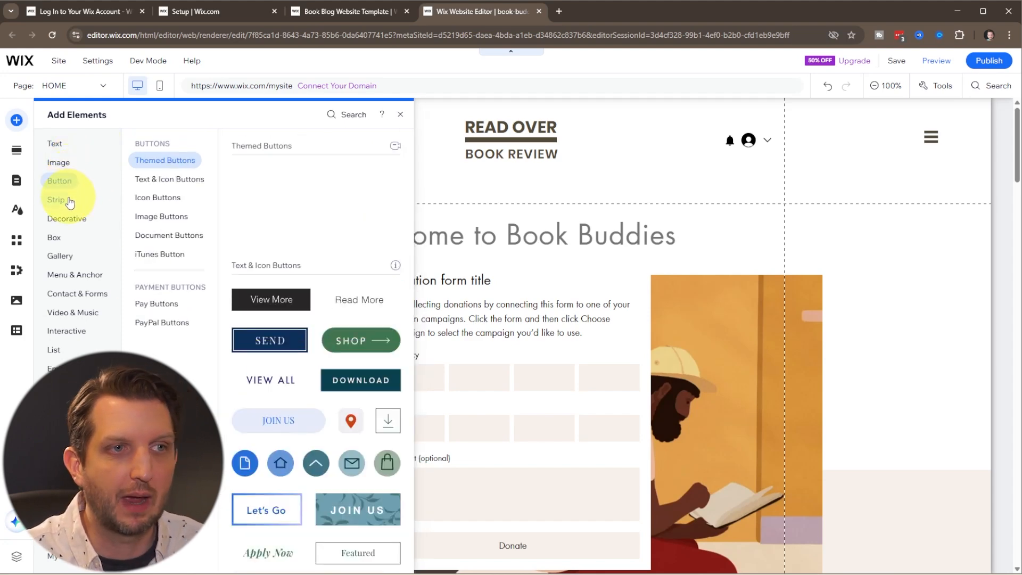
left_click(70, 201)
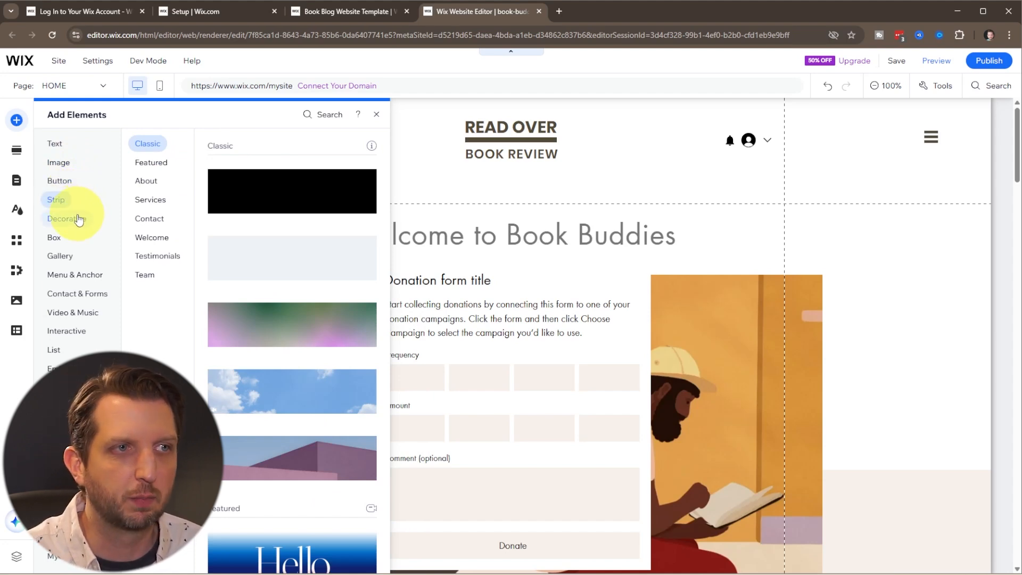
left_click(77, 220)
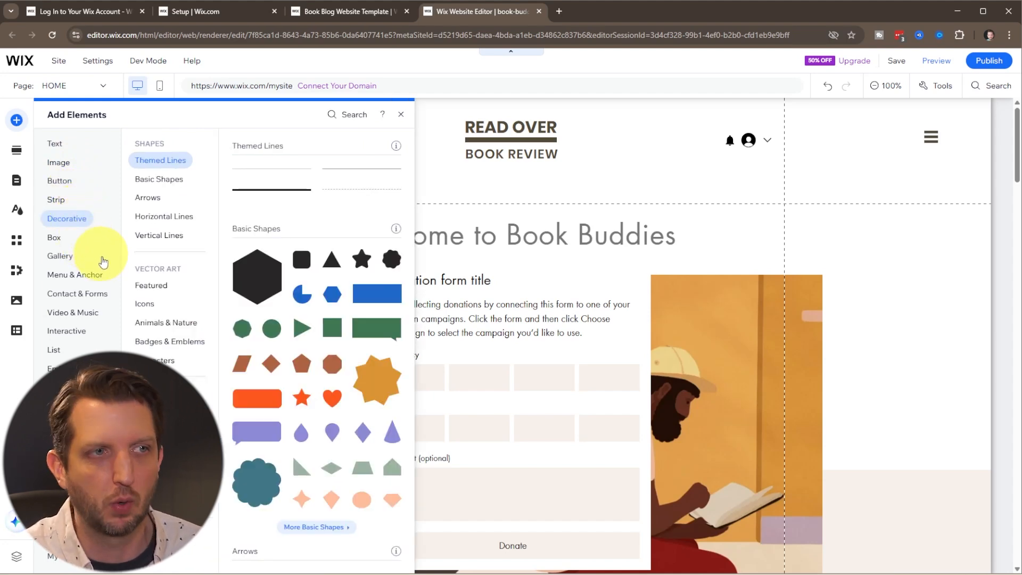
left_click(77, 294)
left_click(57, 314)
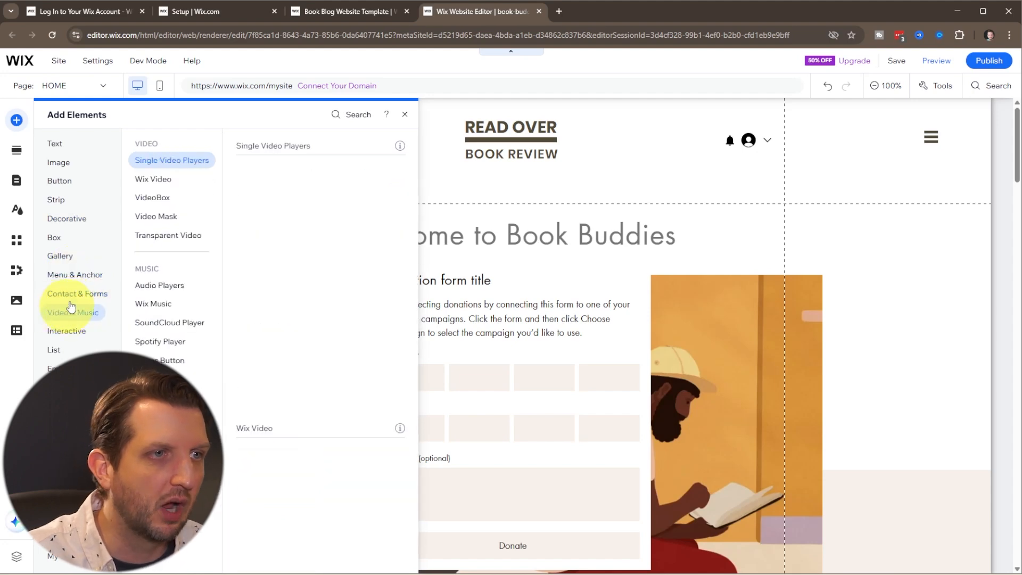
left_click(70, 293)
left_click(67, 331)
left_click(68, 368)
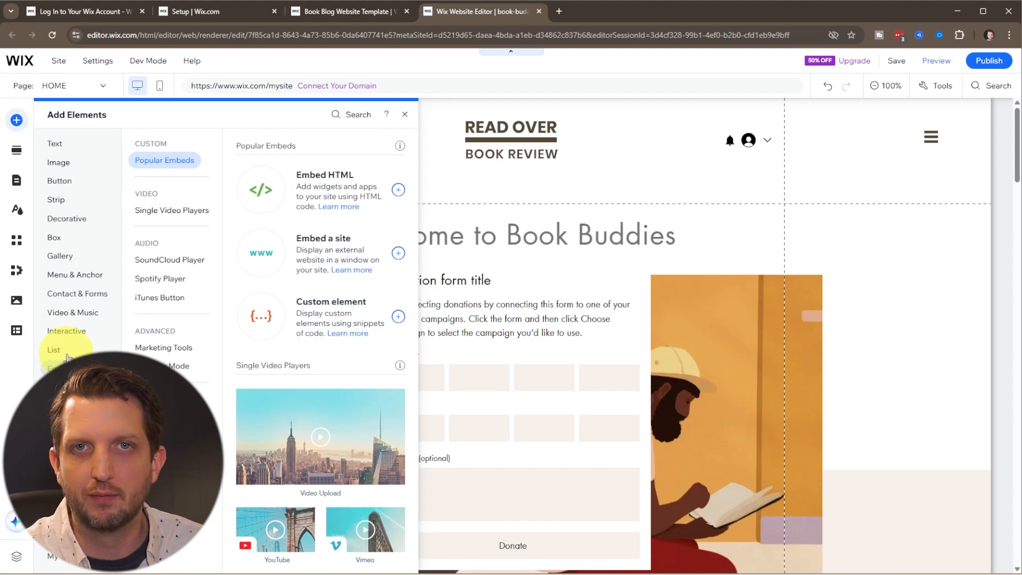
left_click(53, 143)
Step: Look over the Welcome section designs and the places on the home page where a new section can be added
left_click(17, 151)
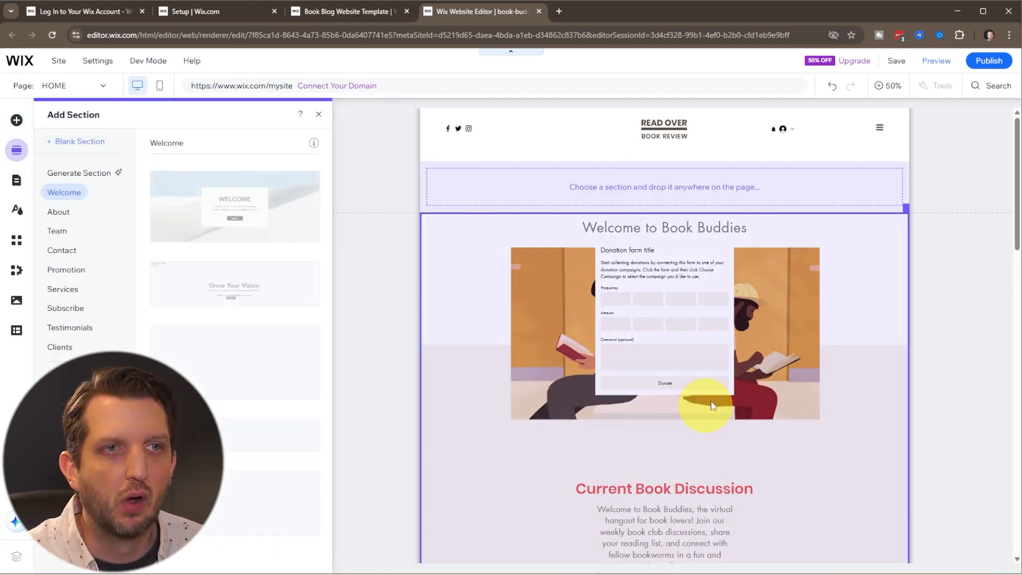
scroll(712, 329, "down", 5)
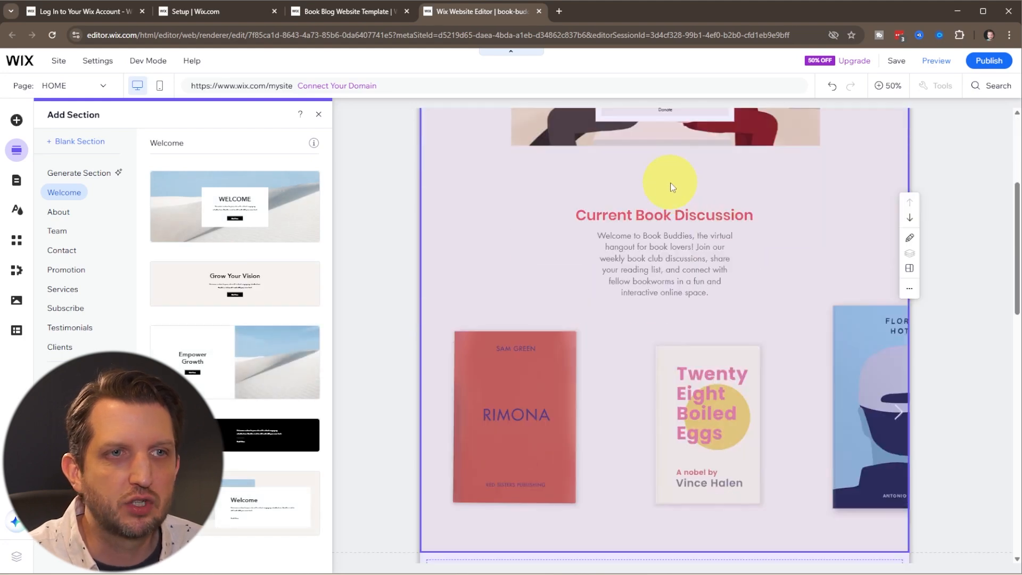
scroll(739, 241, "down", 7)
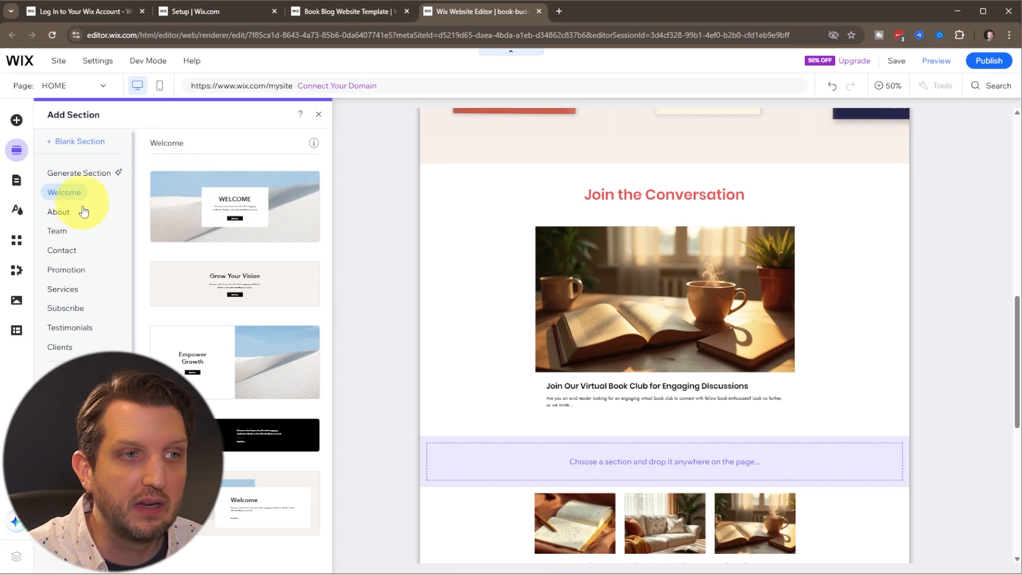
scroll(268, 344, "down", 1)
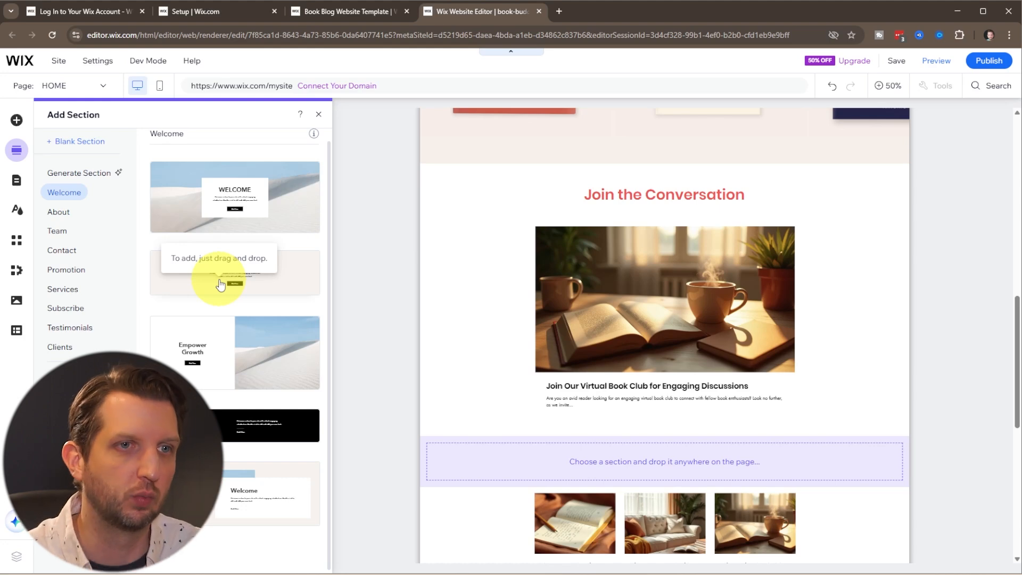
scroll(612, 384, "down", 5)
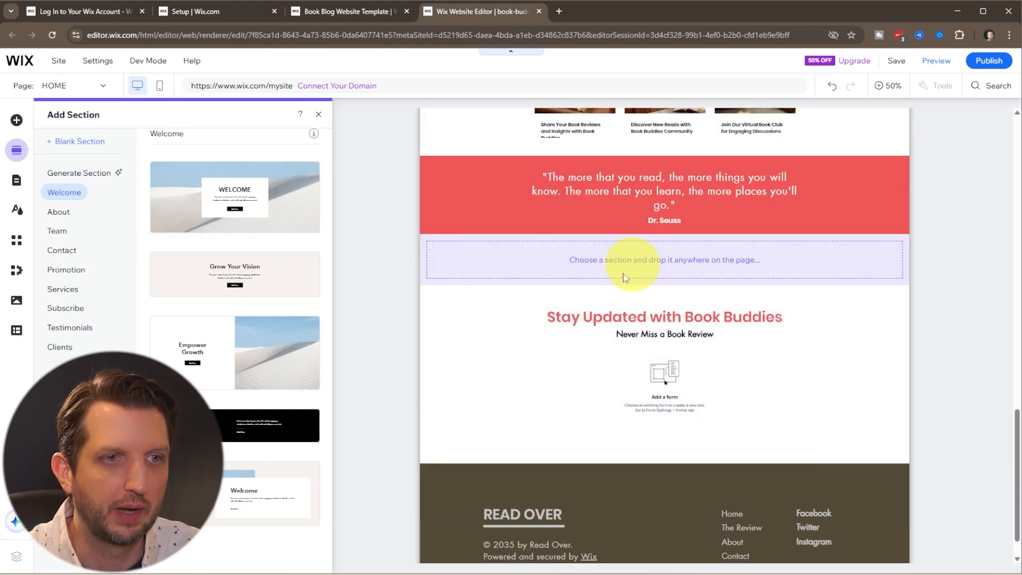
scroll(596, 330, "down", 1)
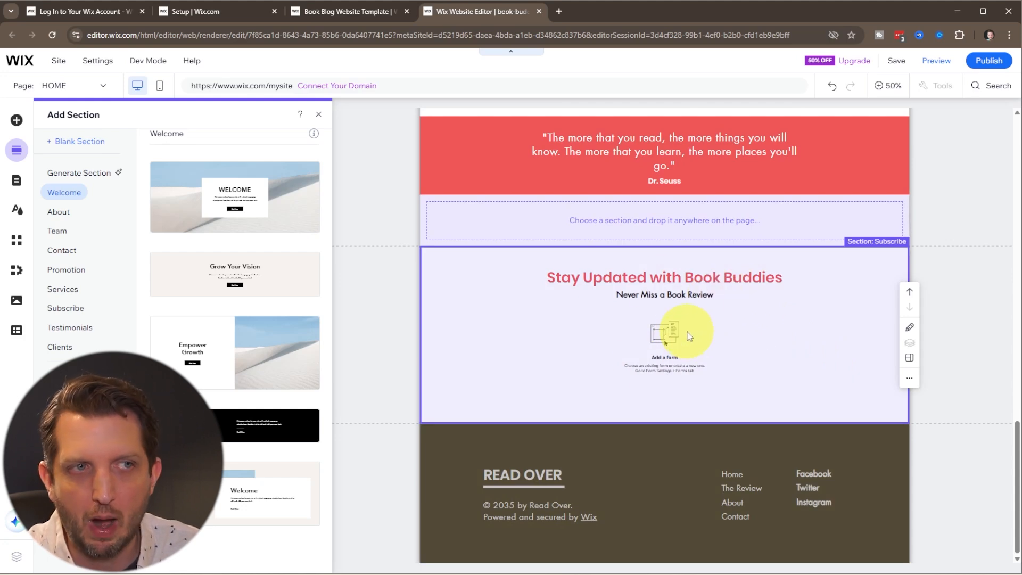
scroll(689, 335, "up", 10)
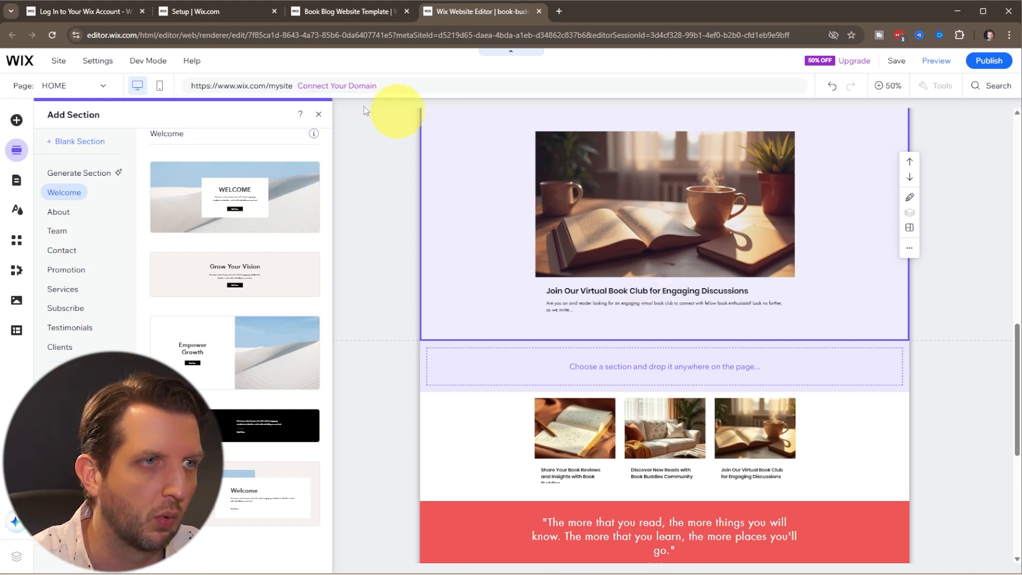
Step: Review the site's pages and menu, and view the site design options for theme, colors, text and page background
left_click(16, 181)
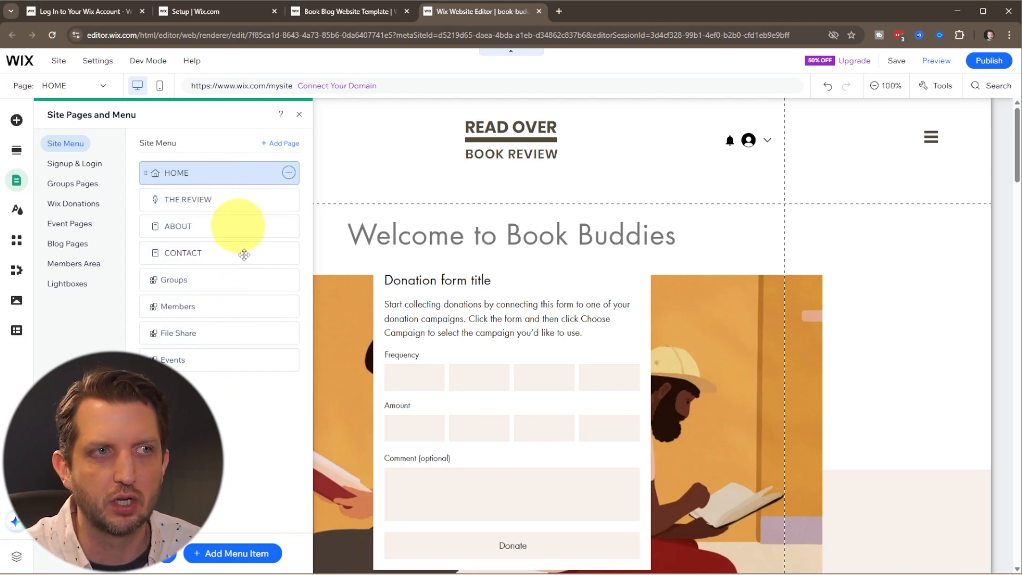
left_click(16, 213)
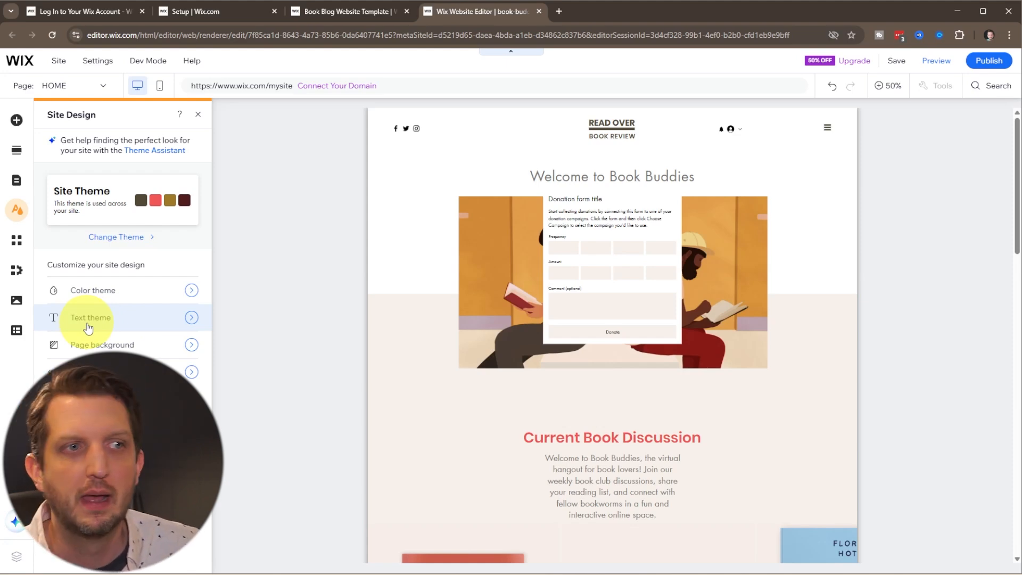
Step: Browse the Wix App Market home, including the recommended, trending, Wix Business Solutions and Team Picks apps
left_click(18, 243)
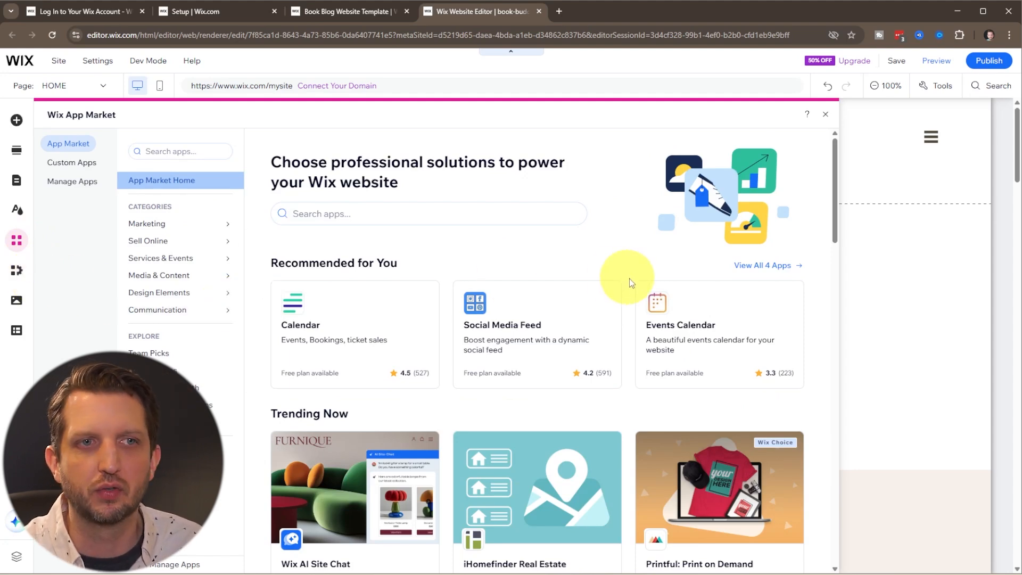
scroll(643, 298, "down", 4)
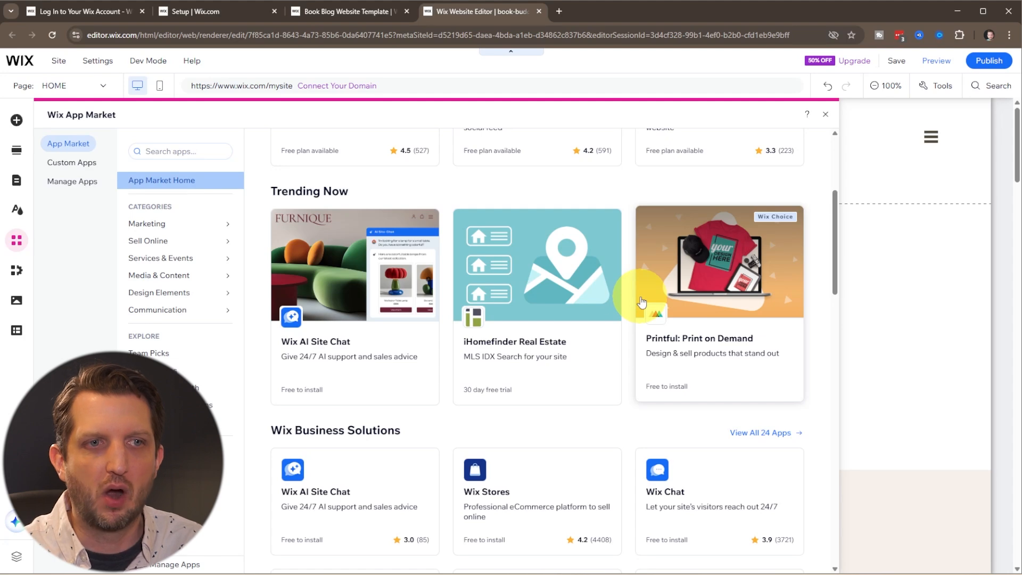
scroll(642, 301, "down", 1)
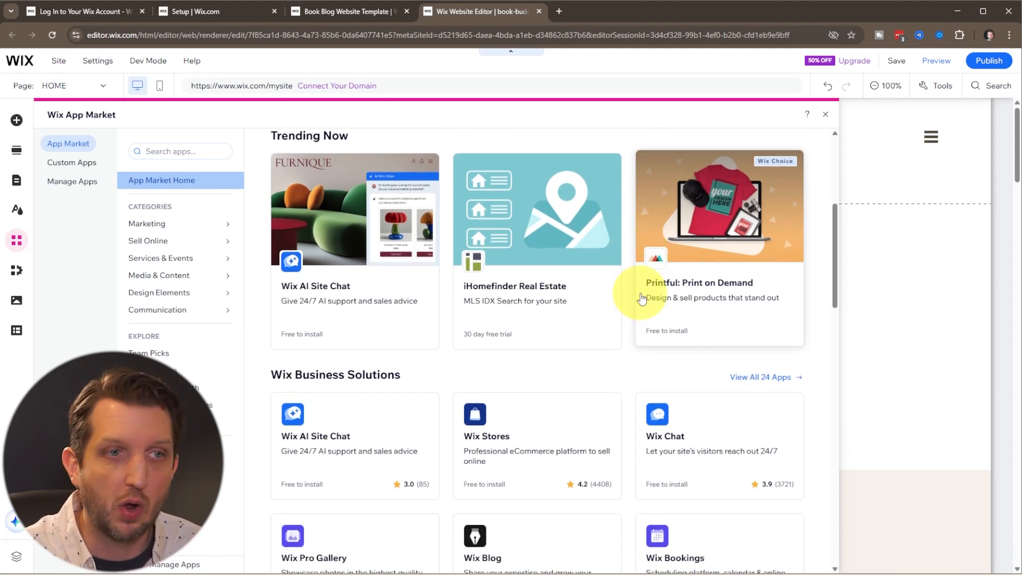
scroll(642, 299, "down", 5)
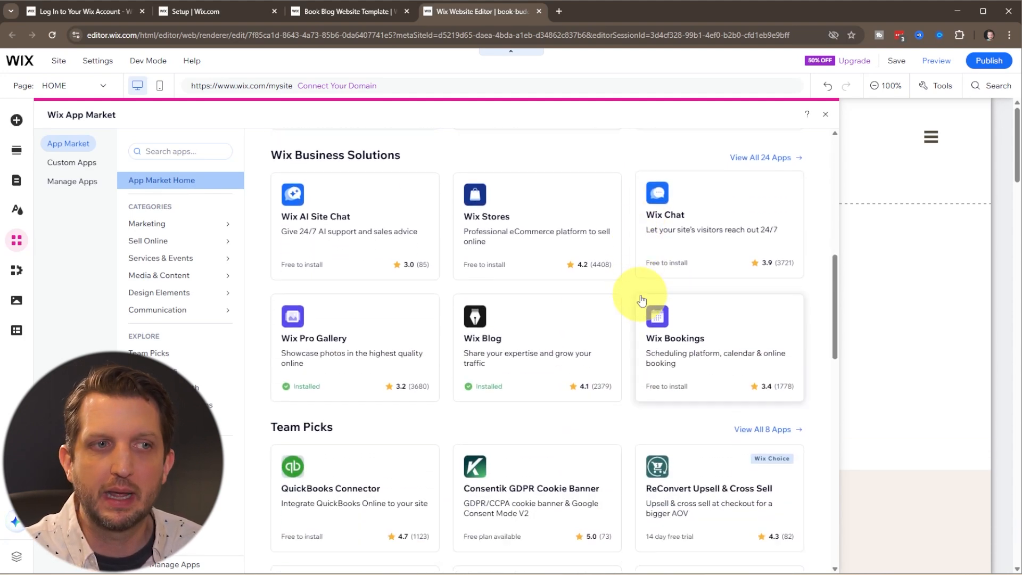
scroll(612, 308, "down", 2)
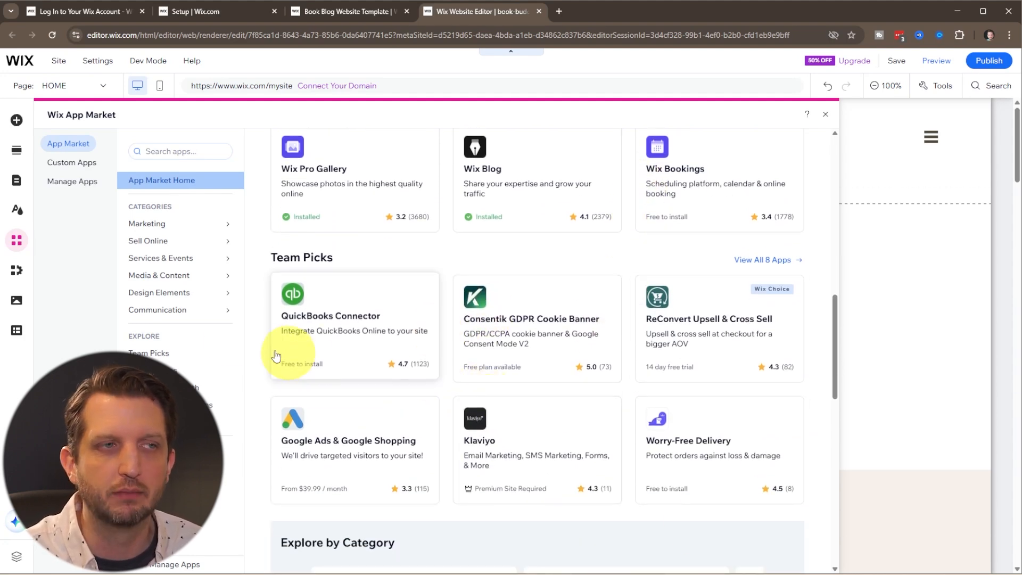
Step: Review the business tools for Wix Blog, Events & Tickets, Groups, Members Area and File Share
left_click(15, 273)
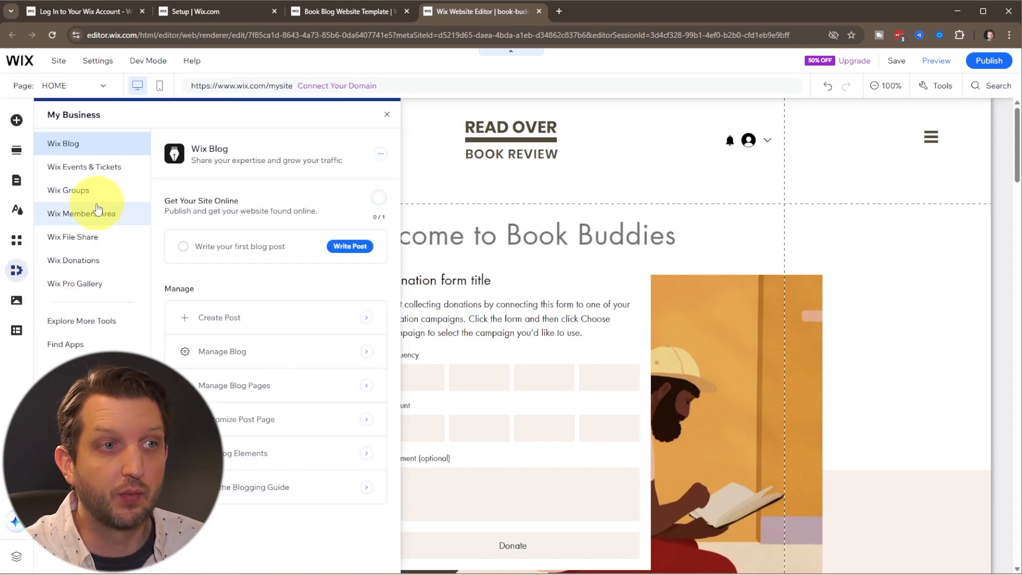
left_click(86, 169)
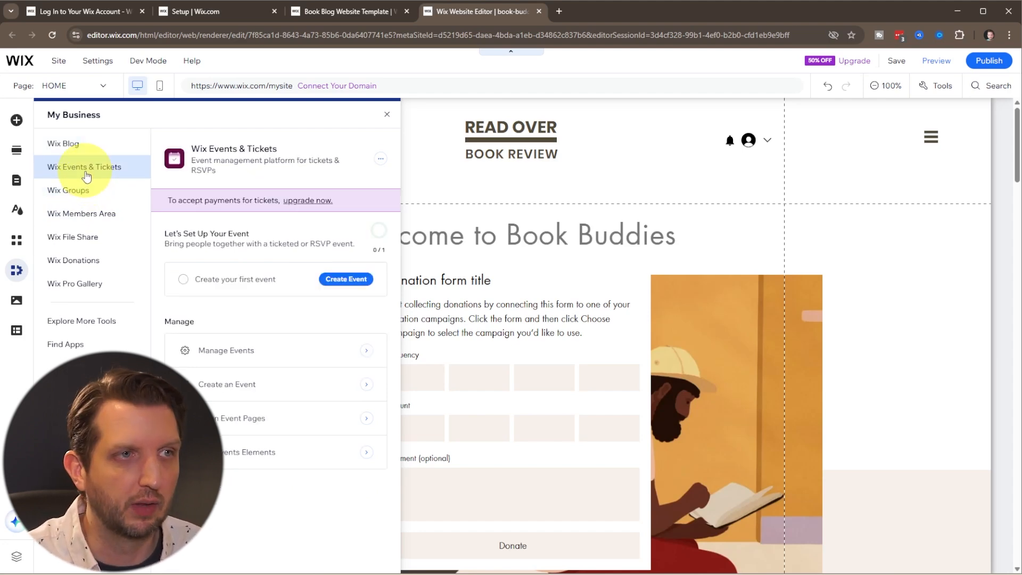
left_click(77, 201)
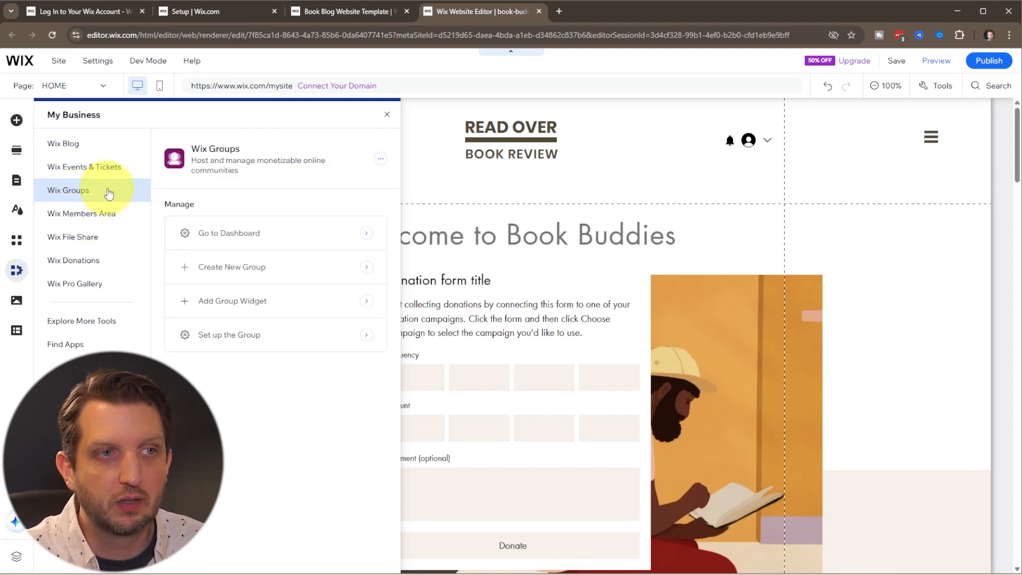
left_click(96, 217)
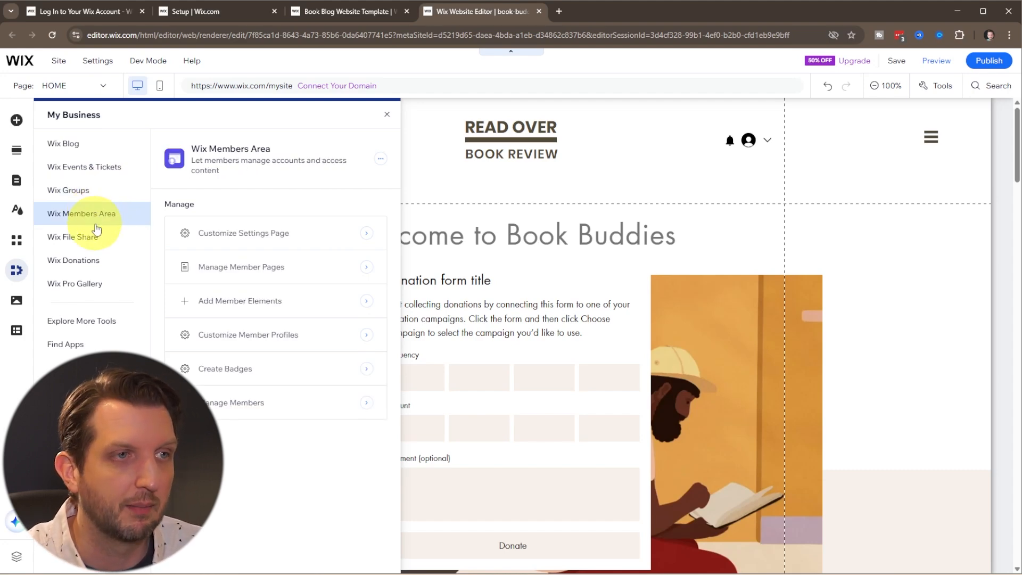
left_click(99, 236)
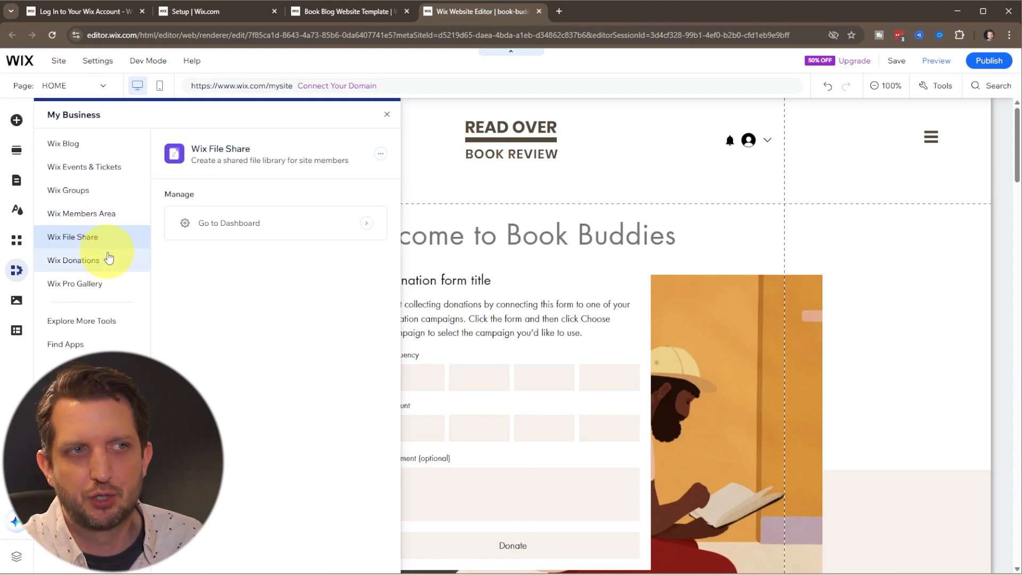
Step: Look through the media options, including uploads, site files, Photo Studio, Video Maker and free Wix images
left_click(17, 307)
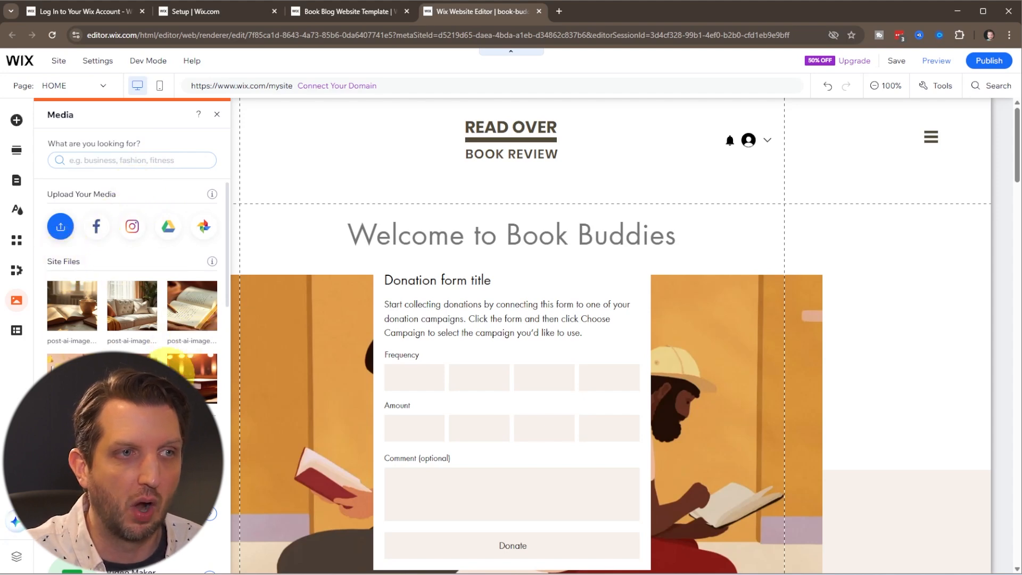
scroll(160, 352, "down", 5)
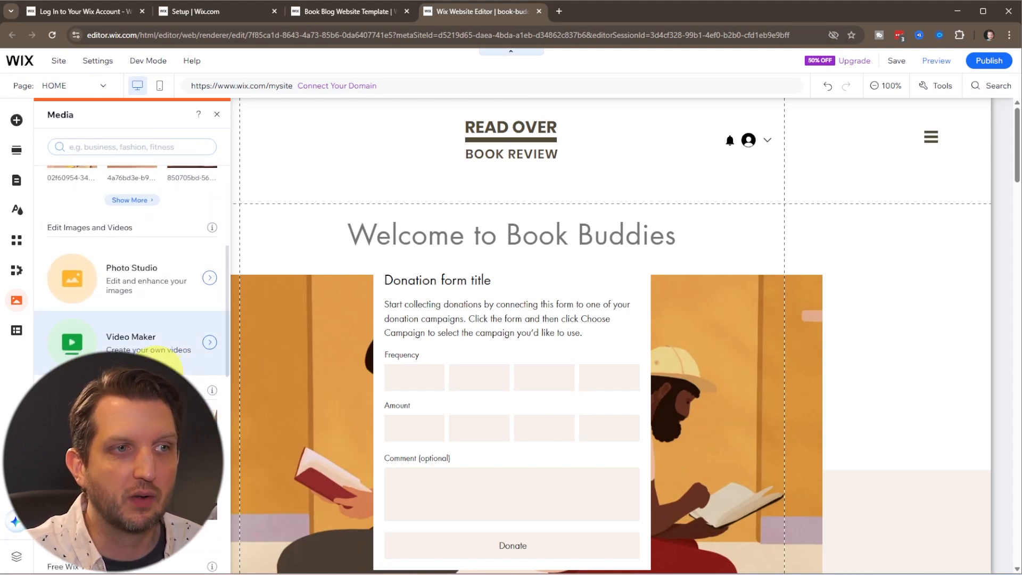
scroll(133, 298, "down", 3)
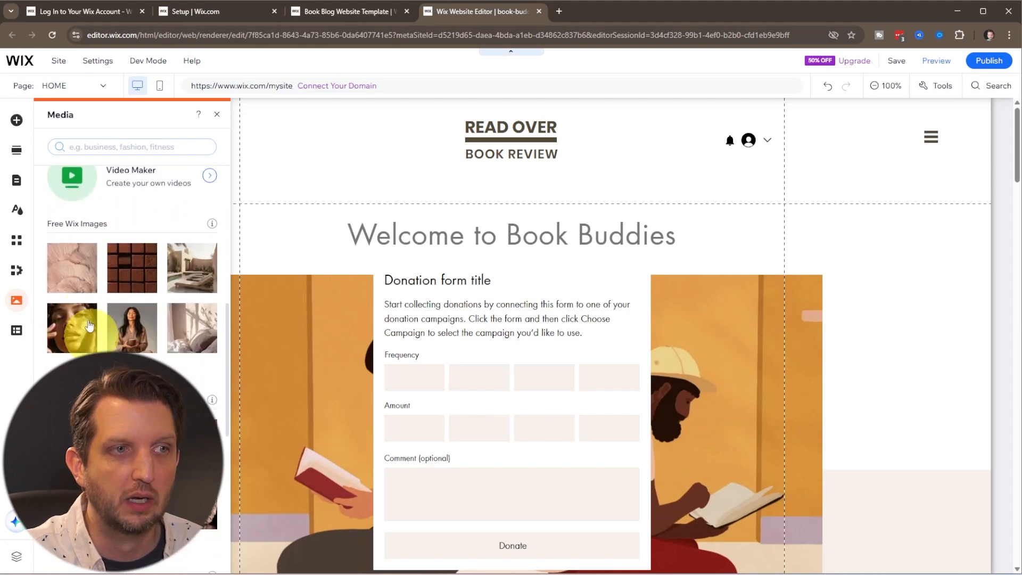
Step: Check the free Wix images and site media, and view the introduction to the CMS
mouse_move(85, 313)
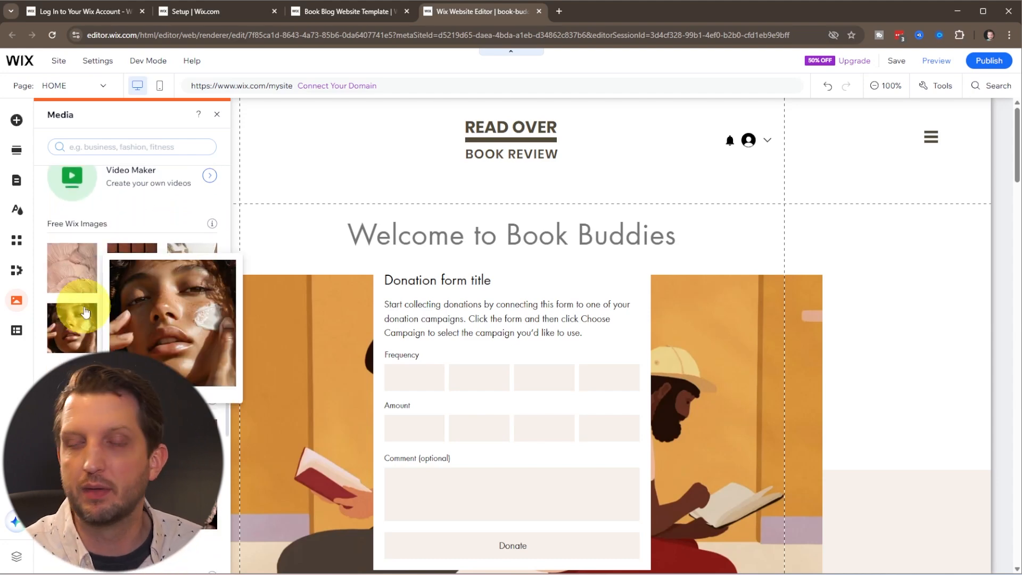
scroll(85, 312, "up", 5)
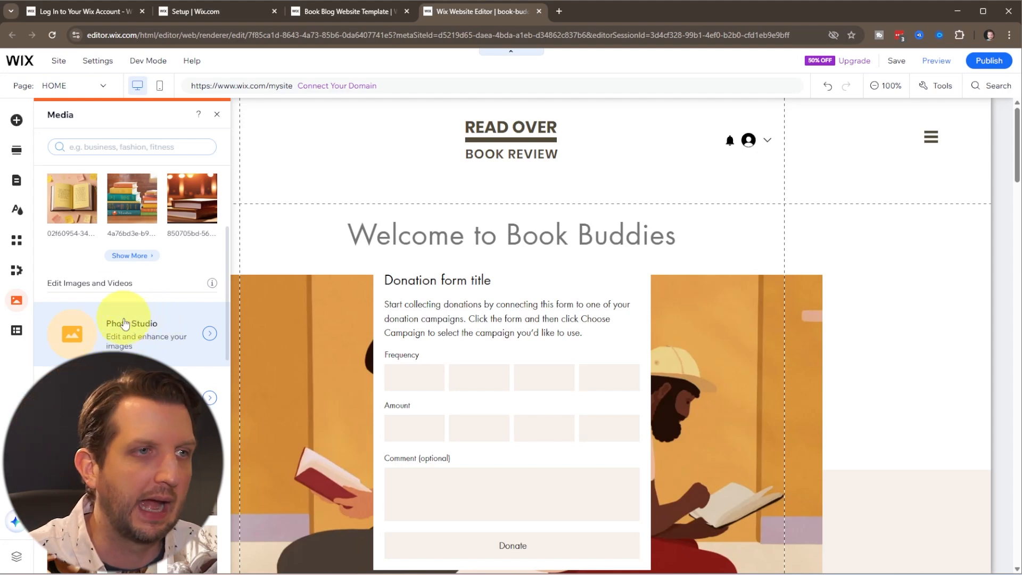
left_click(17, 331)
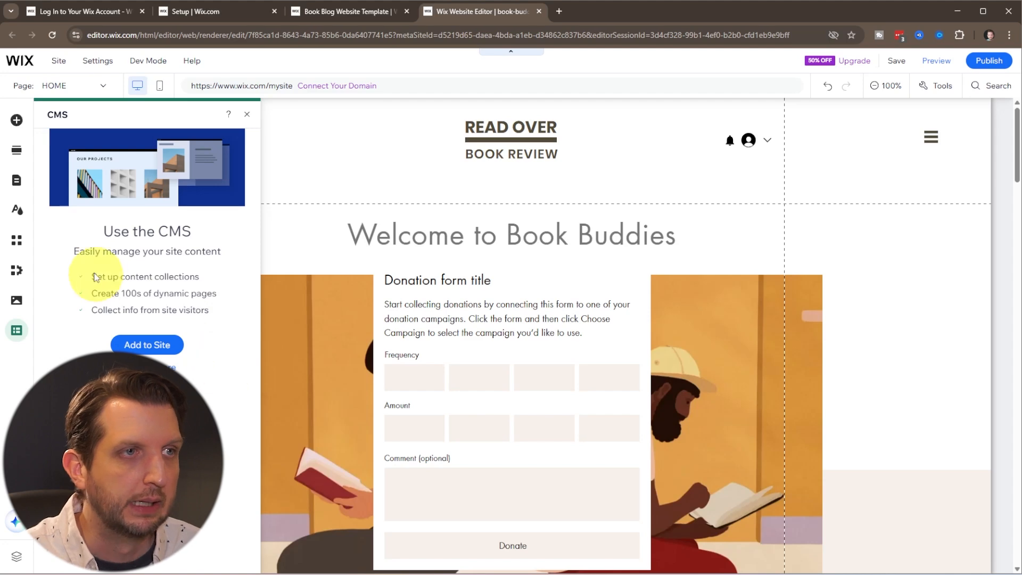
Step: Revisit the options for adding elements and sections and the site's page list
left_click(18, 122)
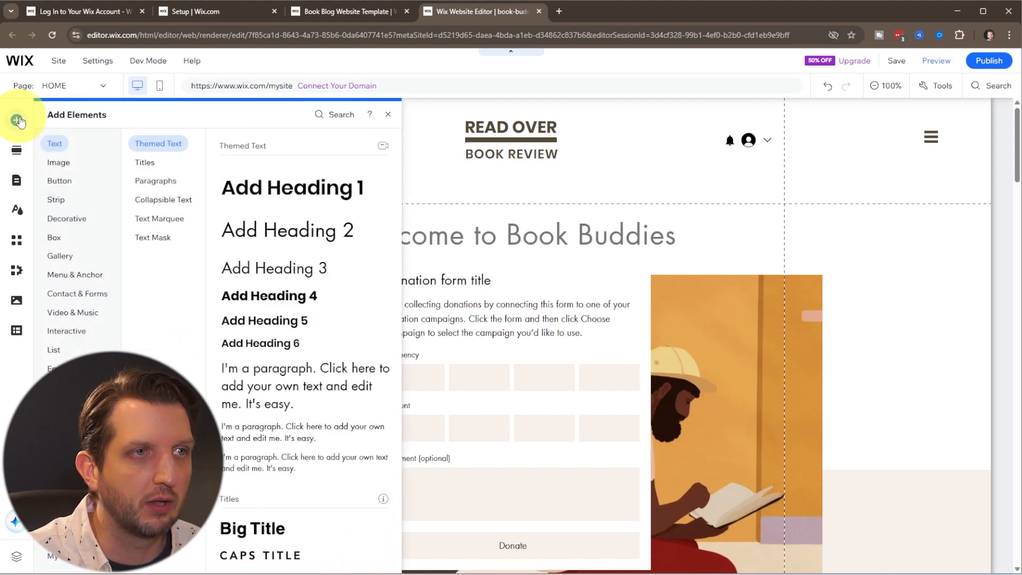
left_click(18, 153)
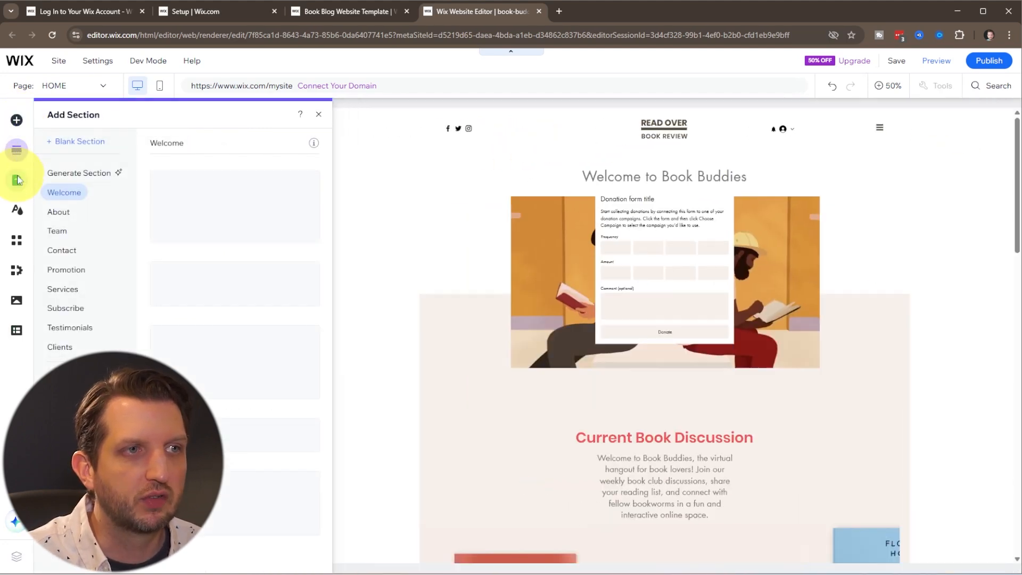
left_click(19, 181)
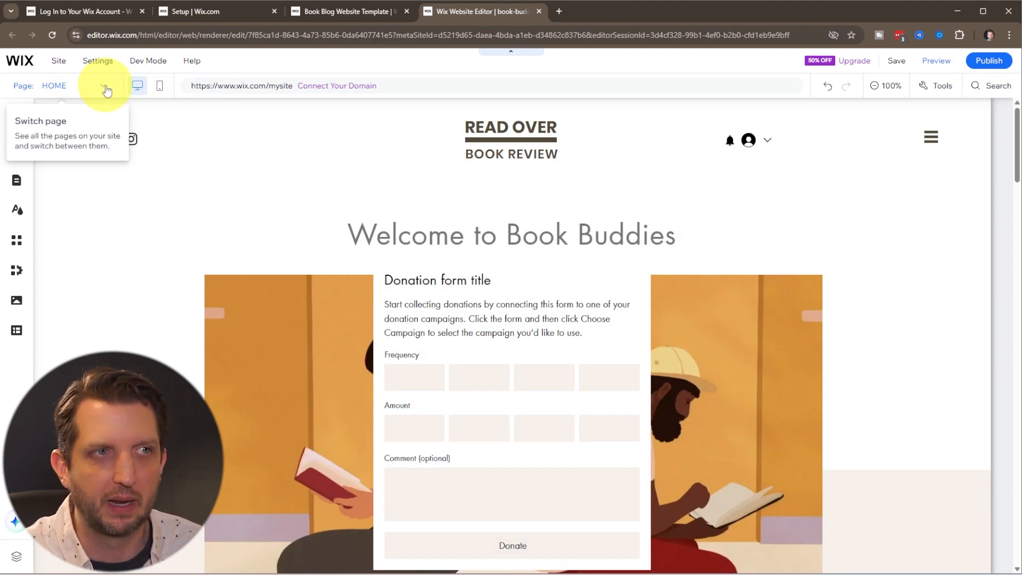
Step: Switch to the THE REVIEW page and look over its blog posts
left_click(105, 87)
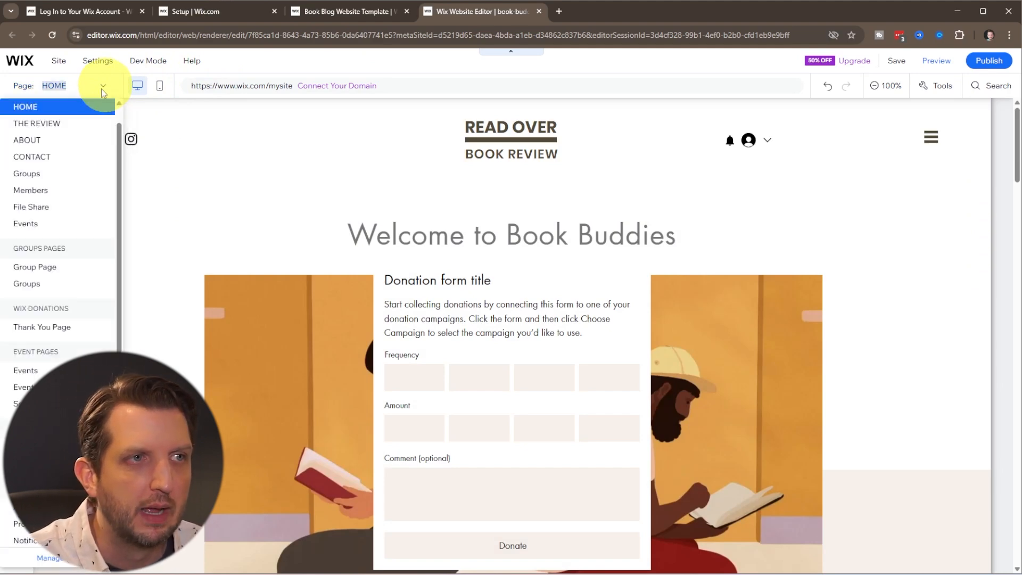
left_click(62, 127)
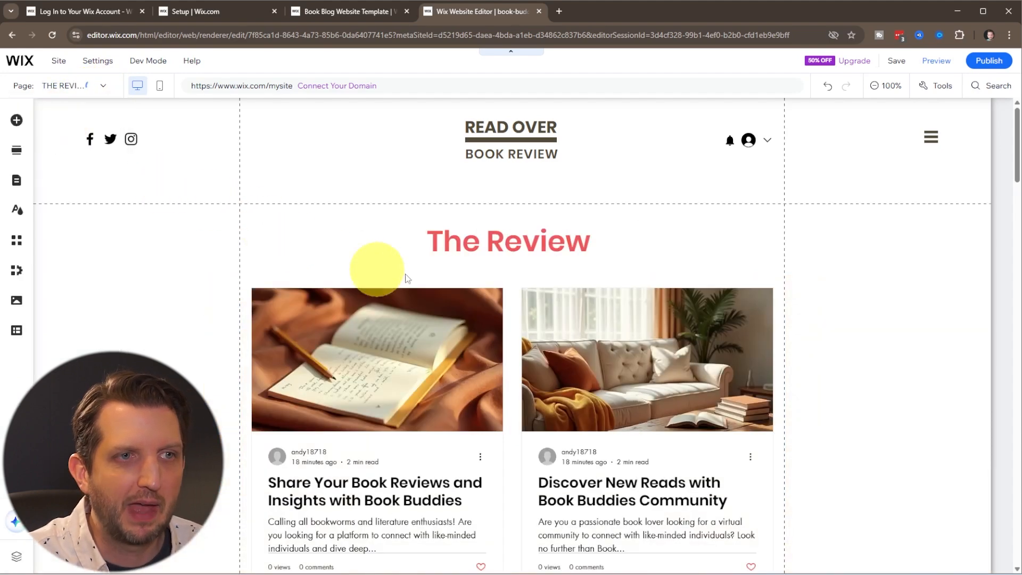
left_click(435, 413)
scroll(550, 418, "down", 5)
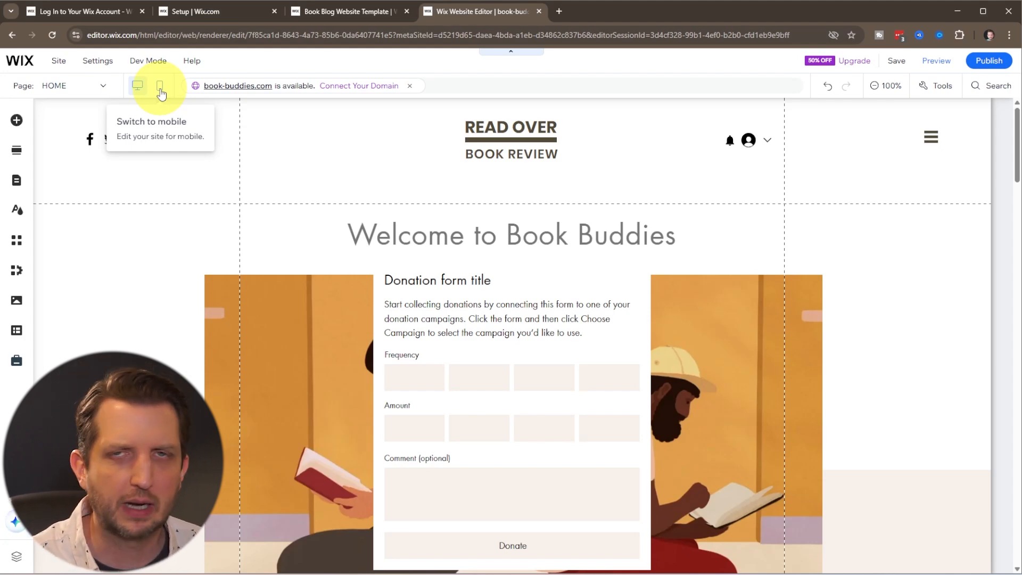
Step: Switch the editor to the mobile version and look through the whole Home page layout
left_click(160, 90)
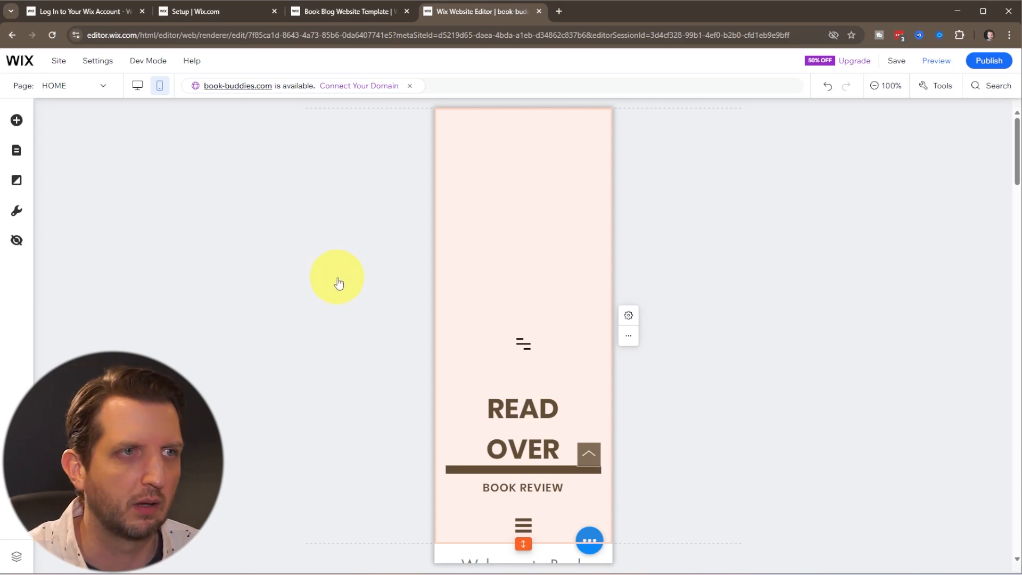
scroll(523, 276, "down", 7)
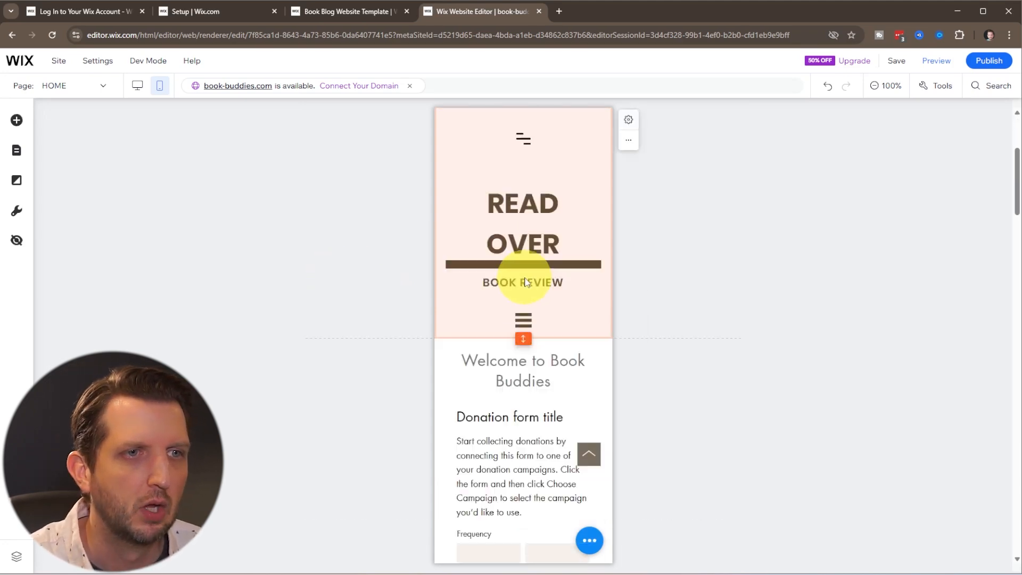
scroll(525, 278, "down", 10)
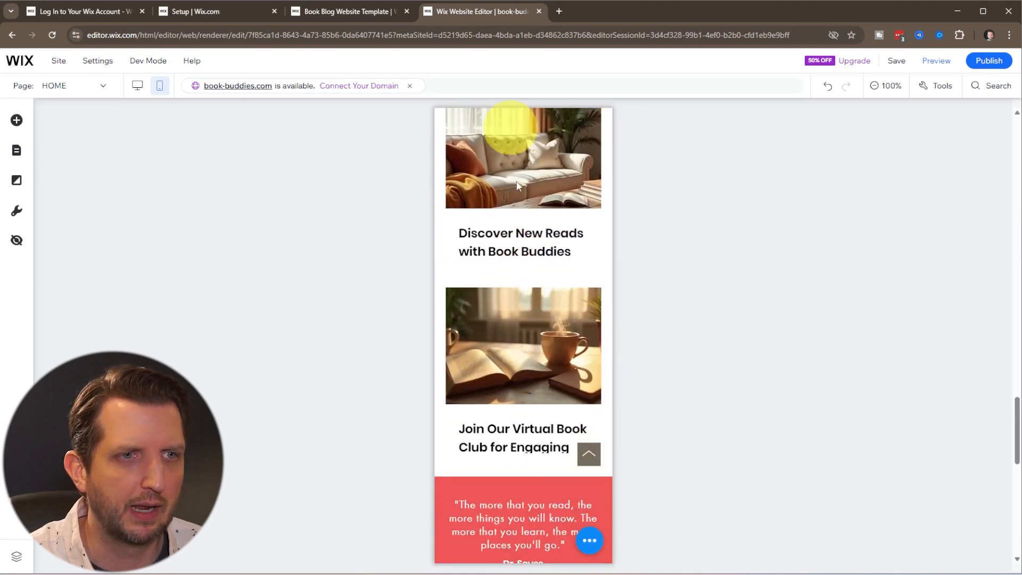
scroll(538, 426, "down", 7)
scroll(537, 426, "down", 4)
scroll(537, 424, "up", 10)
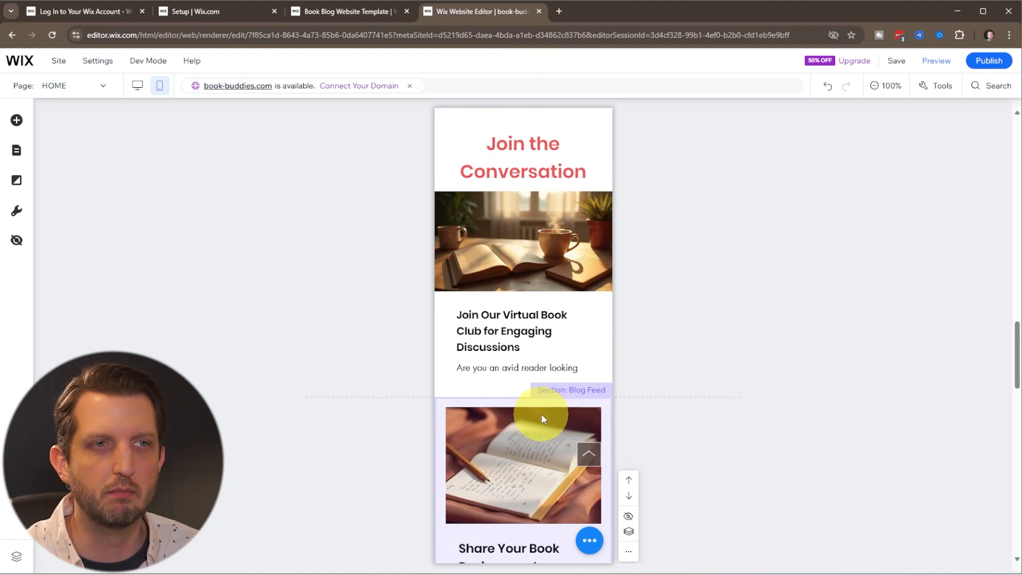
scroll(541, 414, "up", 3)
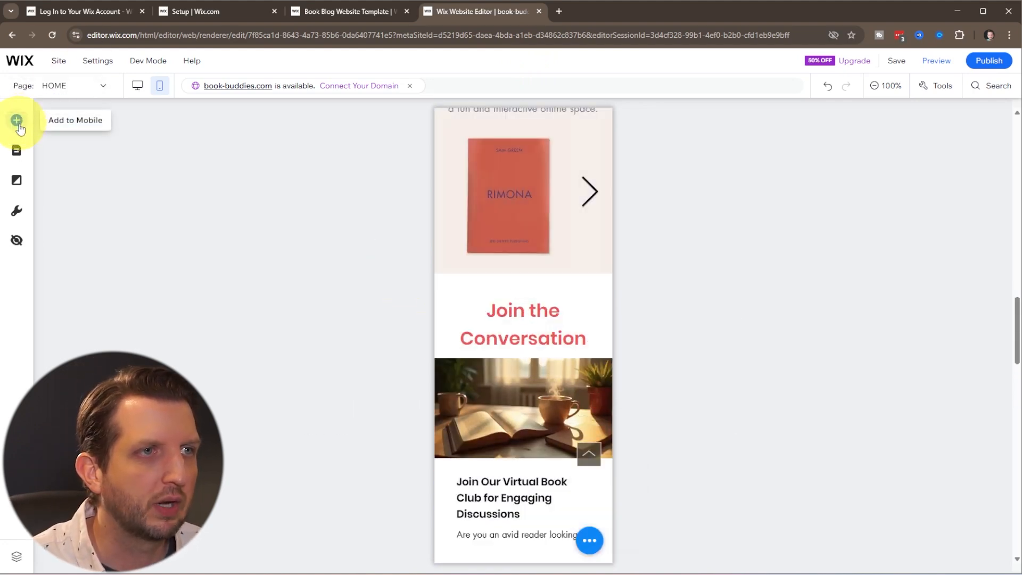
Step: Review the elements that can be added to the mobile site, including buttons, plus its pages and background options
left_click(17, 121)
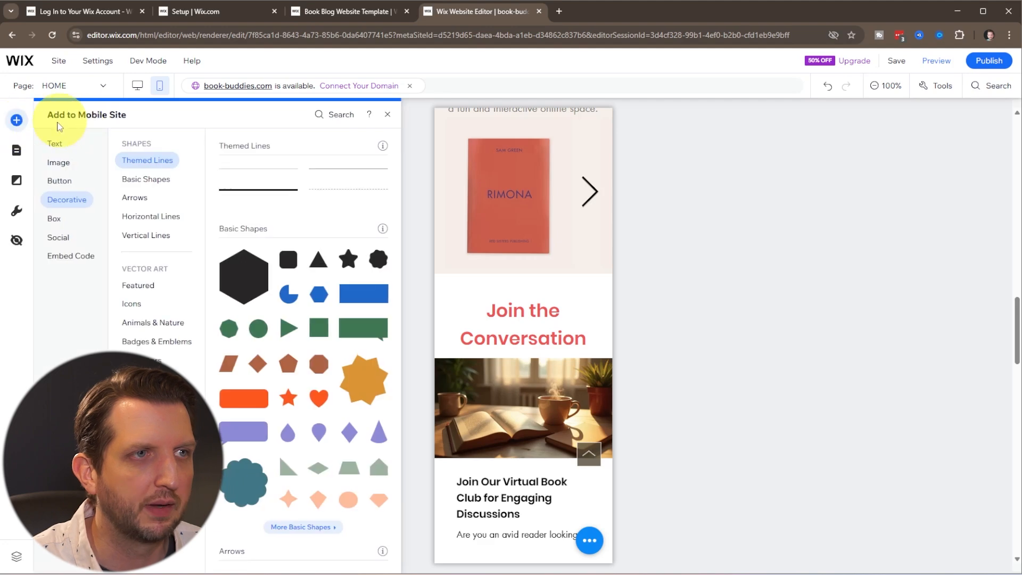
left_click(58, 148)
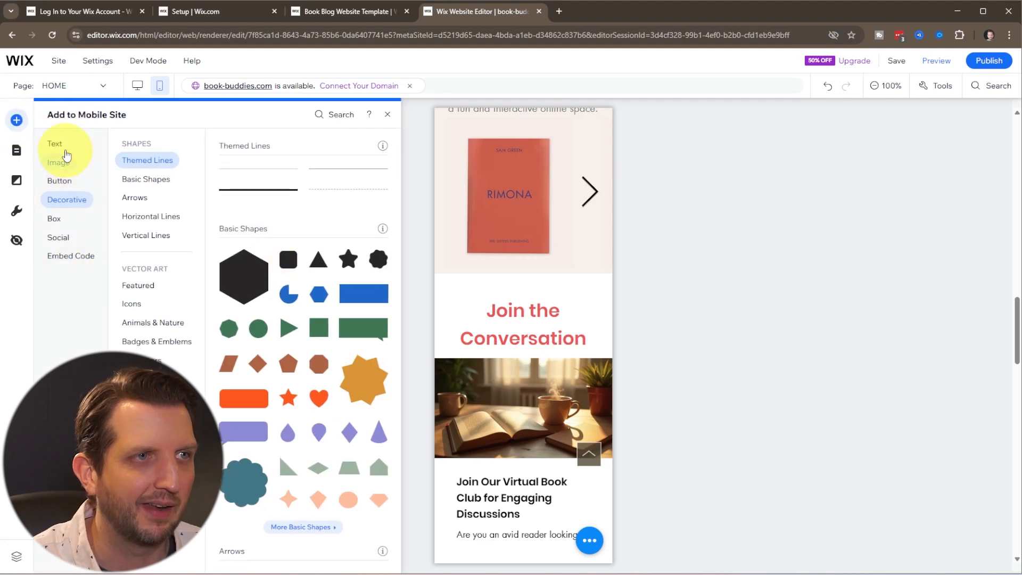
left_click(60, 181)
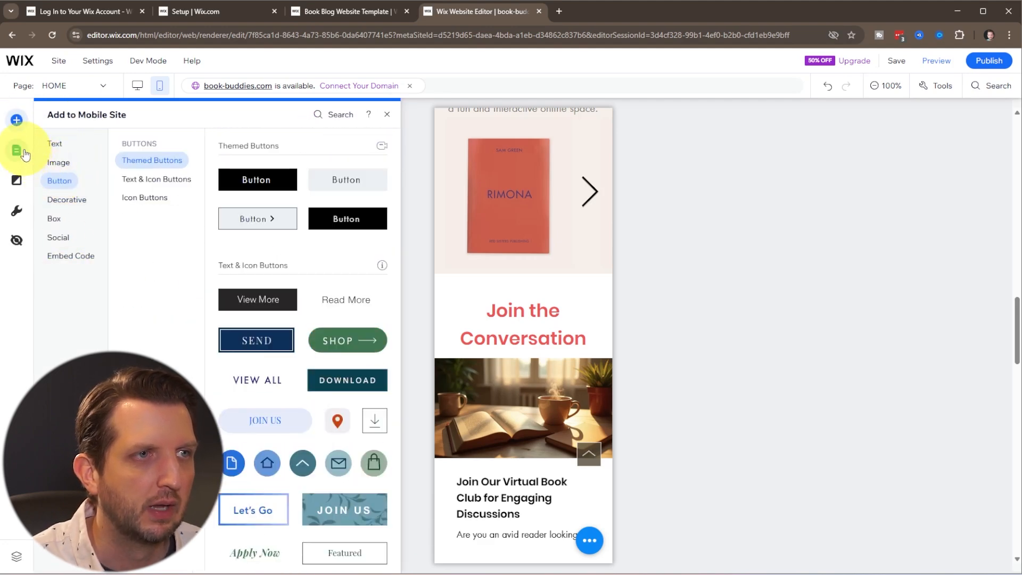
left_click(16, 150)
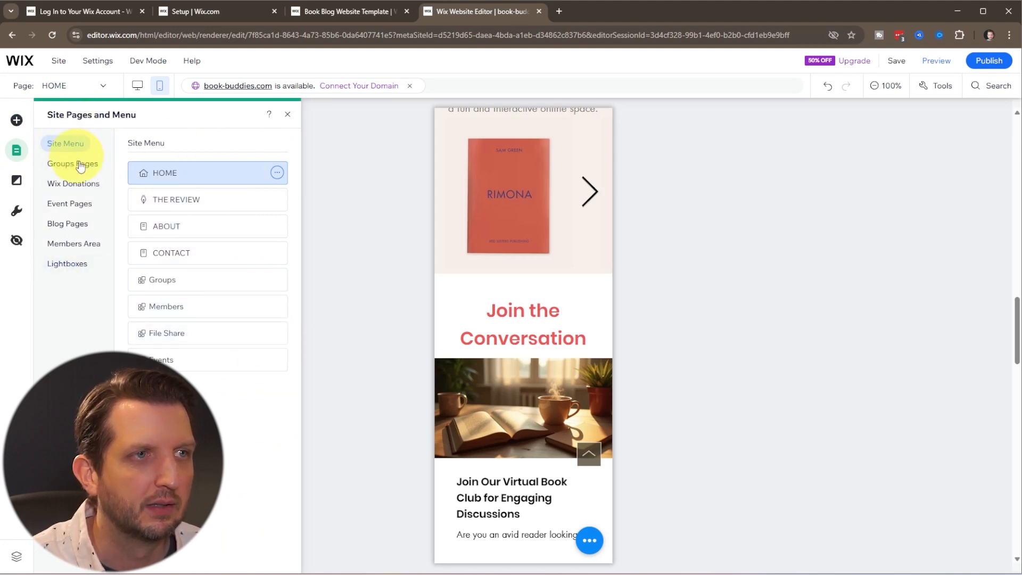
left_click(17, 180)
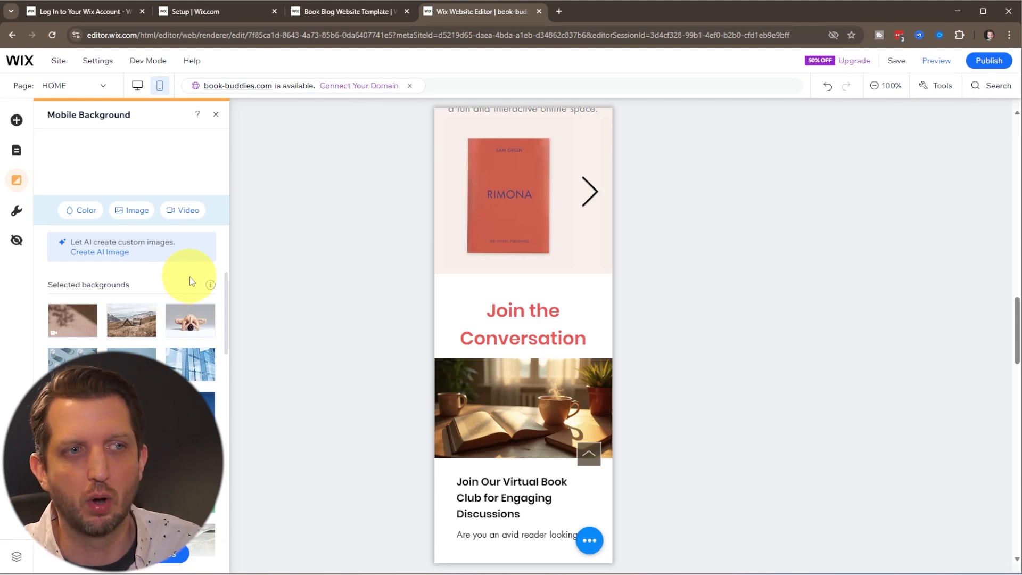
Step: Examine the mobile tools, including the quick action bar and back to top button, and check for hidden elements
left_click(20, 213)
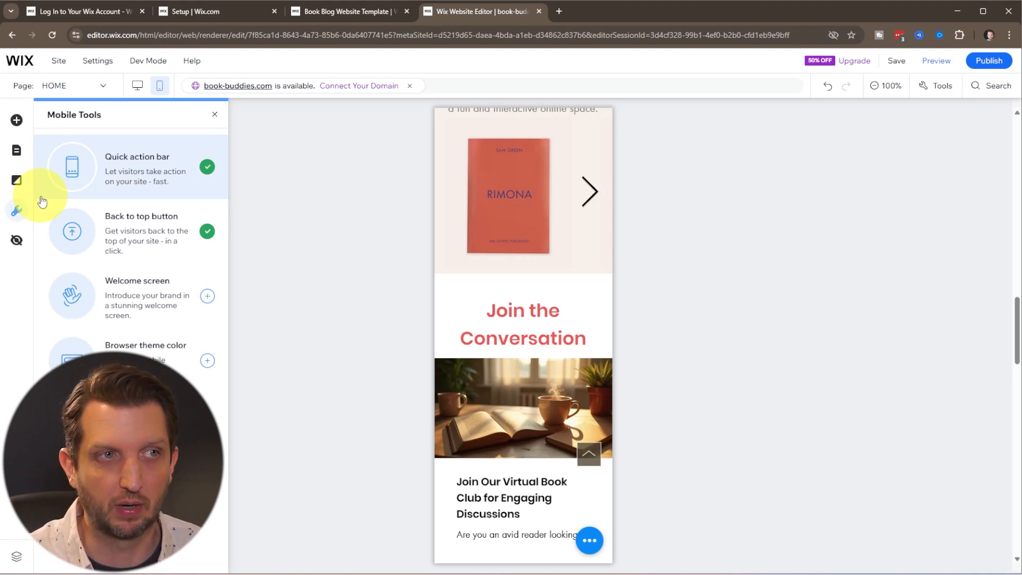
left_click(110, 177)
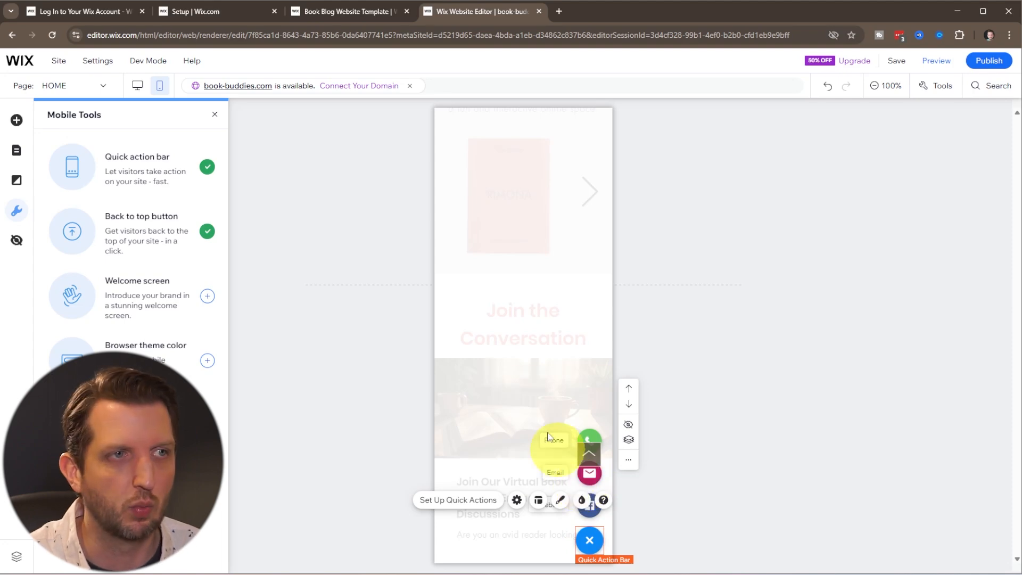
left_click(138, 218)
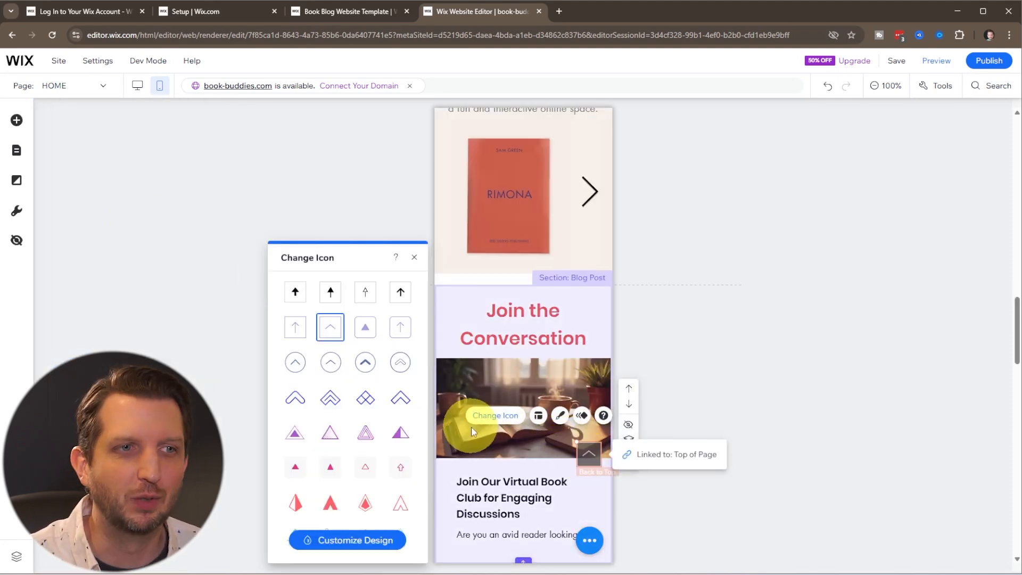
scroll(526, 455, "down", 10)
scroll(527, 458, "down", 10)
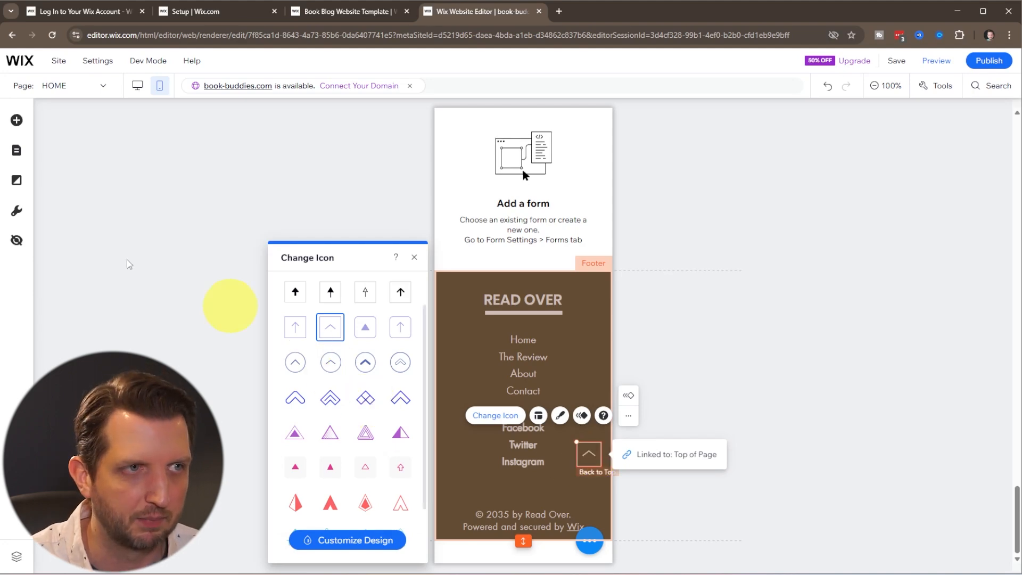
left_click(17, 240)
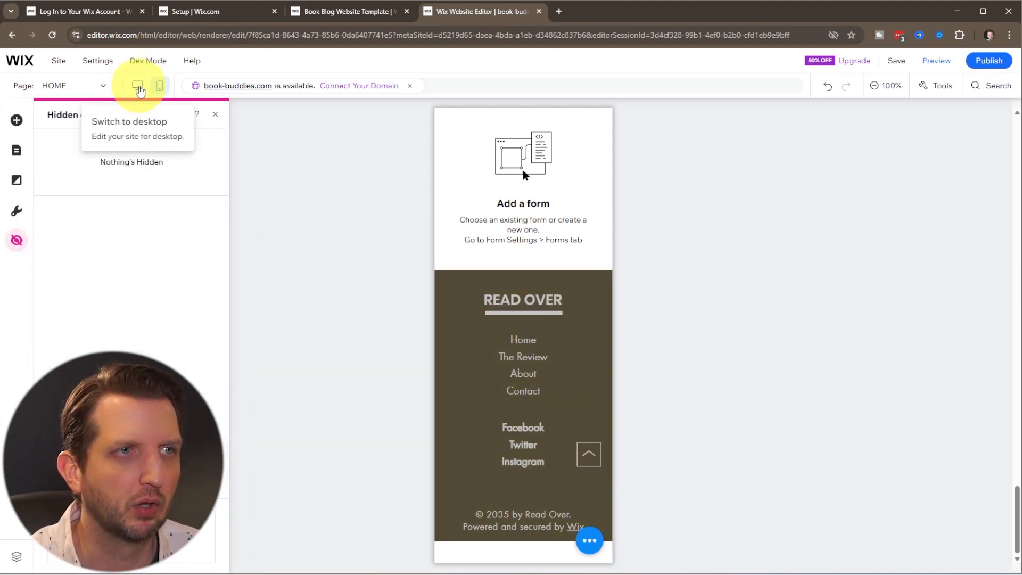
Step: Return to the desktop version and preview the site, looking through the Home page and the Groups Feed page
left_click(138, 88)
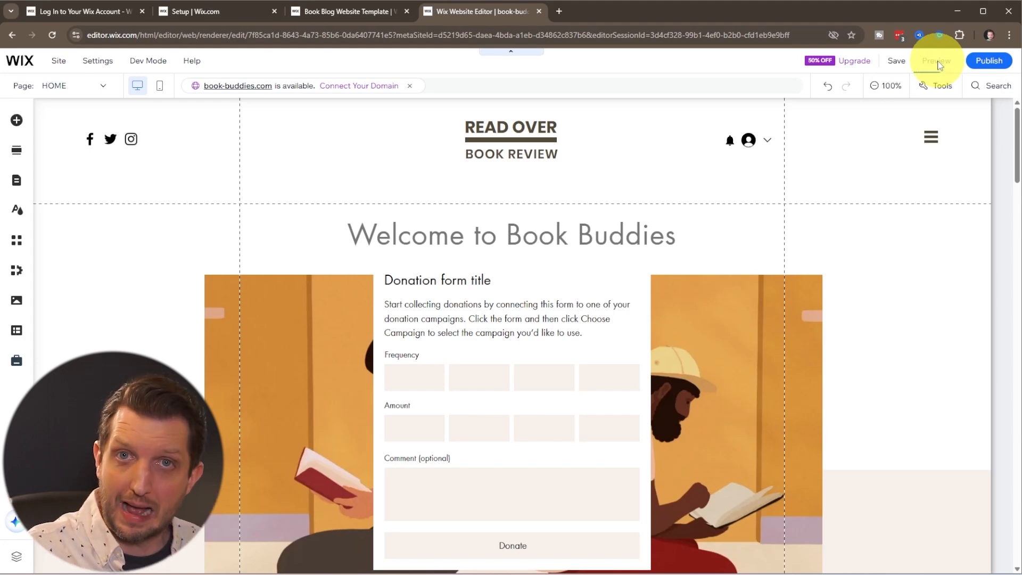
left_click(938, 62)
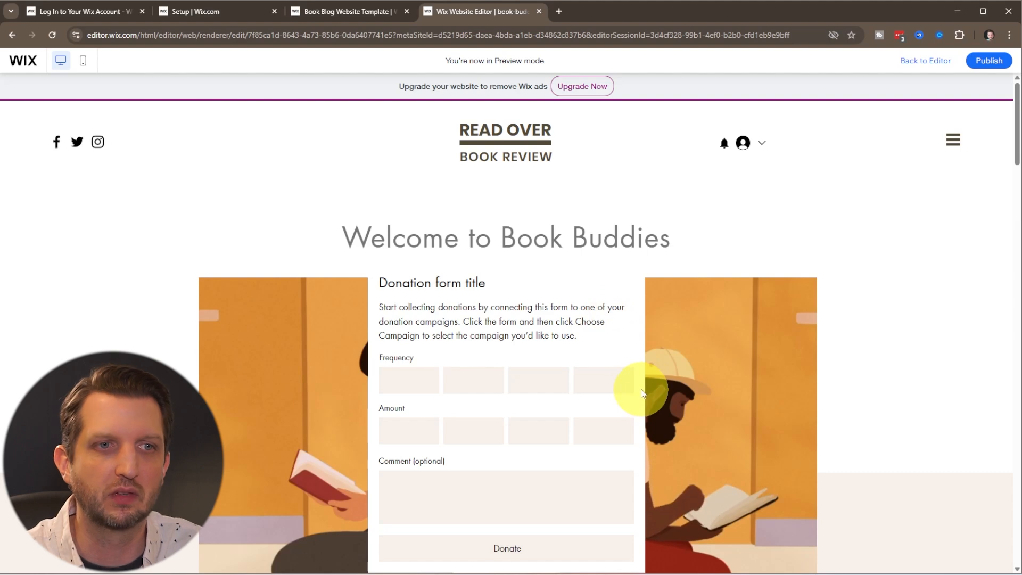
scroll(640, 393, "down", 2)
scroll(640, 391, "down", 1)
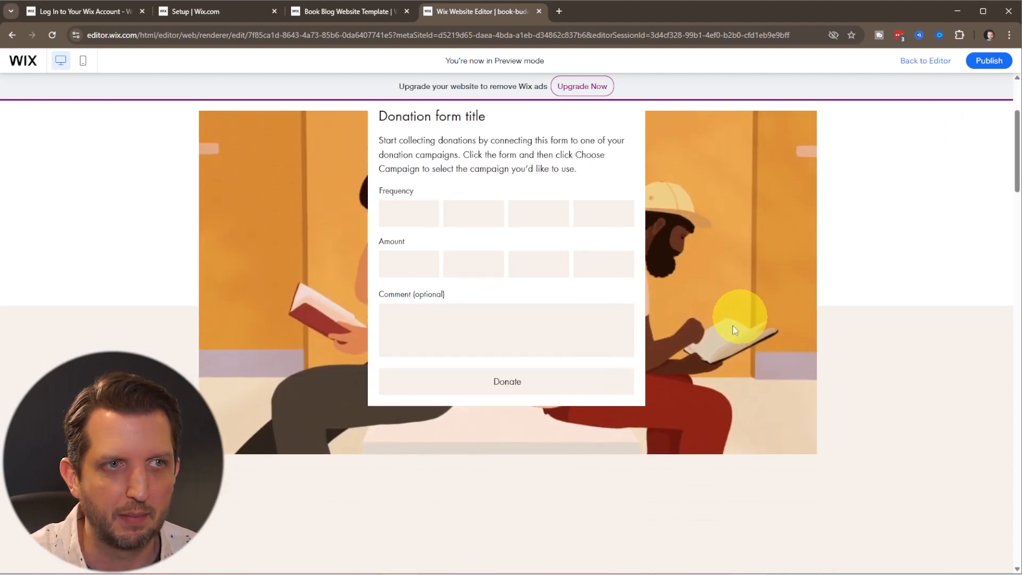
scroll(319, 270, "down", 1)
scroll(419, 354, "down", 6)
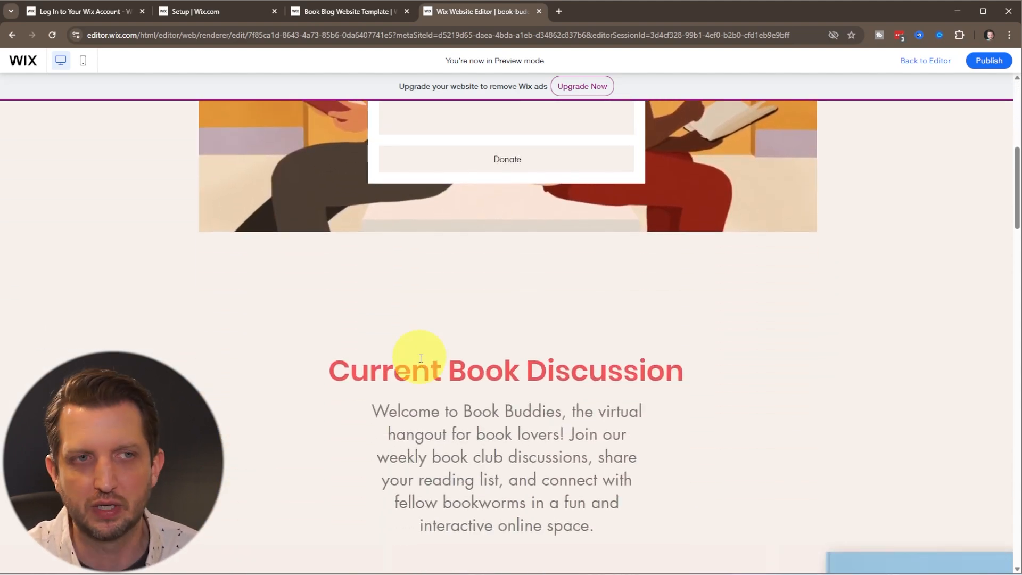
scroll(521, 411, "down", 4)
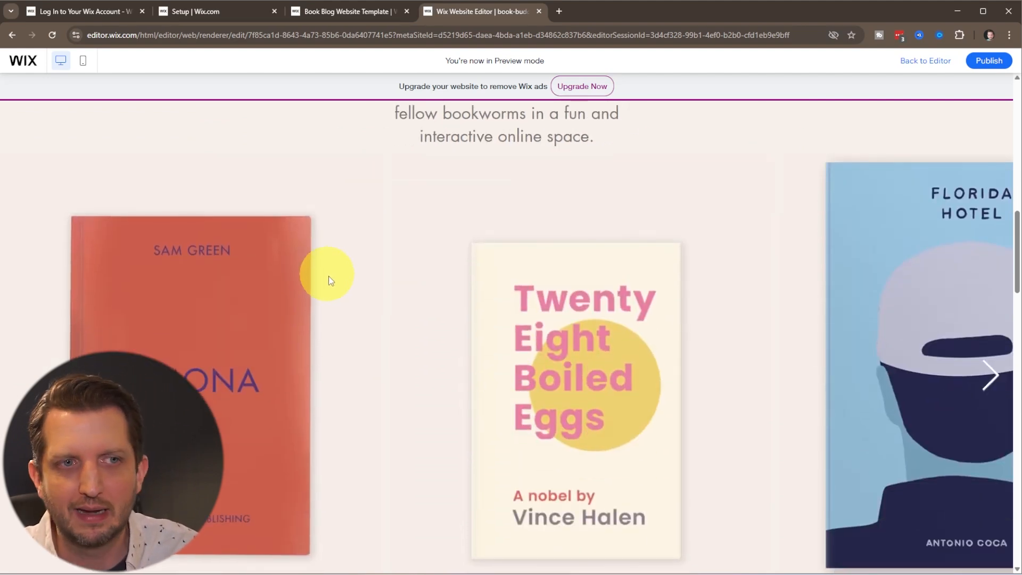
scroll(330, 277, "down", 7)
scroll(336, 291, "down", 6)
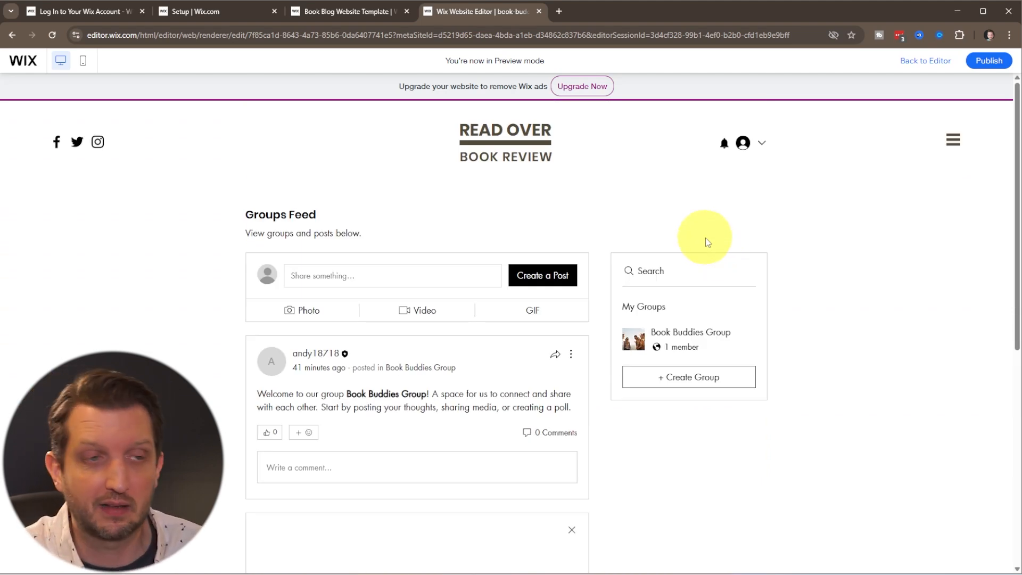
scroll(687, 272, "down", 3)
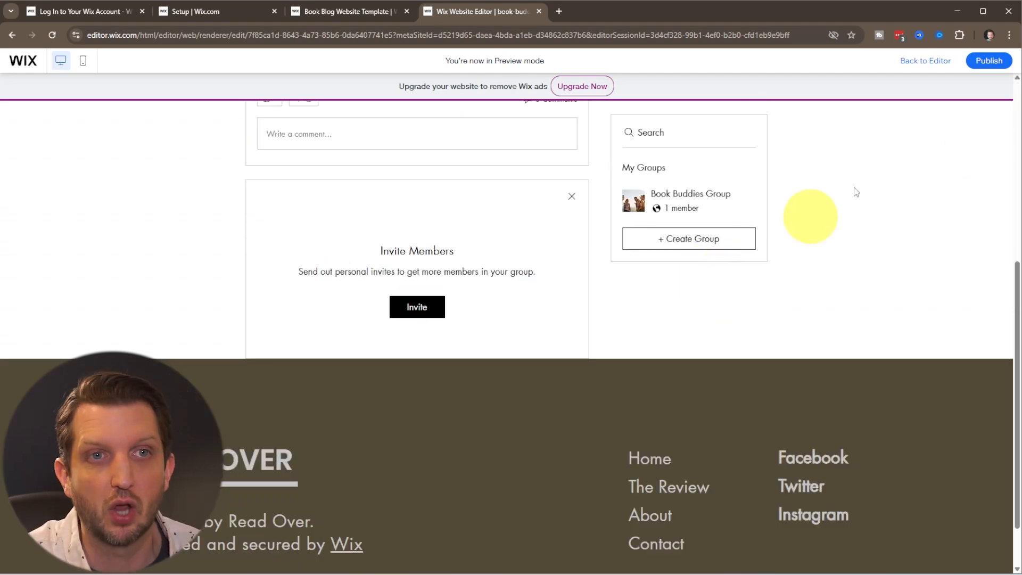
Step: Publish the site from preview mode and dismiss the publishing dialog
mouse_move(994, 63)
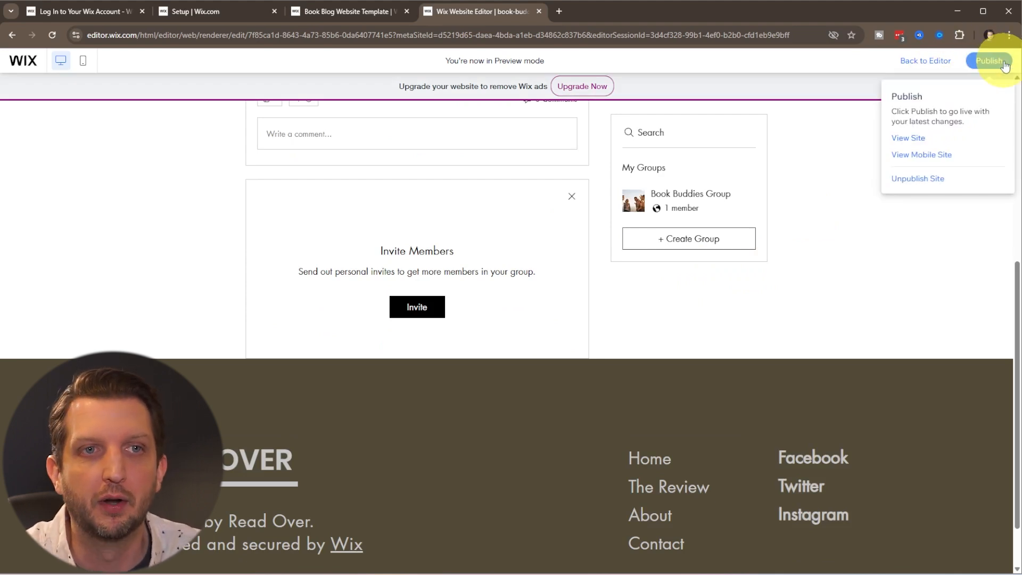
left_click(1004, 64)
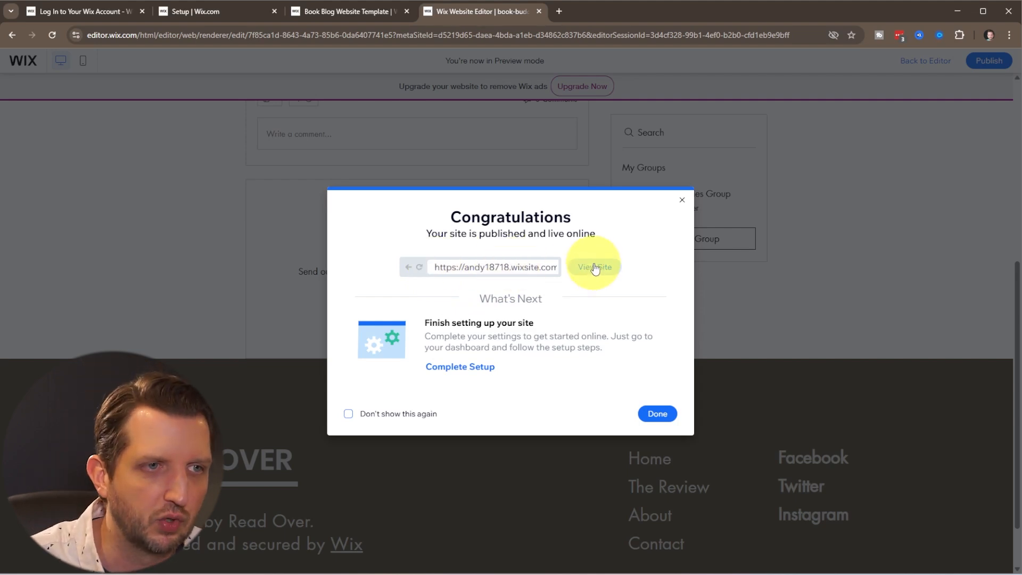
left_click(657, 413)
scroll(354, 338, "down", 4)
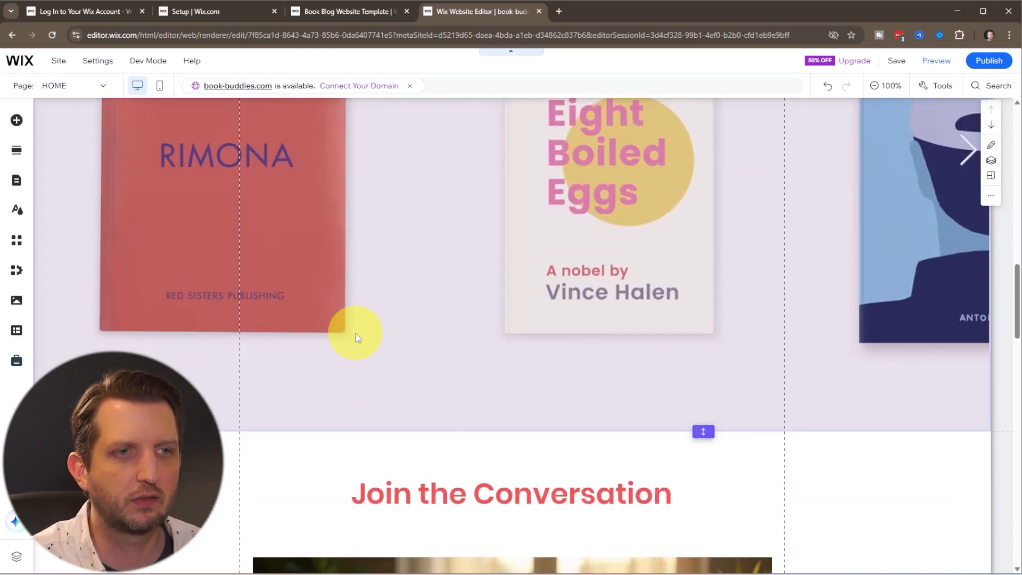
scroll(353, 334, "down", 5)
scroll(352, 333, "up", 20)
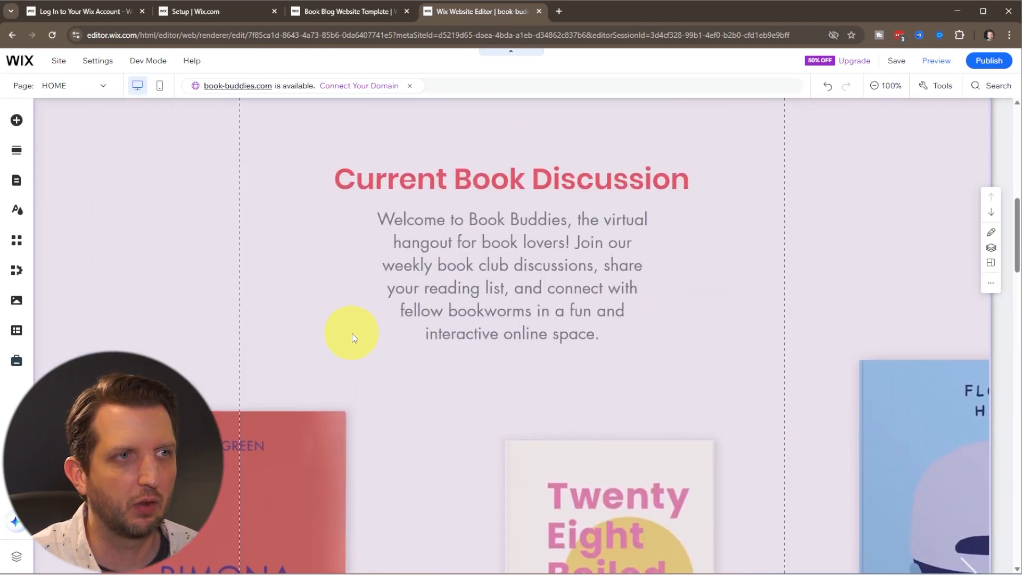
Step: Hide the Events page from the site menu
scroll(352, 334, "up", 2)
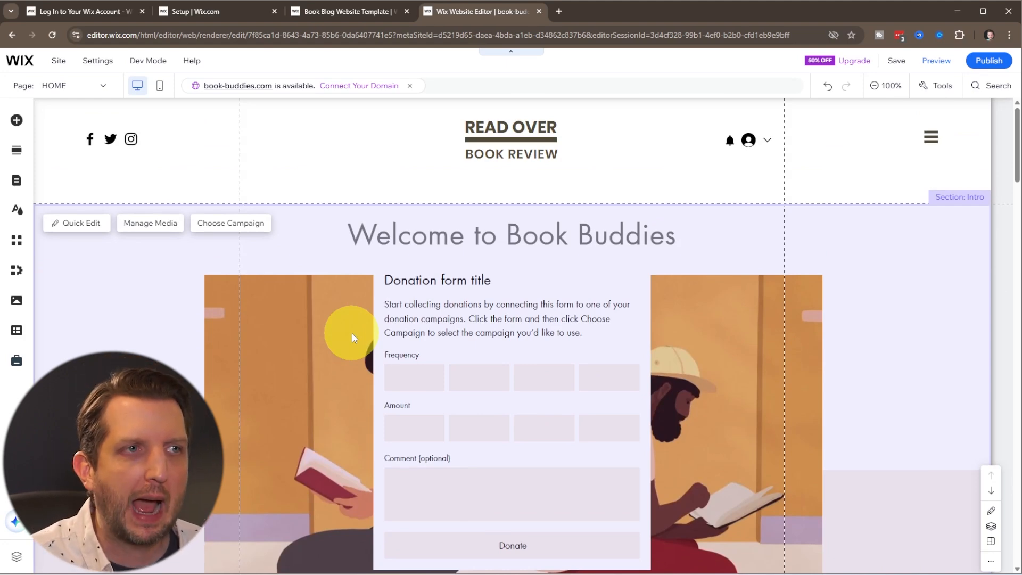
left_click(840, 122)
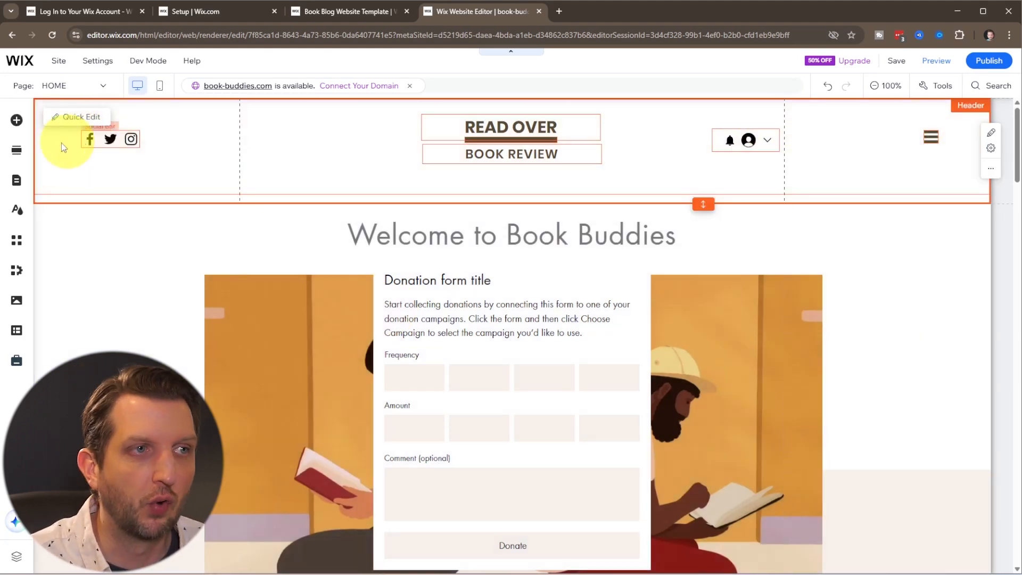
left_click(17, 183)
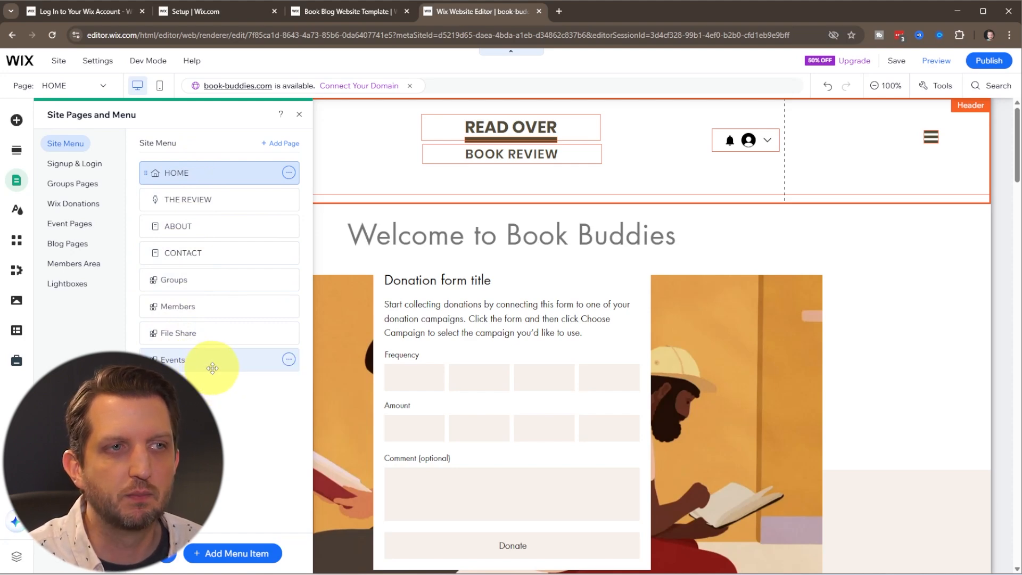
left_click(288, 359)
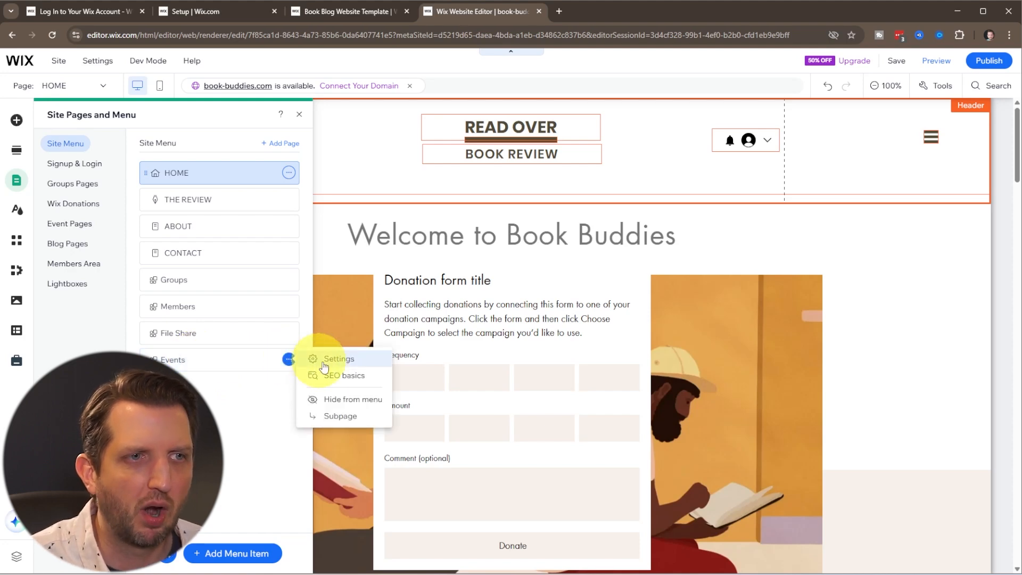
left_click(336, 400)
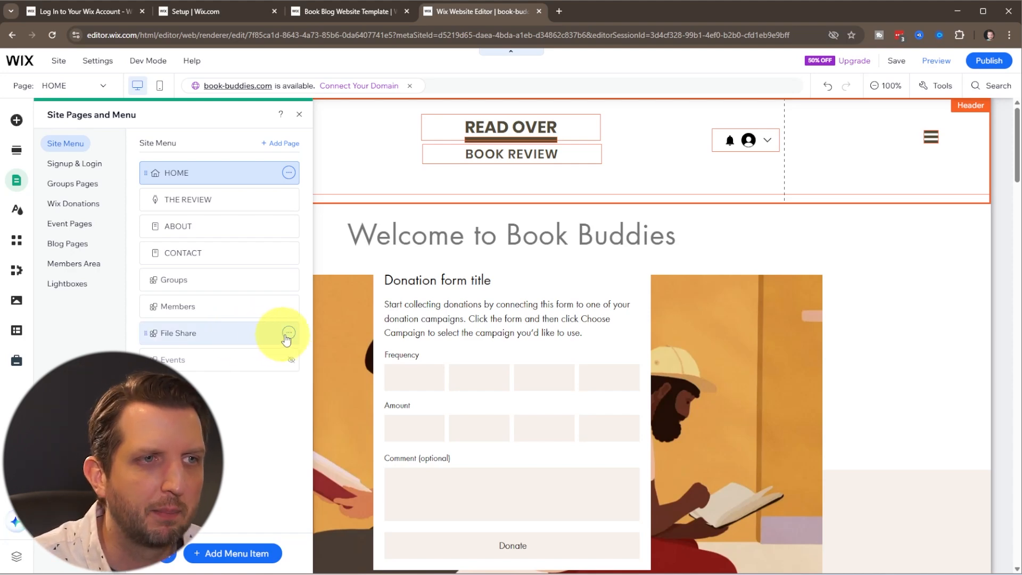
Step: Delete the File Share page from the site and look over the list of site pages
left_click(289, 333)
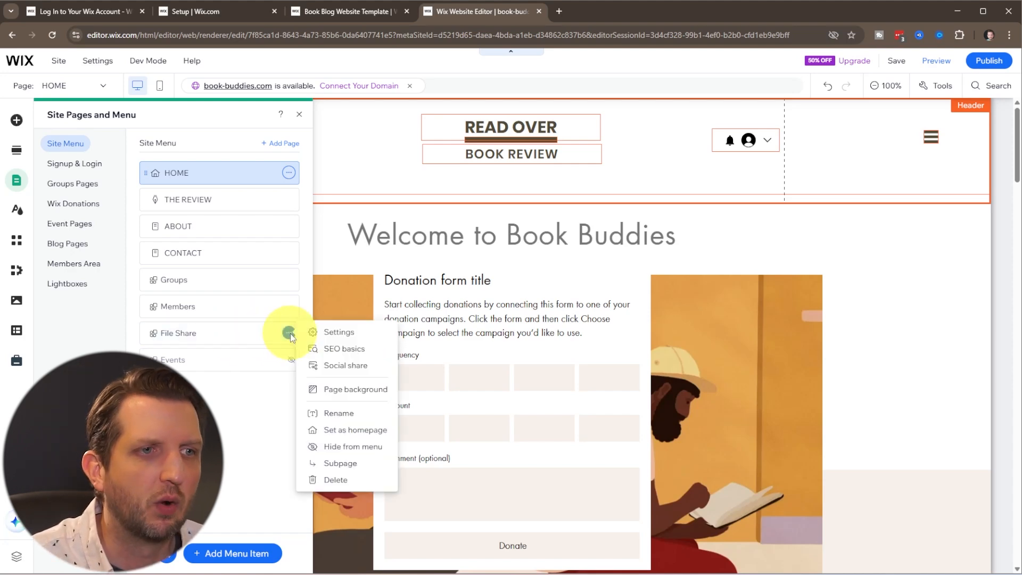
left_click(351, 479)
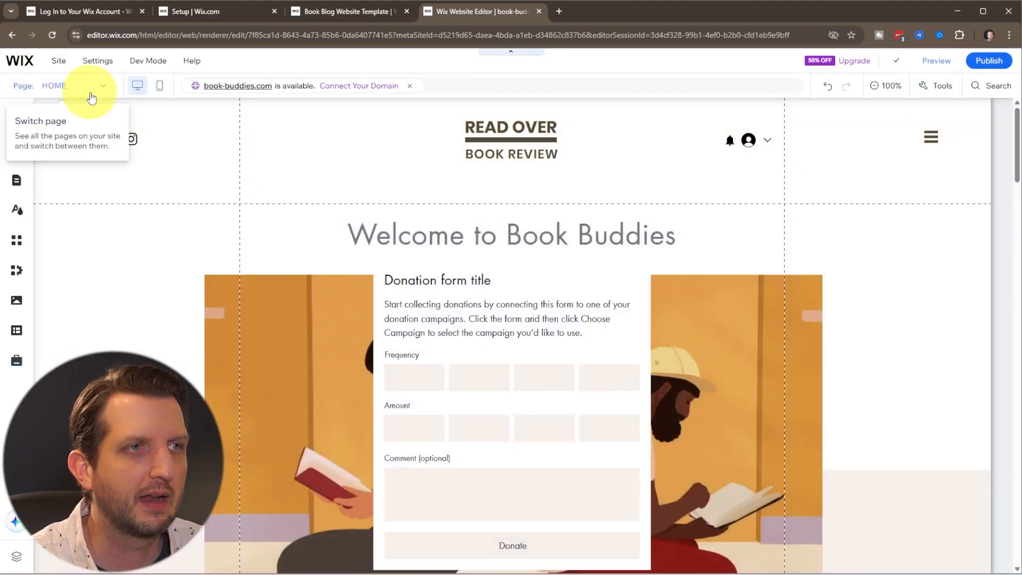
left_click(89, 91)
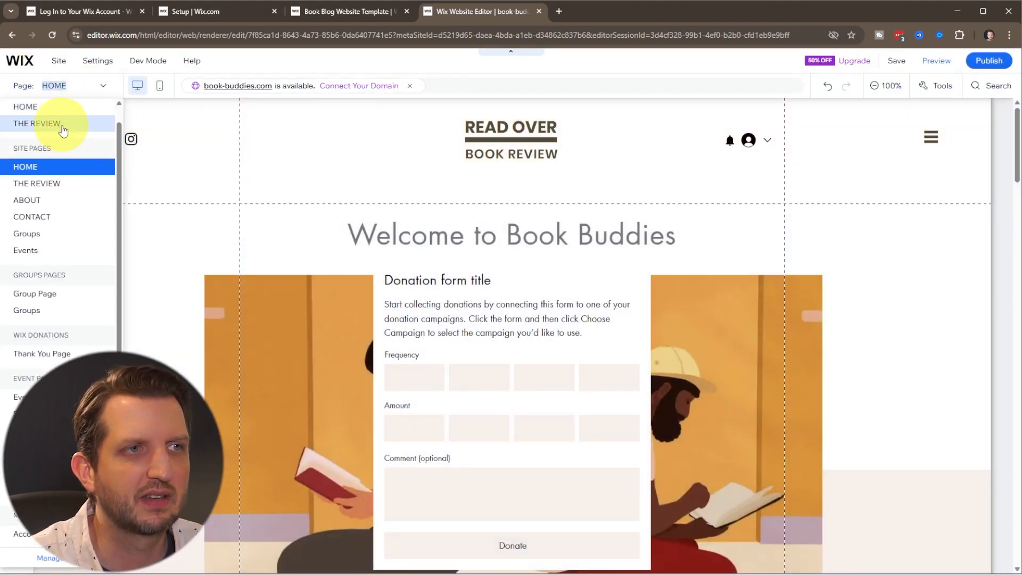
scroll(61, 131, "up", 1)
left_click(60, 131)
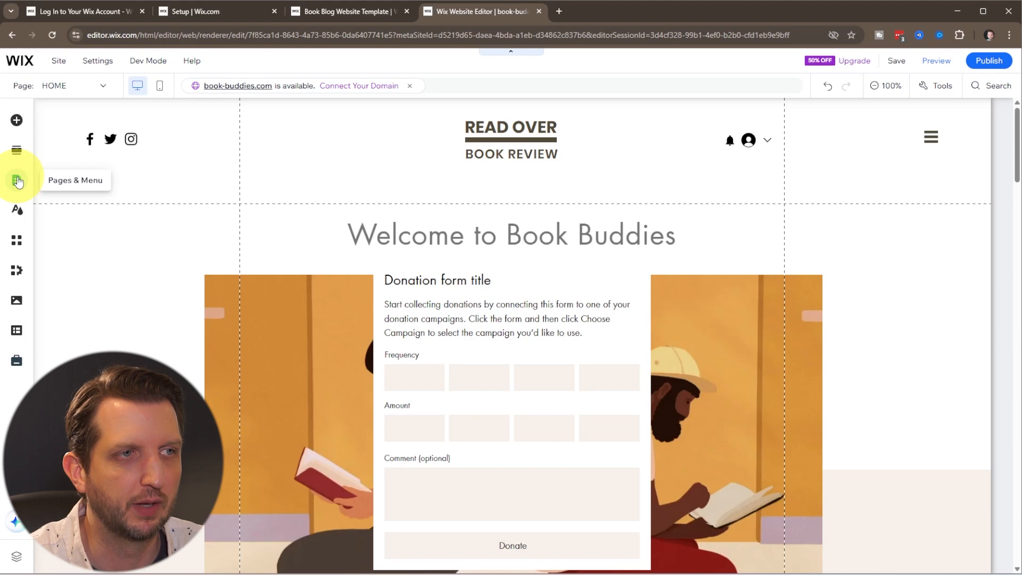
Step: Move THE REVIEW below CONTACT in the site menu and check the site's blog pages
left_click(17, 182)
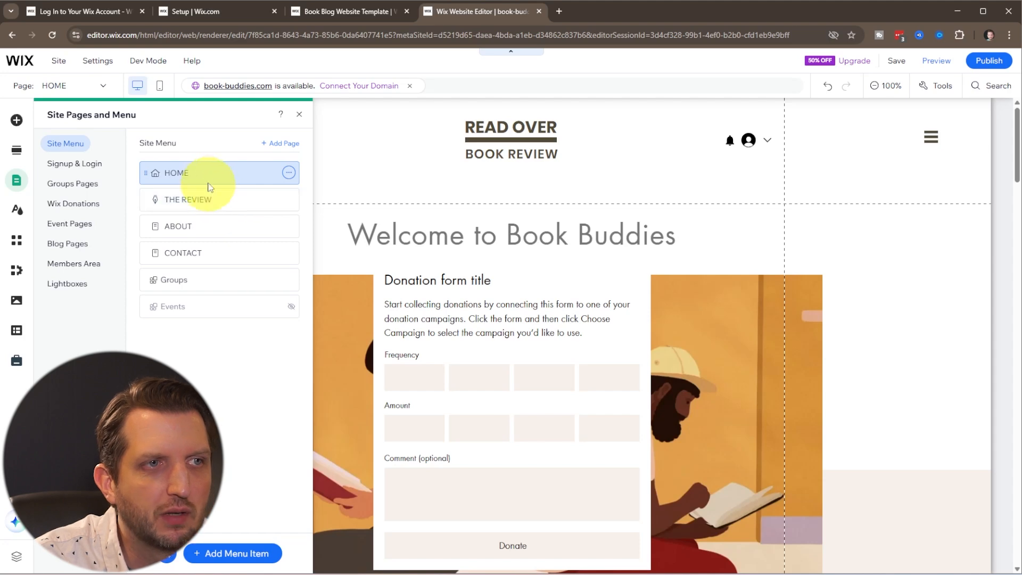
scroll(541, 366, "down", 4)
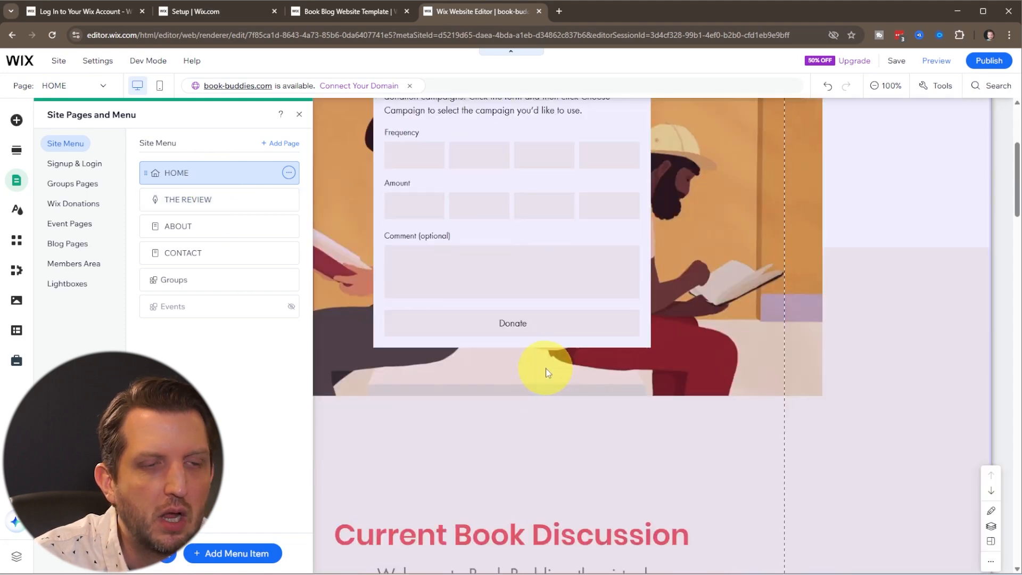
scroll(819, 227, "up", 5)
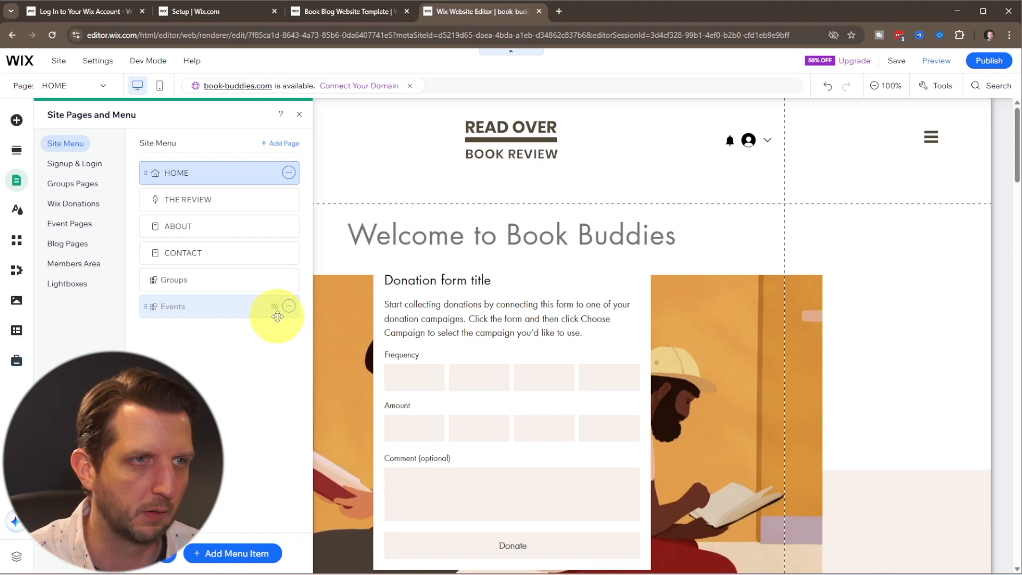
left_click_drag(203, 202, 202, 249)
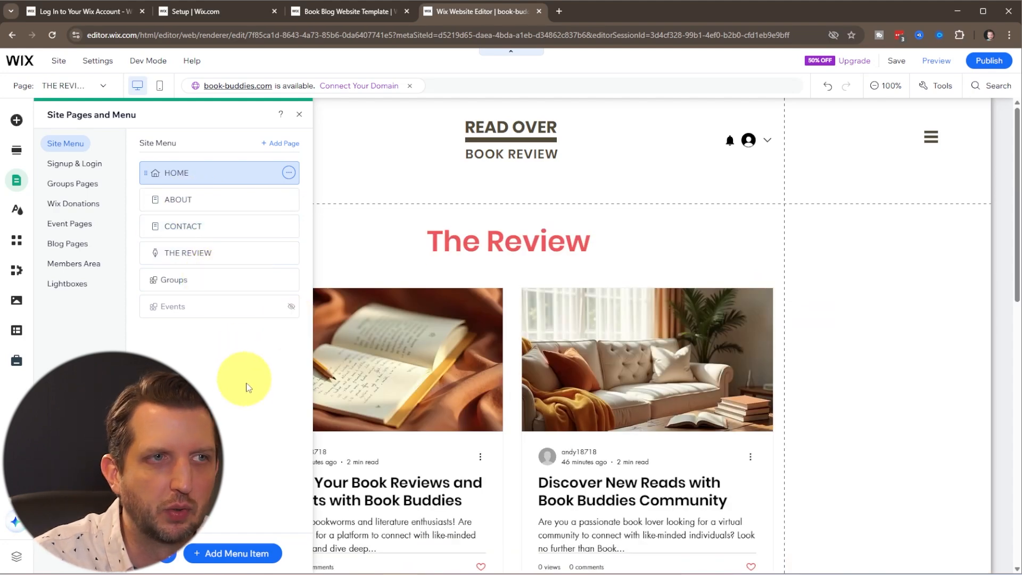
left_click(67, 243)
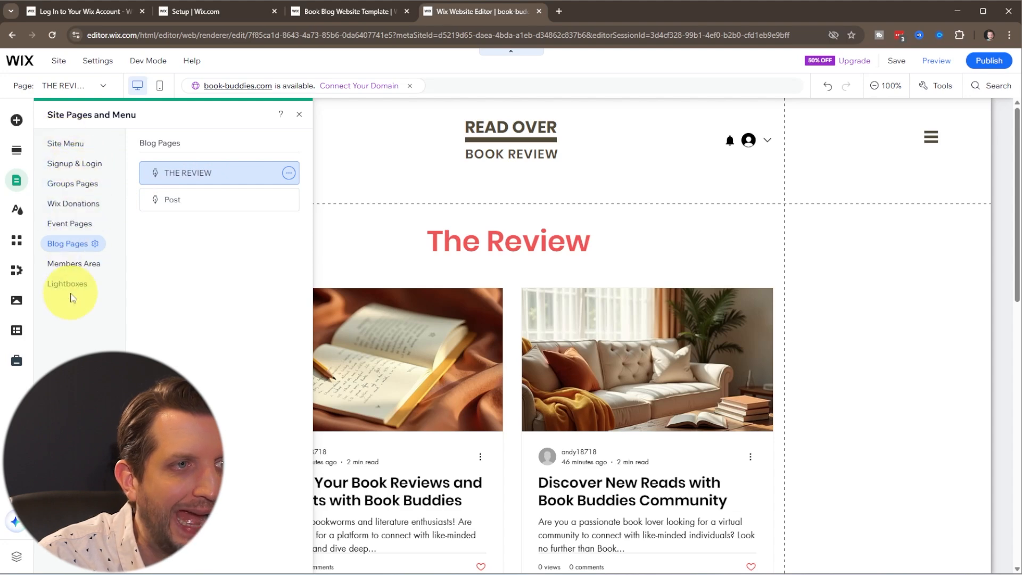
left_click(299, 114)
Step: Look through the Home page's sections and move the Intro section down two positions
scroll(639, 350, "down", 15)
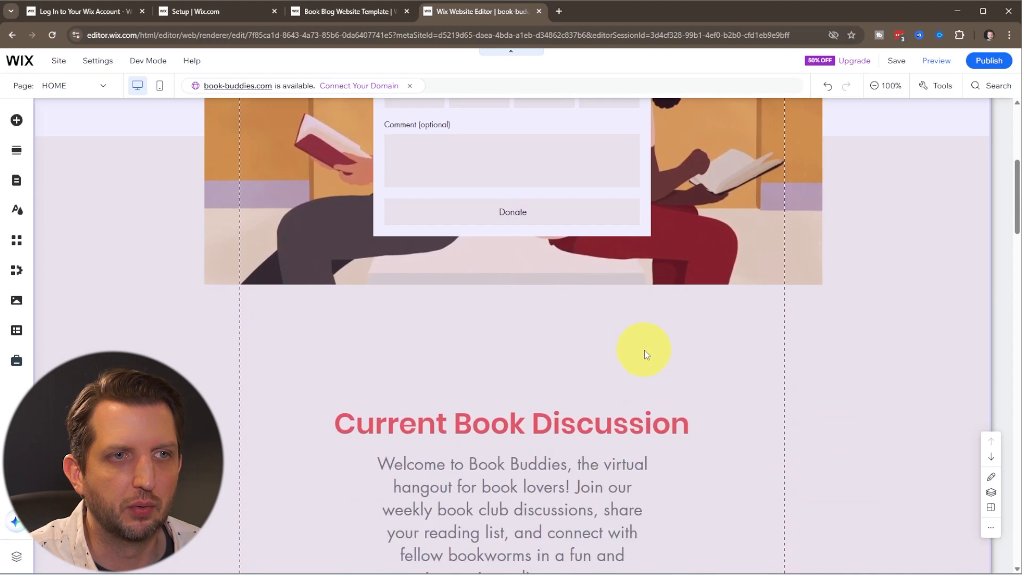
scroll(634, 323, "down", 15)
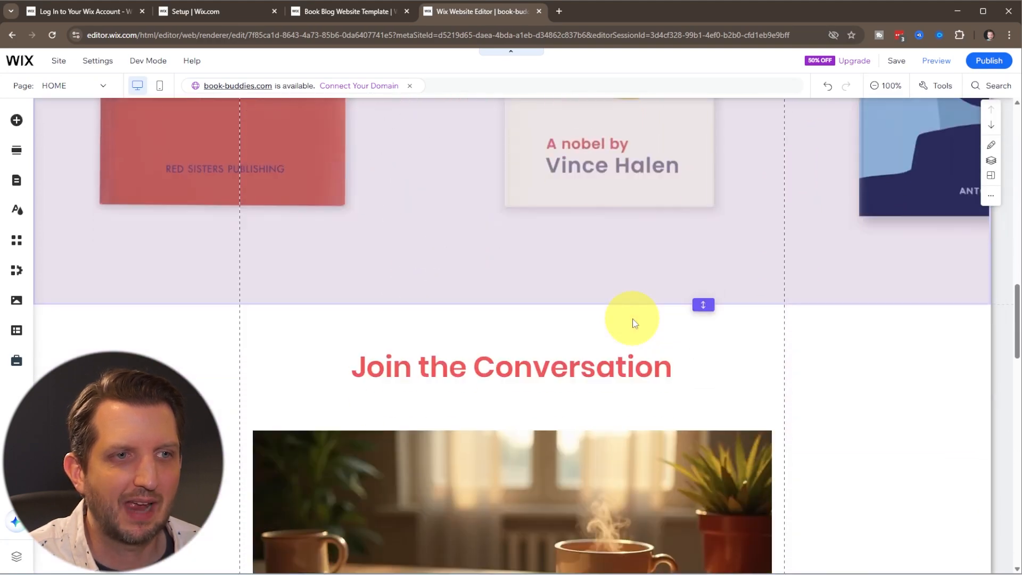
scroll(634, 321, "down", 4)
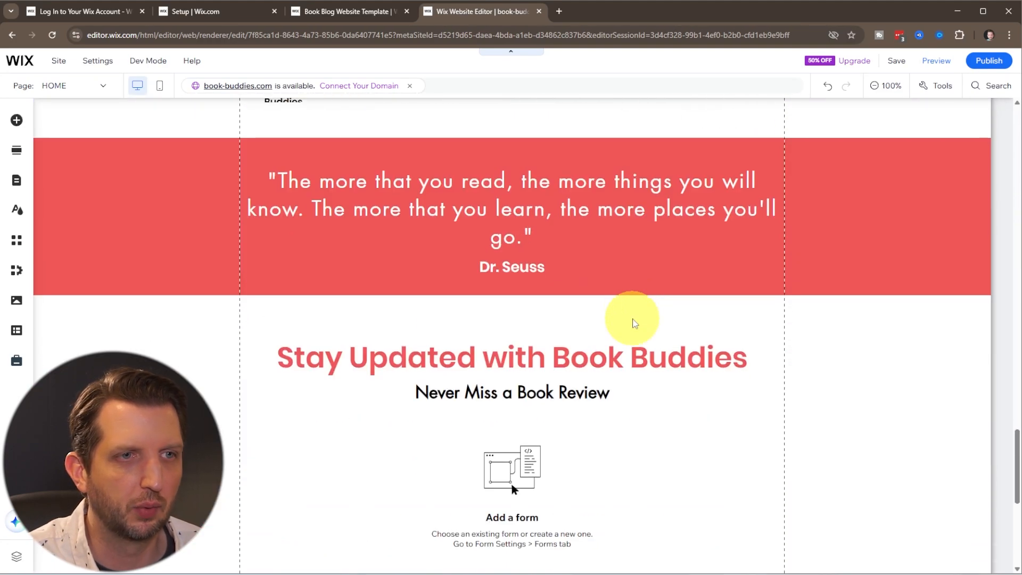
scroll(179, 184, "up", 15)
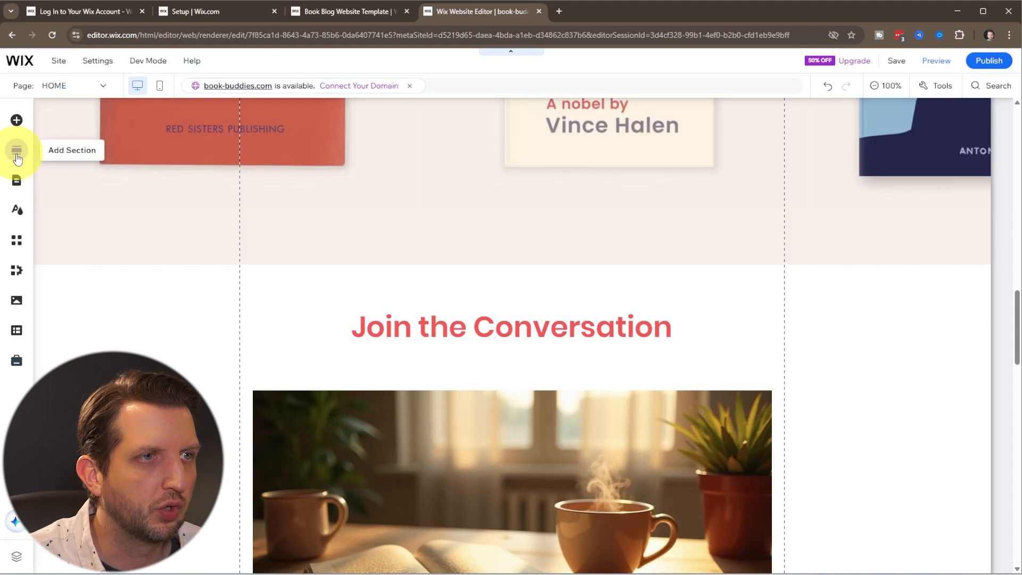
left_click(16, 151)
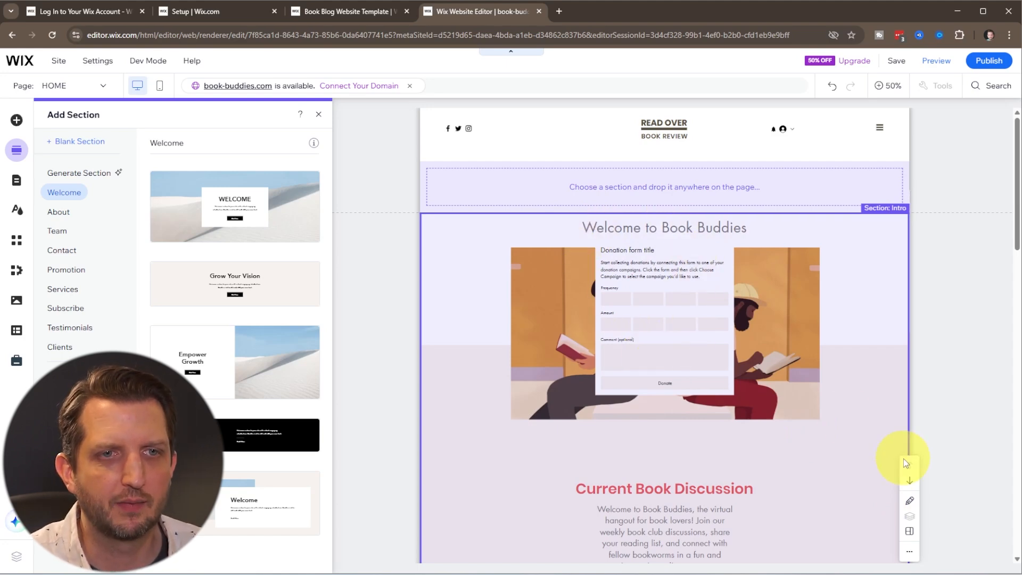
left_click(909, 484)
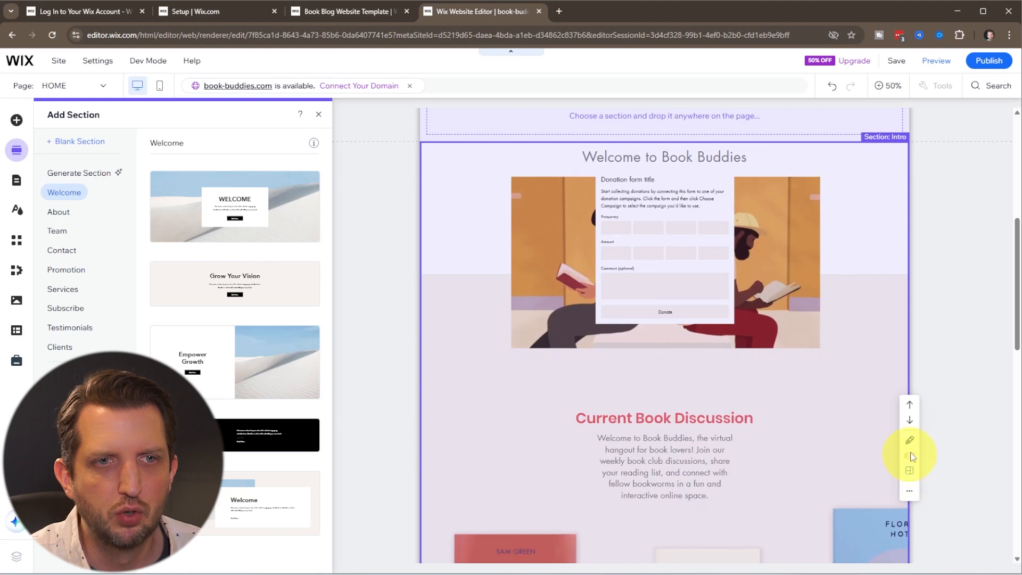
left_click(909, 421)
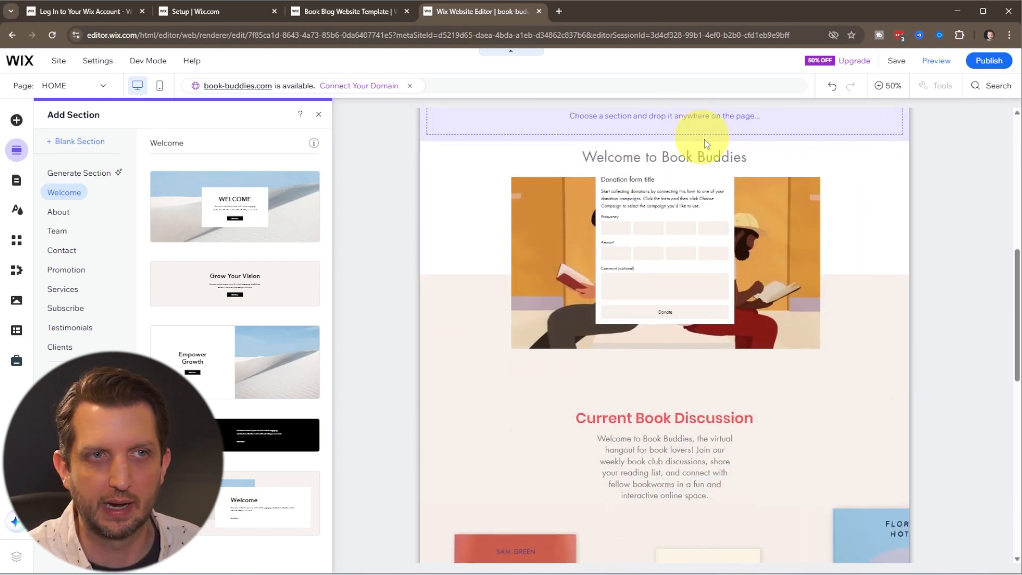
scroll(702, 412, "down", 8)
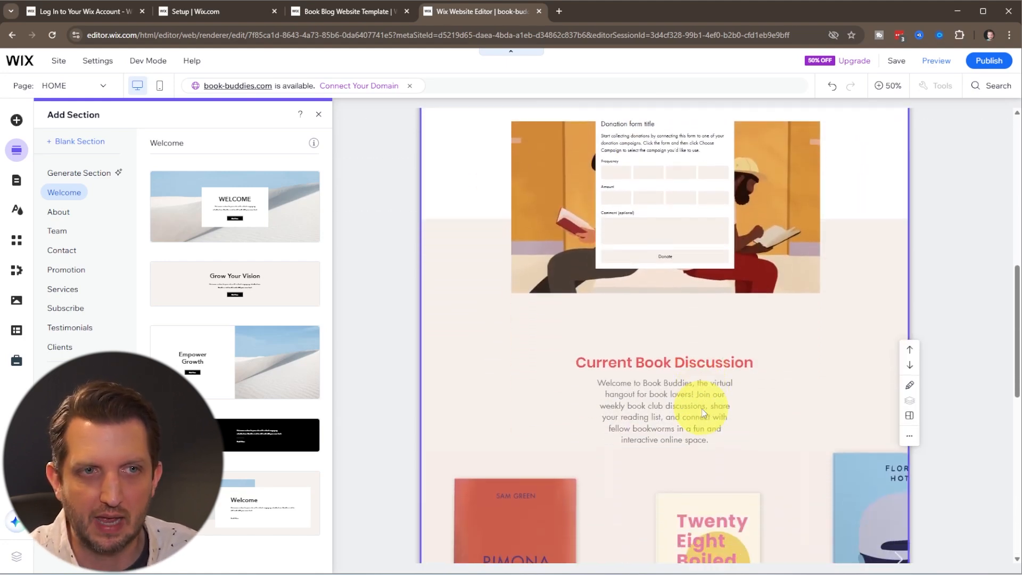
scroll(701, 407, "up", 10)
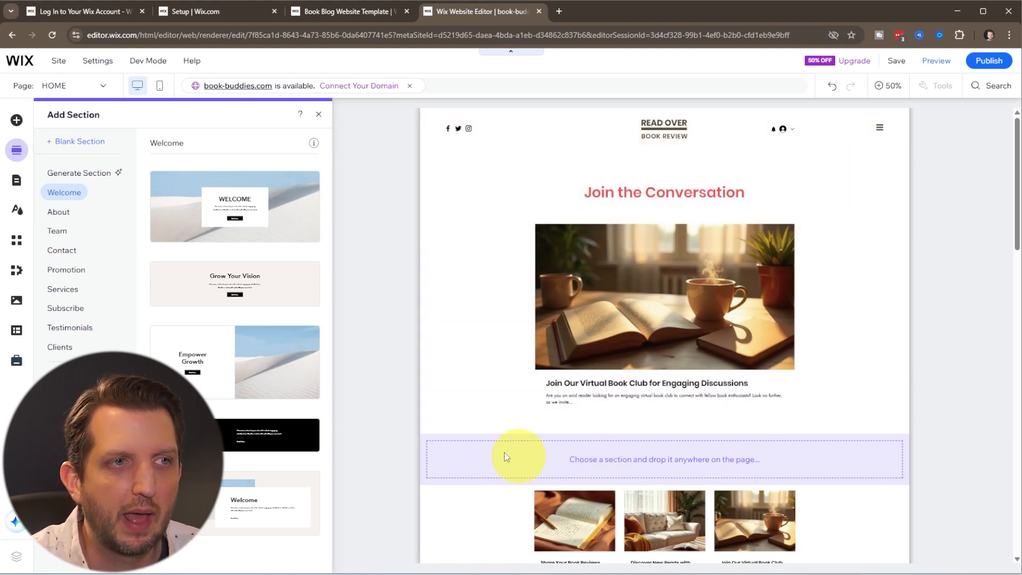
Step: Insert the WELCOME section with the desert background directly below the header, moving it down one position and back up
left_click_drag(213, 205, 618, 198)
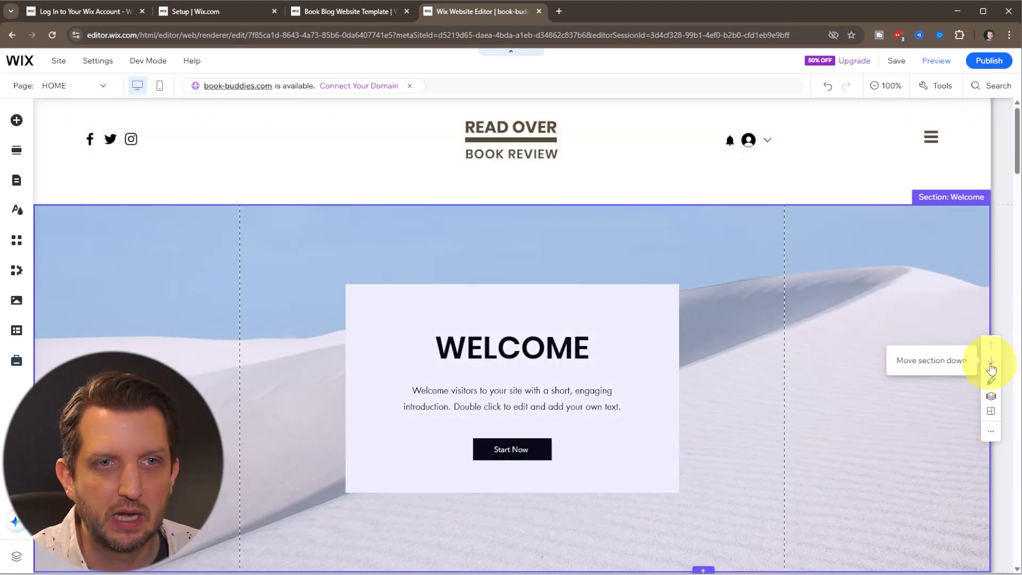
left_click(991, 364)
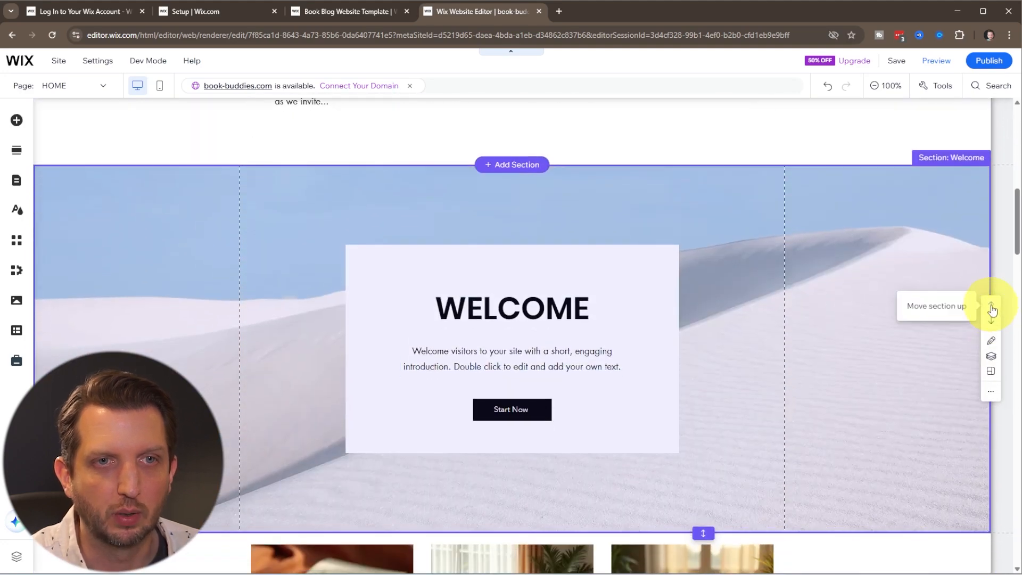
left_click(992, 319)
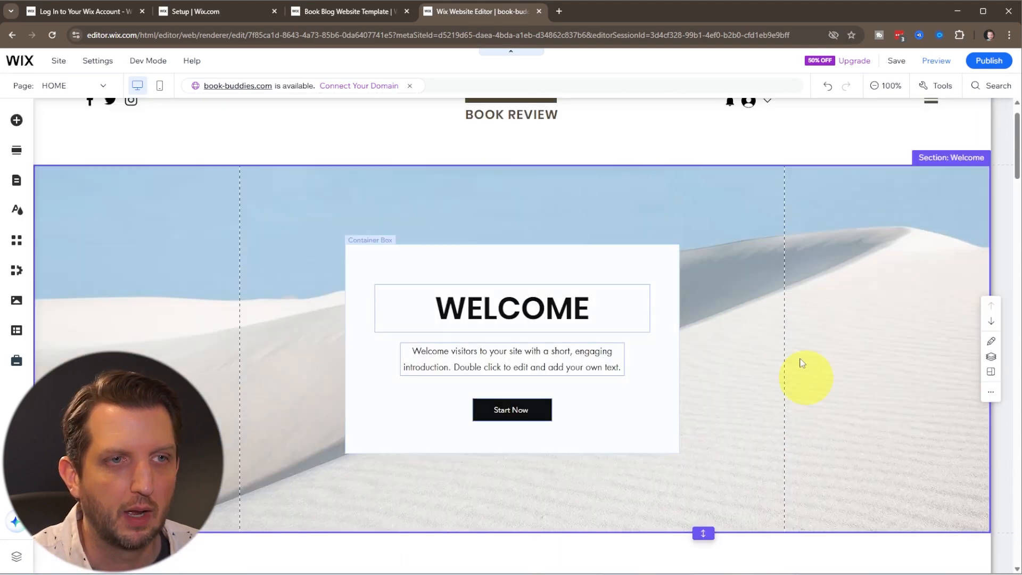
Step: Replace the Welcome section's heading text with "Hello Book Lovers"
scroll(474, 380, "down", 6)
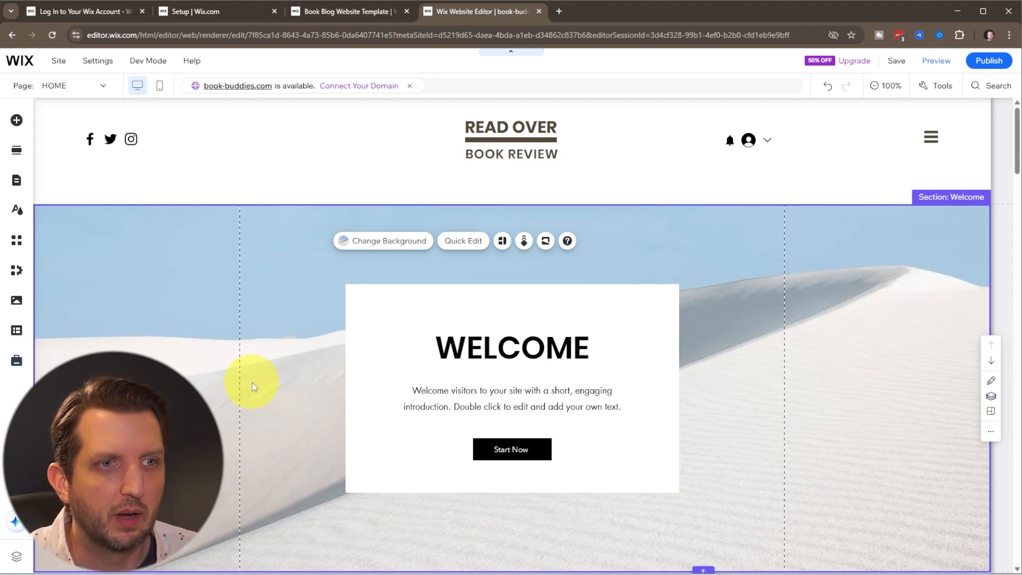
double_click(506, 347)
left_click(587, 339)
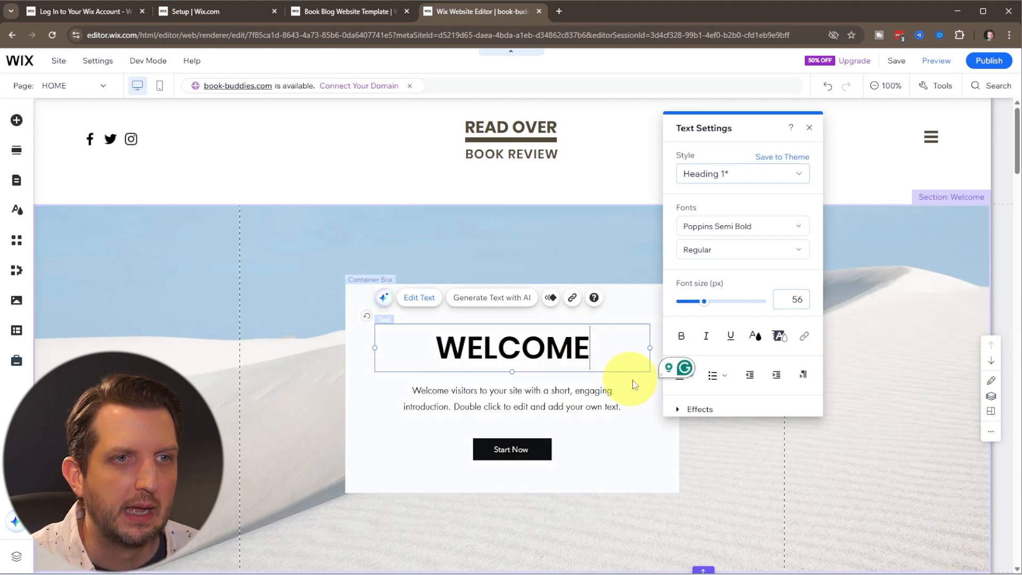
key("BackSpace")
key("BackSpace")
key("BackSpace")
key("BackSpace")
key("BackSpace")
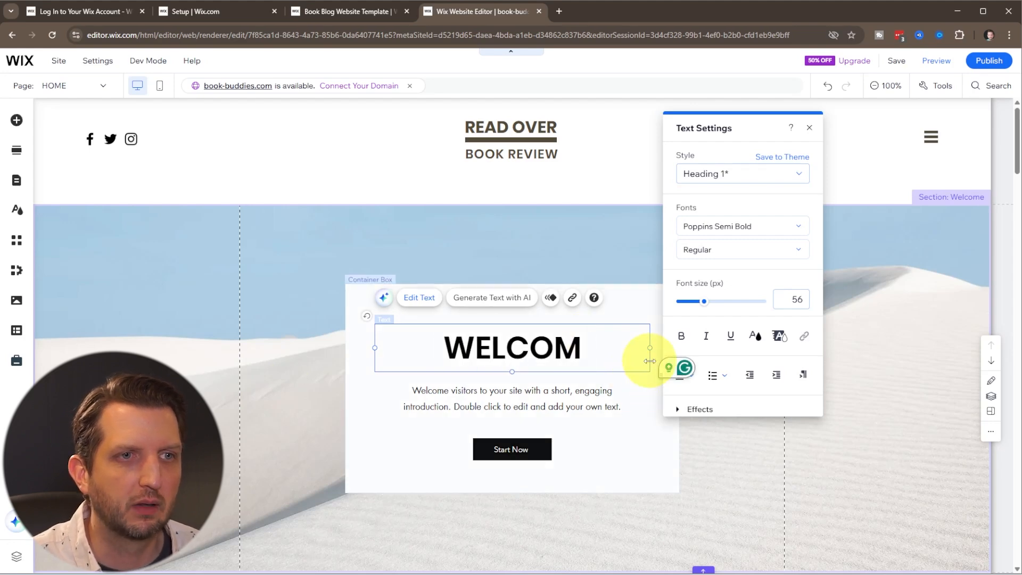
key("BackSpace")
key("BackSpace")
type("Hello Book Lovers")
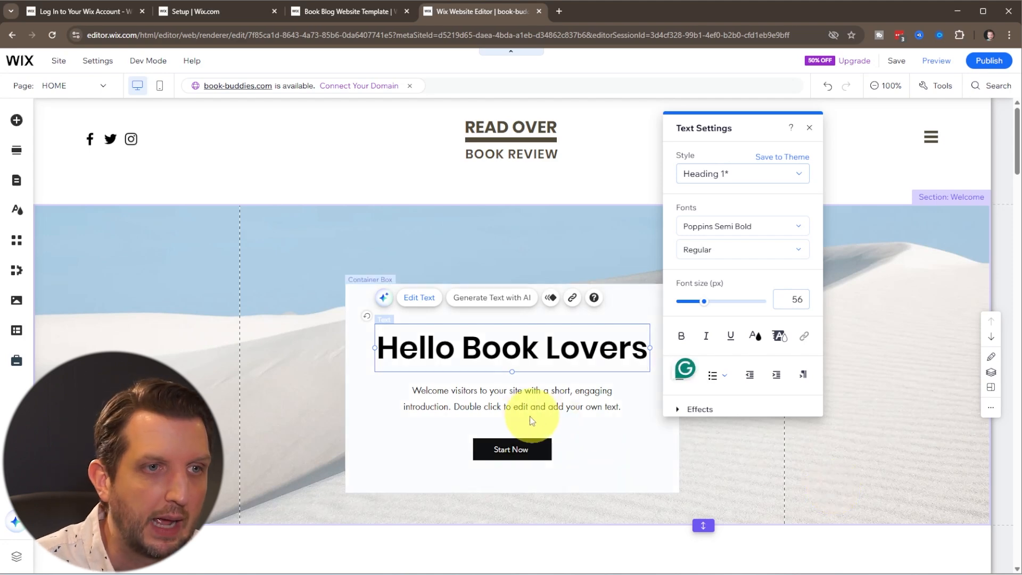
Step: Replace the paragraph under the heading with "Join us as we discuss books we love and recommend new books that you may not have heard of."
left_click(505, 407)
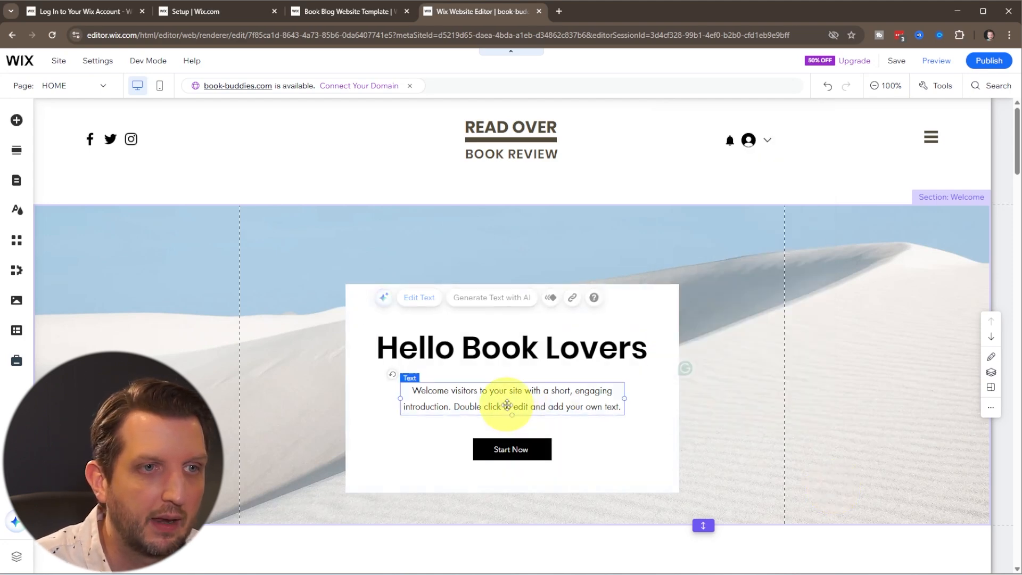
double_click(481, 398)
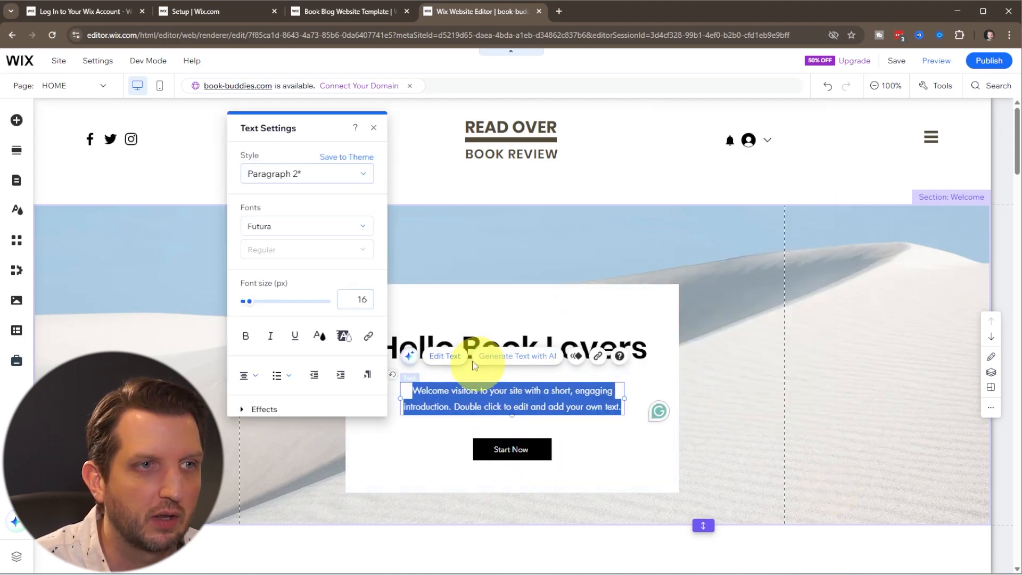
scroll(323, 247, "down", 3)
type("Join us as we discuss books we love and recommend new books that you may not have heard of.")
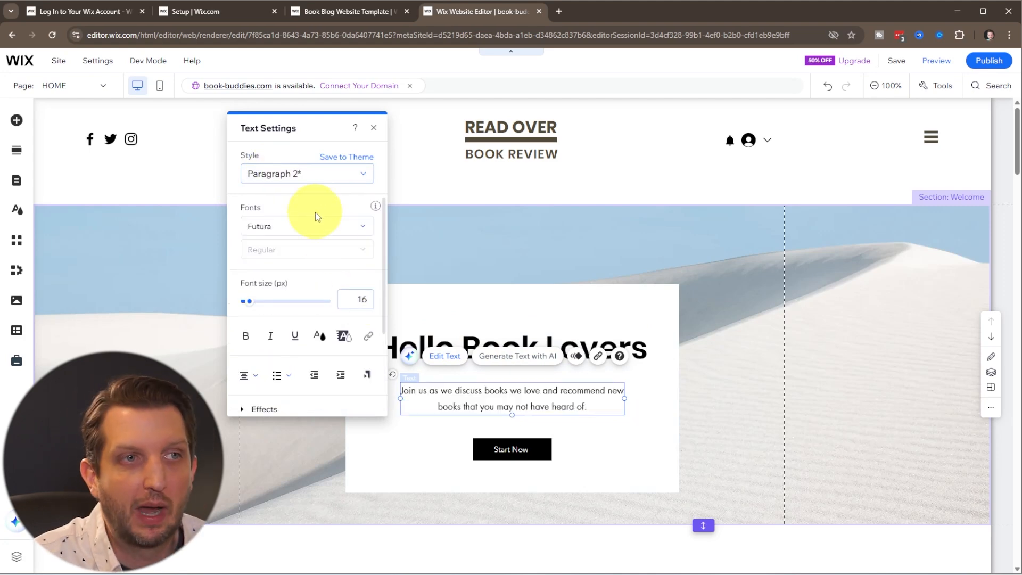
scroll(314, 207, "down", 3)
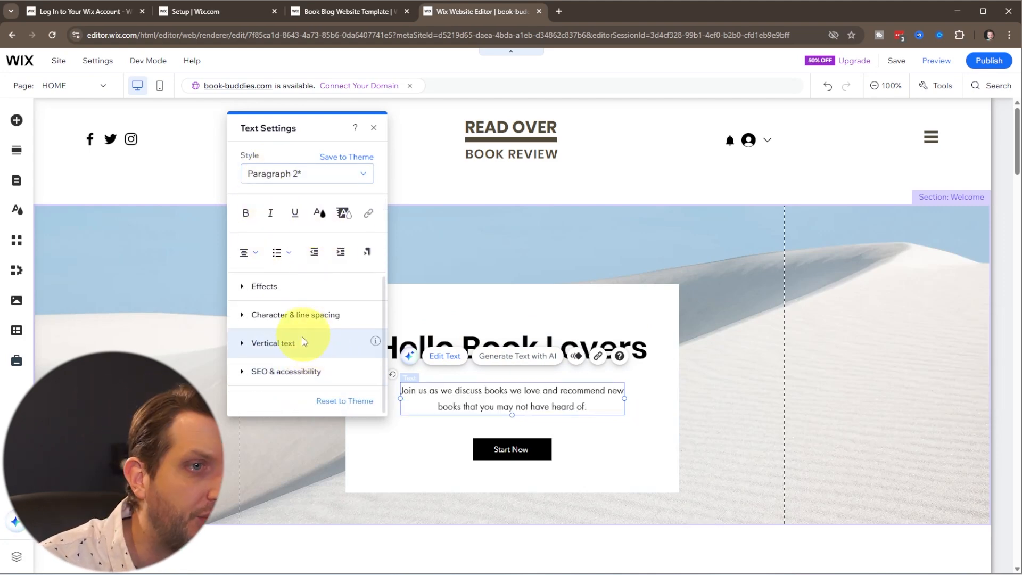
scroll(297, 222, "up", 1)
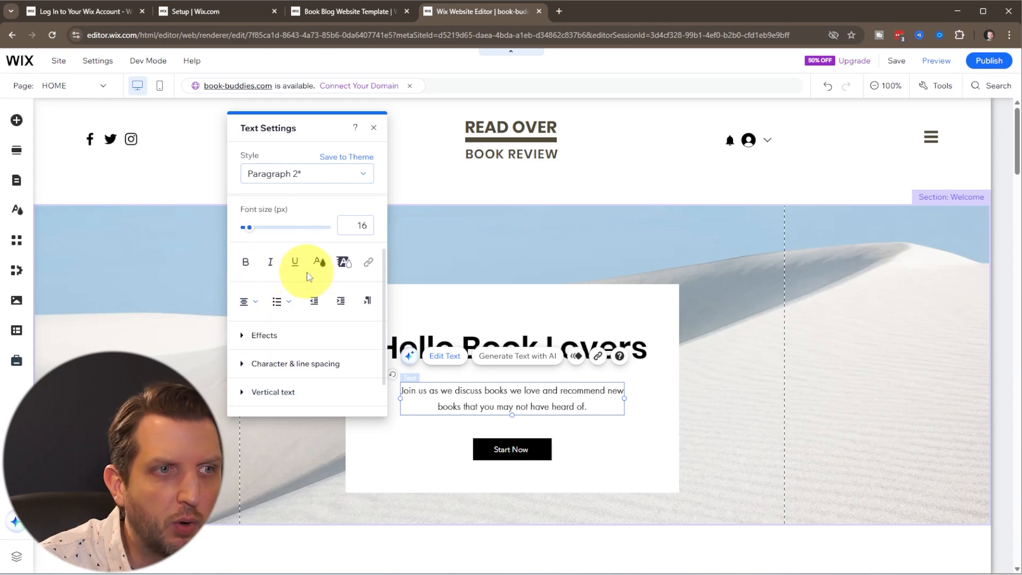
Step: Set the Welcome section's background to the solid beige theme color #F6F0EA
key("Escape")
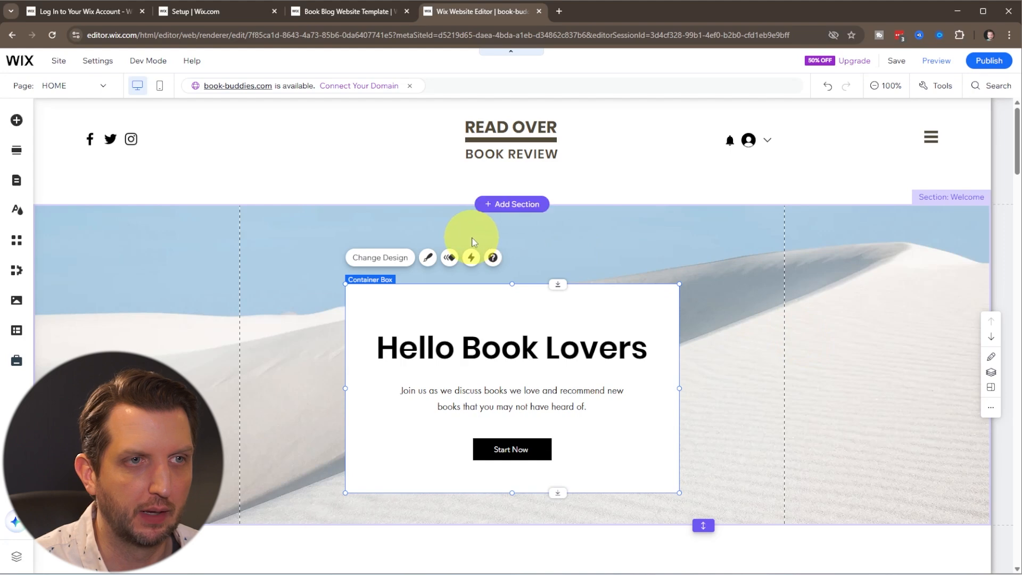
left_click(766, 344)
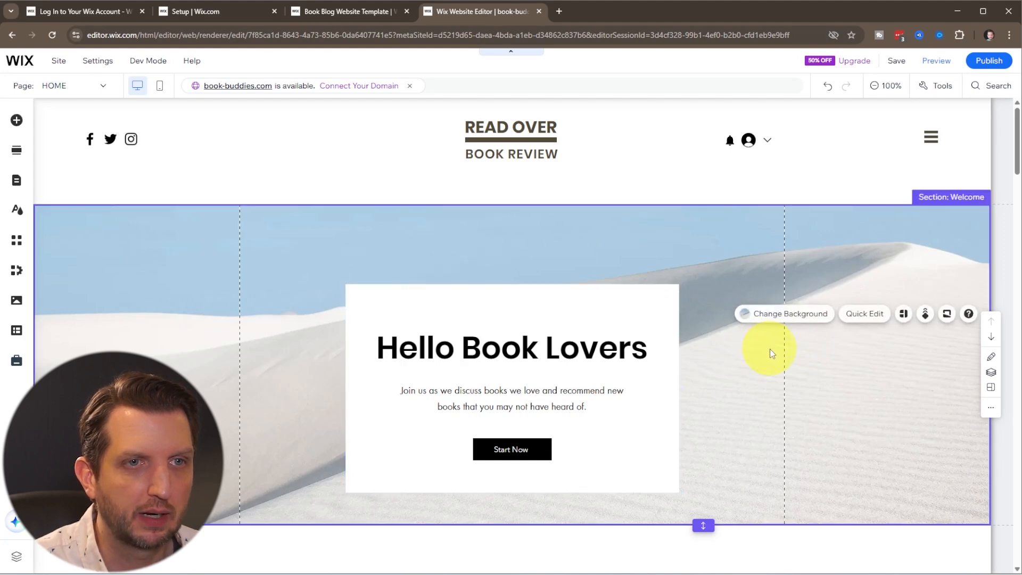
left_click(779, 319)
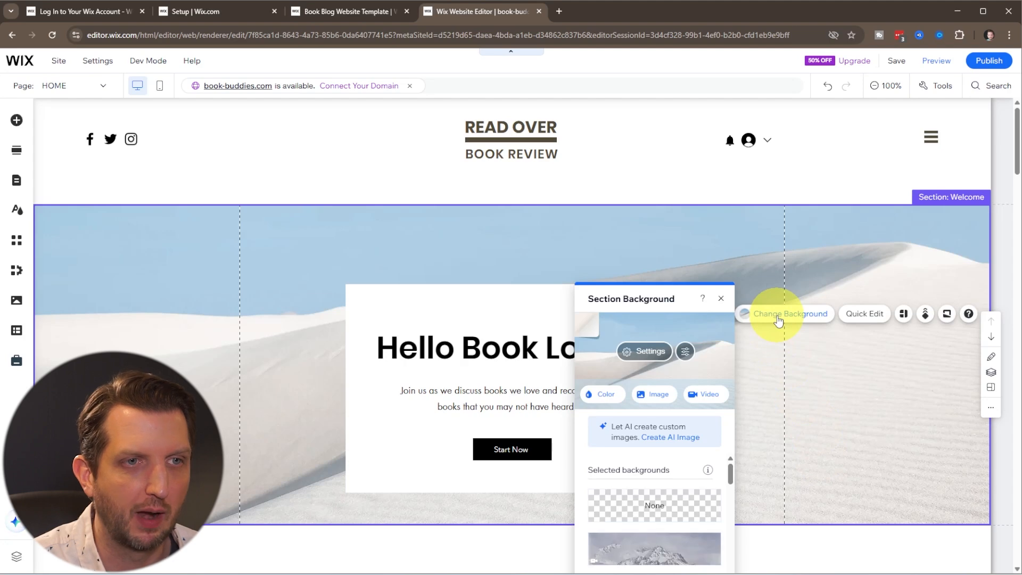
scroll(702, 532, "down", 6)
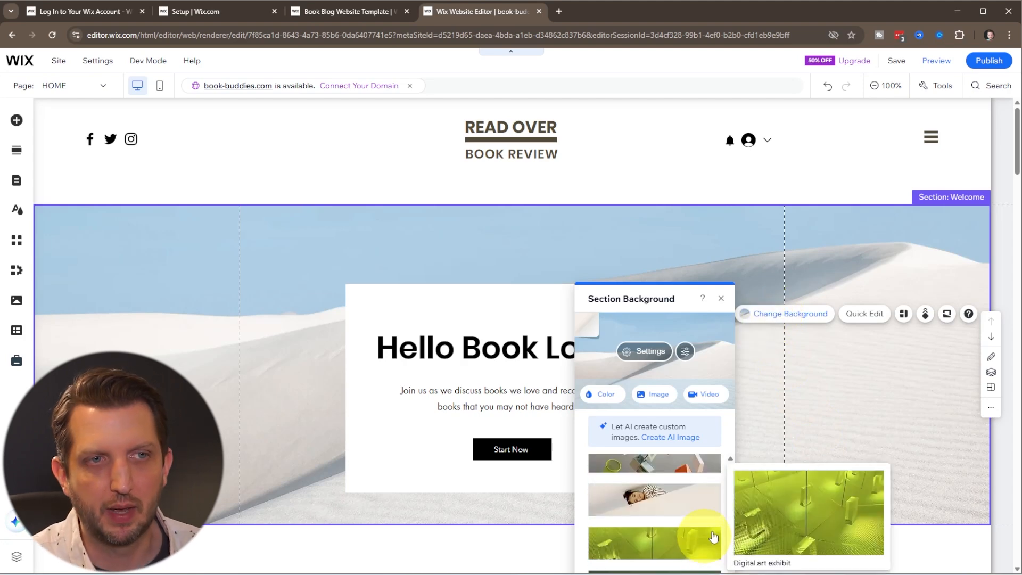
left_click(607, 398)
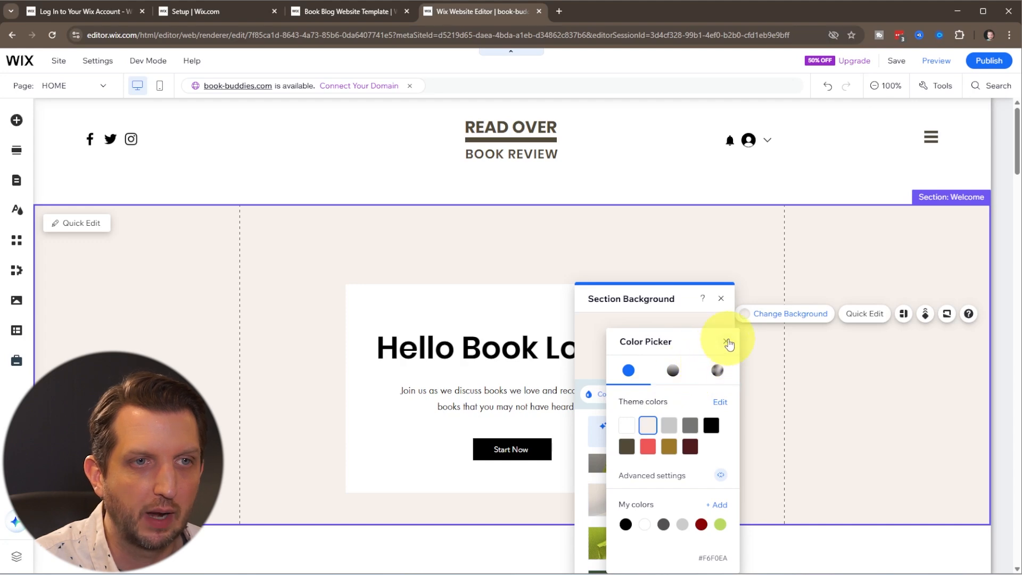
left_click(726, 341)
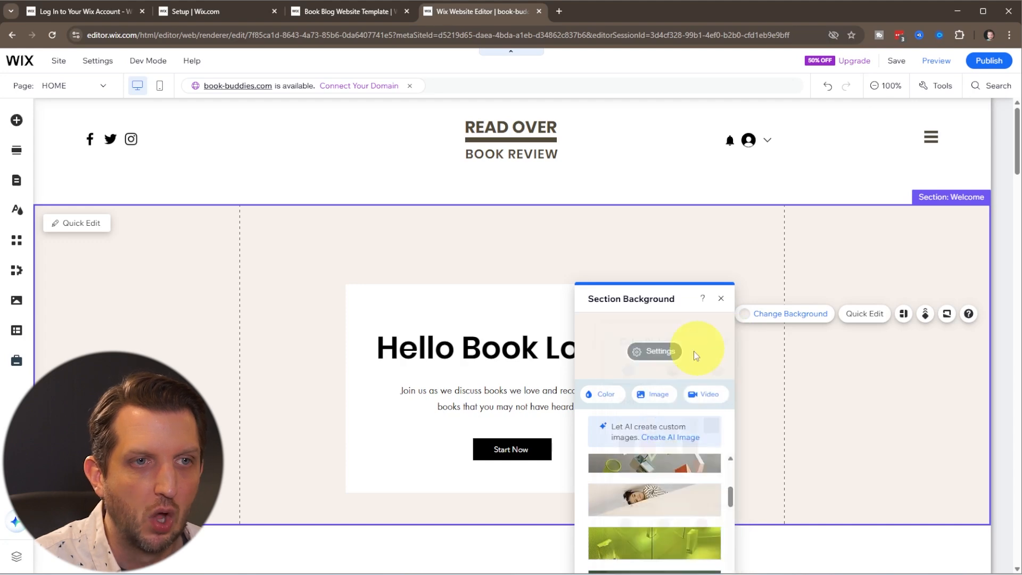
Step: Search the Wix media for "books" and apply the Book Shelf image as the Welcome section's background
left_click(658, 397)
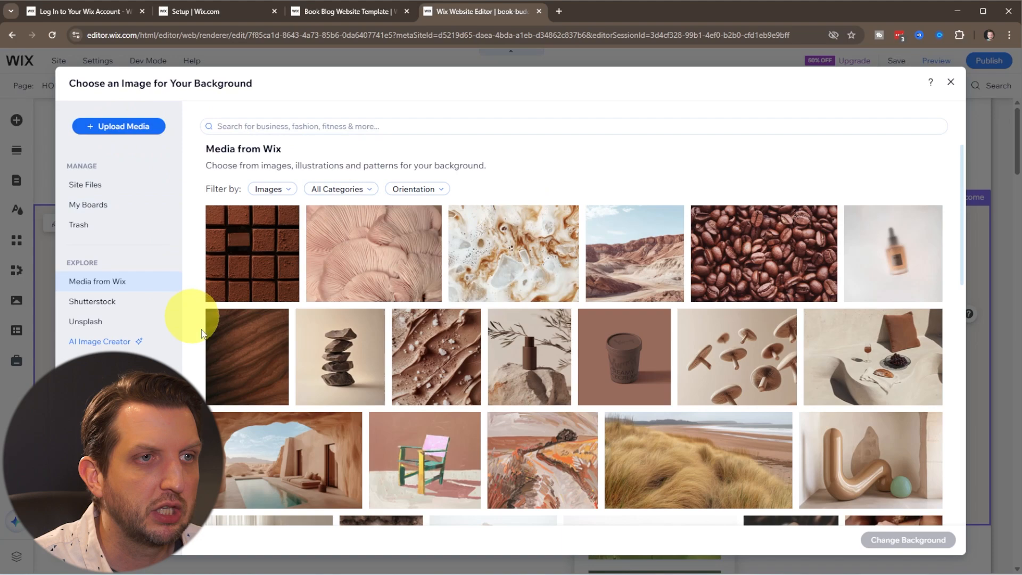
left_click(270, 126)
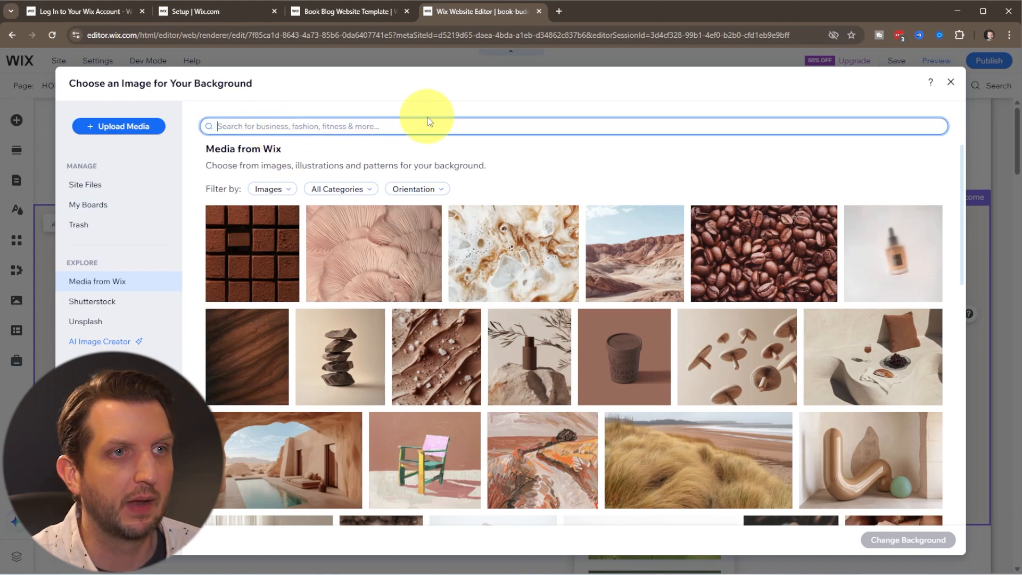
type("books")
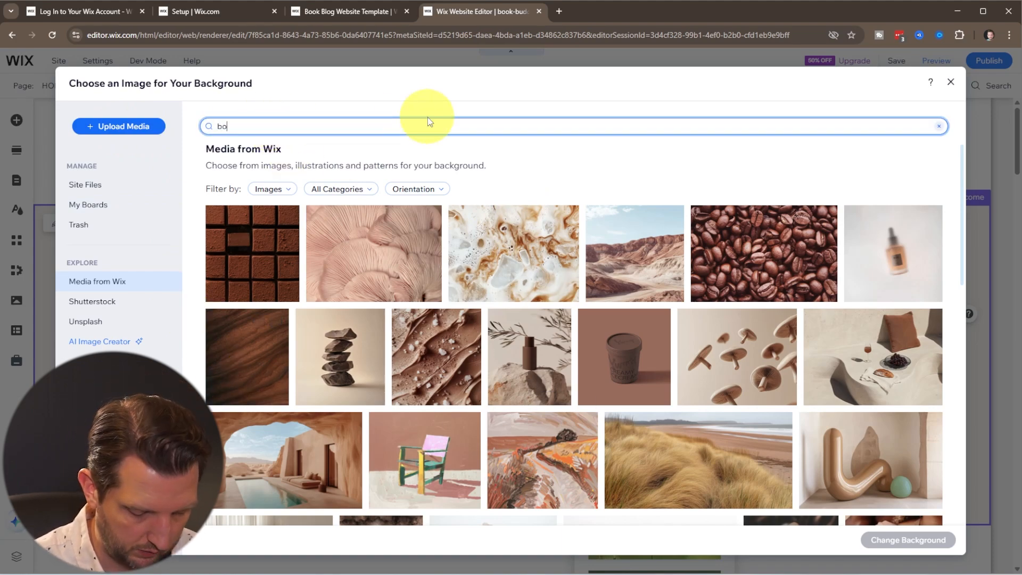
key("Return")
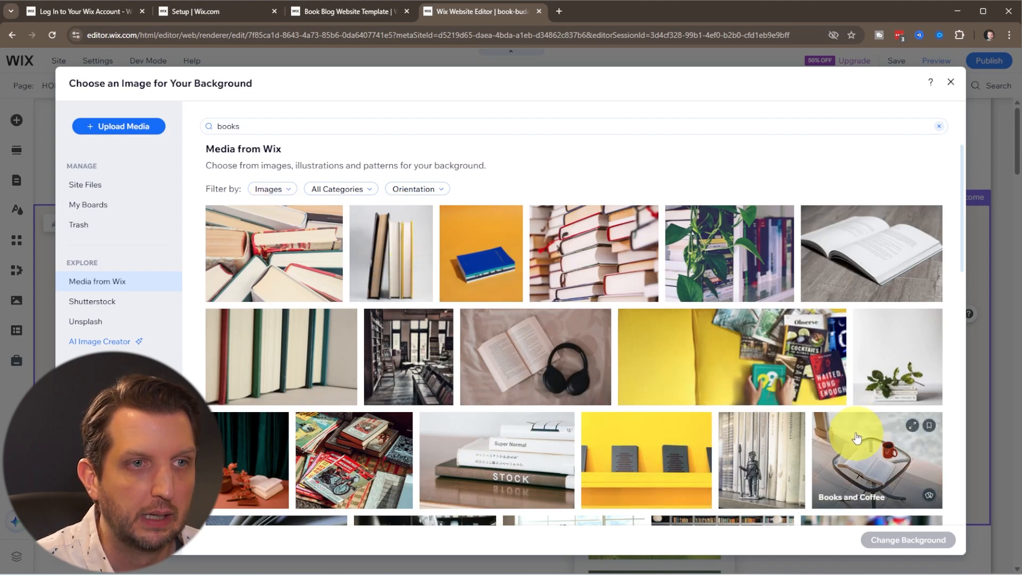
scroll(298, 367, "down", 3)
scroll(408, 479, "down", 3)
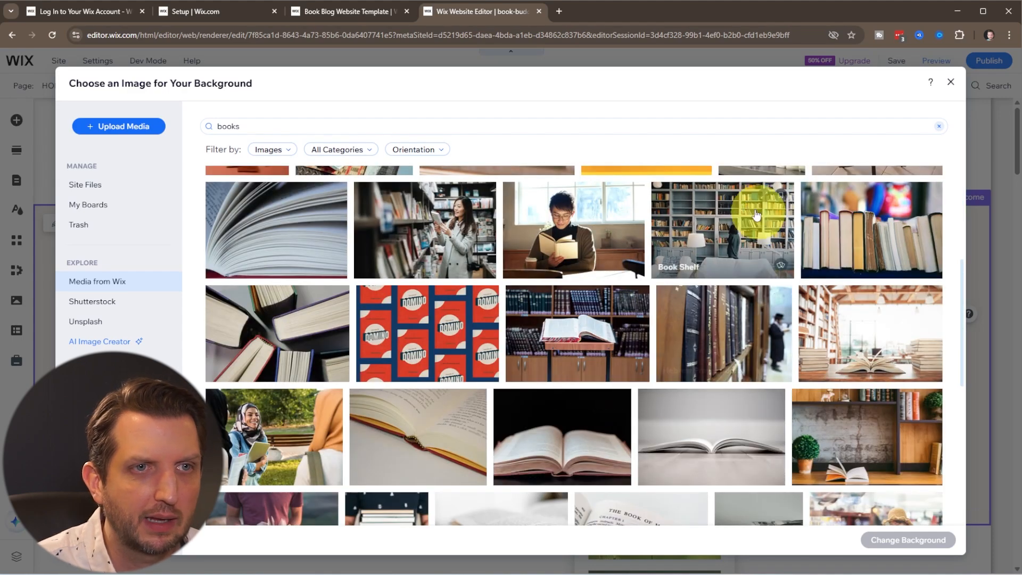
left_click(735, 218)
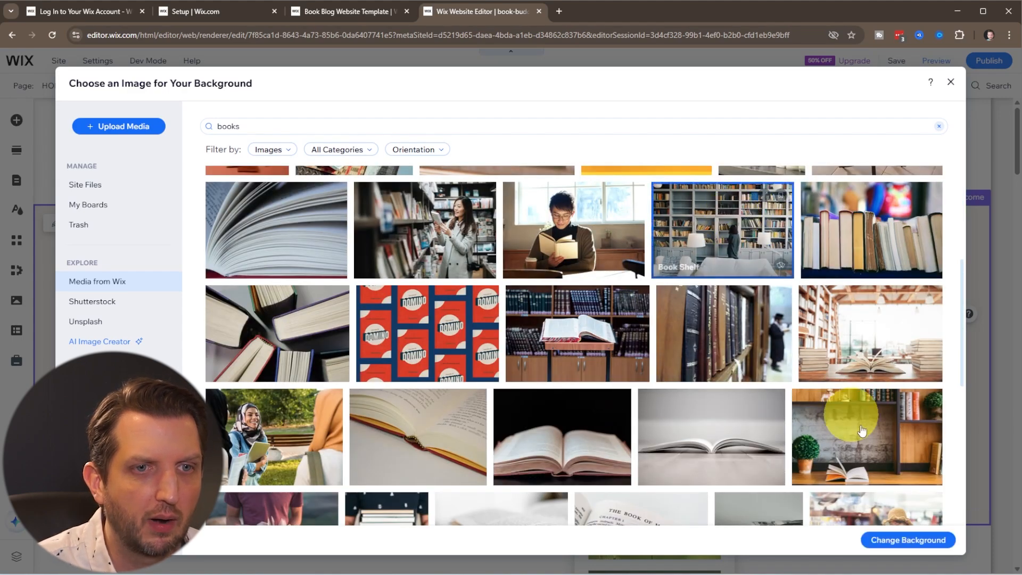
left_click(894, 541)
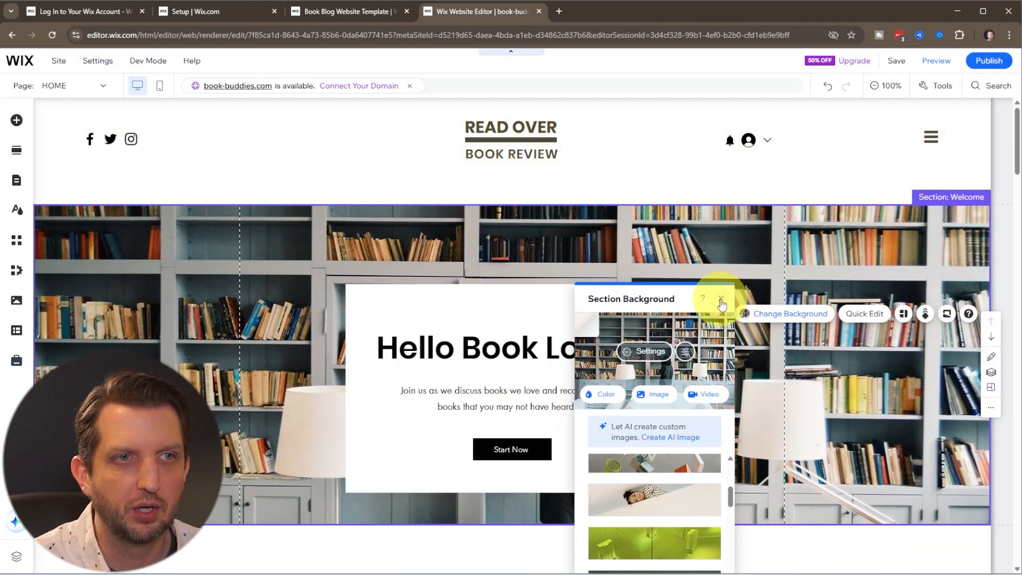
left_click(721, 299)
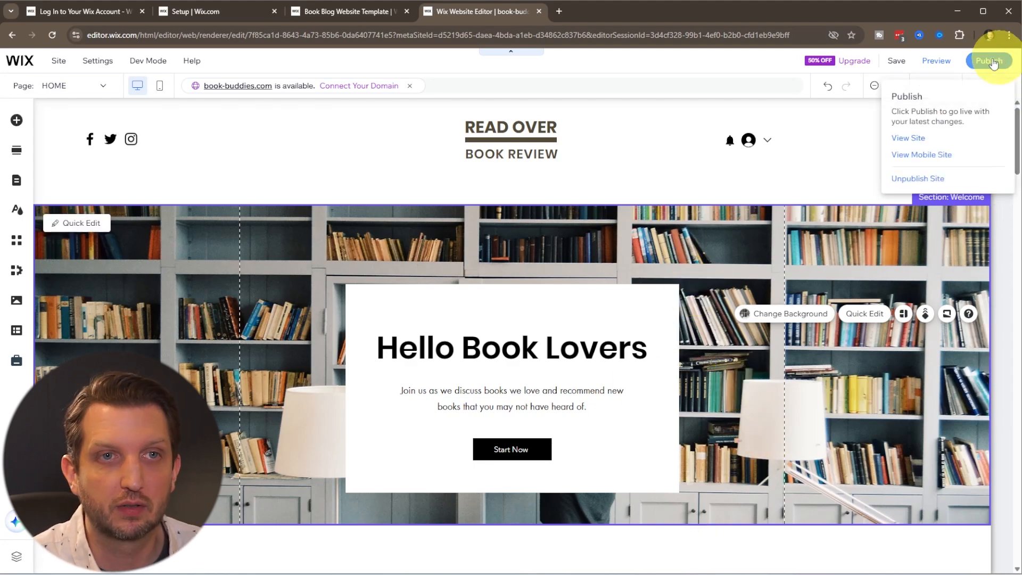
Step: Preview the Home page in desktop and mobile view, checking the Welcome section and the sections below it
left_click(938, 62)
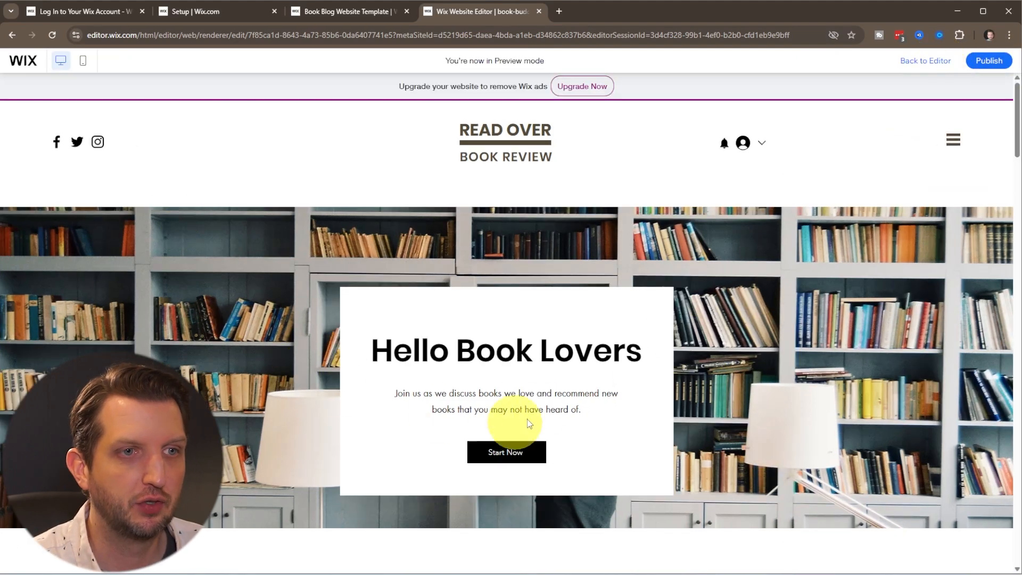
scroll(559, 423, "down", 5)
scroll(685, 336, "up", 4)
scroll(684, 335, "down", 9)
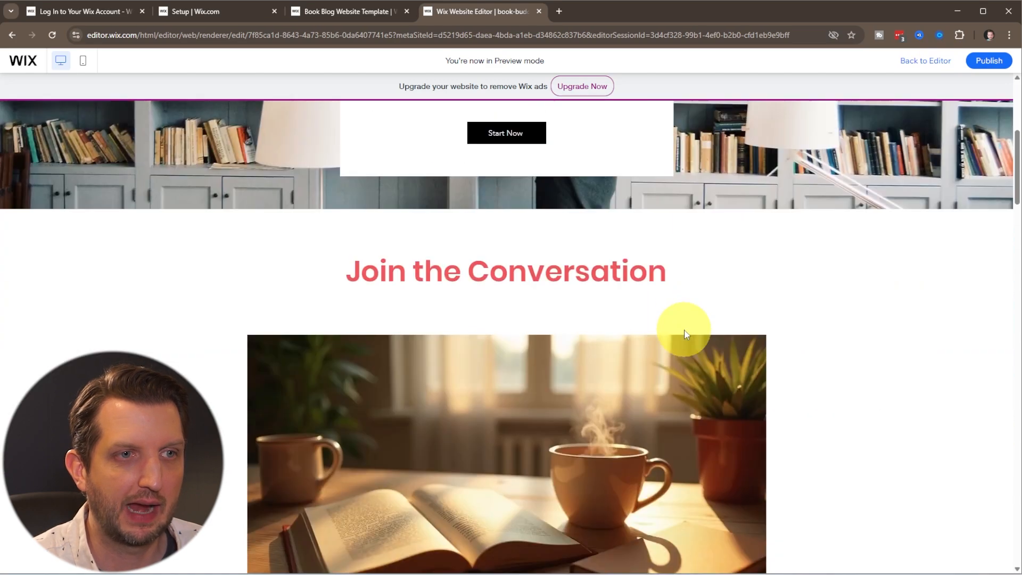
scroll(685, 336, "down", 12)
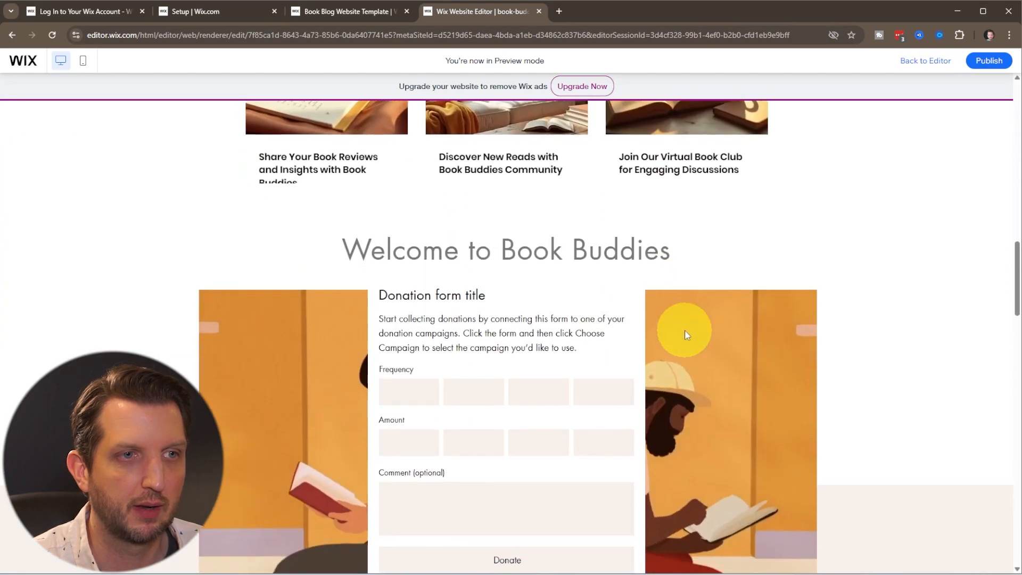
scroll(677, 344, "up", 14)
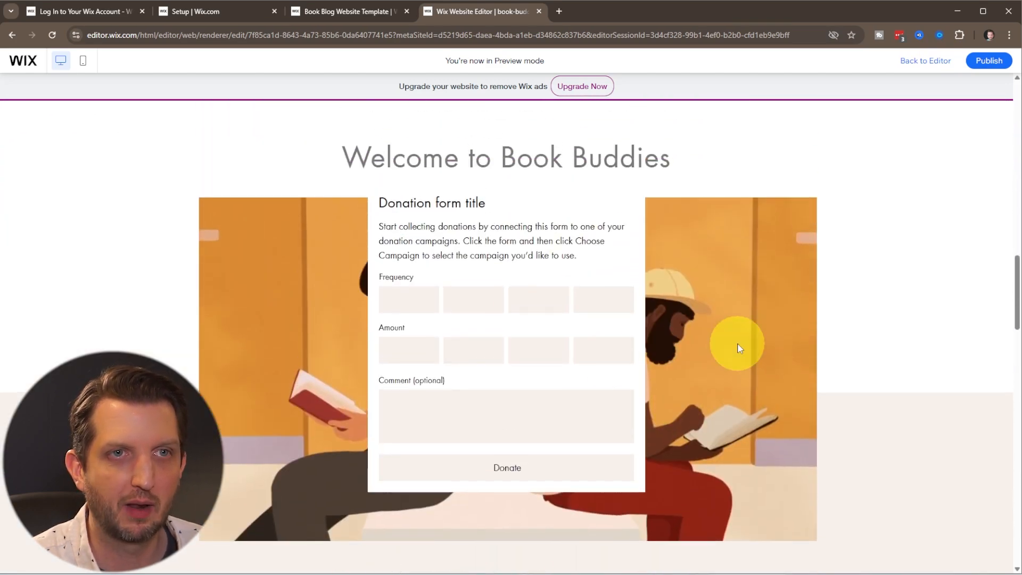
scroll(750, 318, "up", 5)
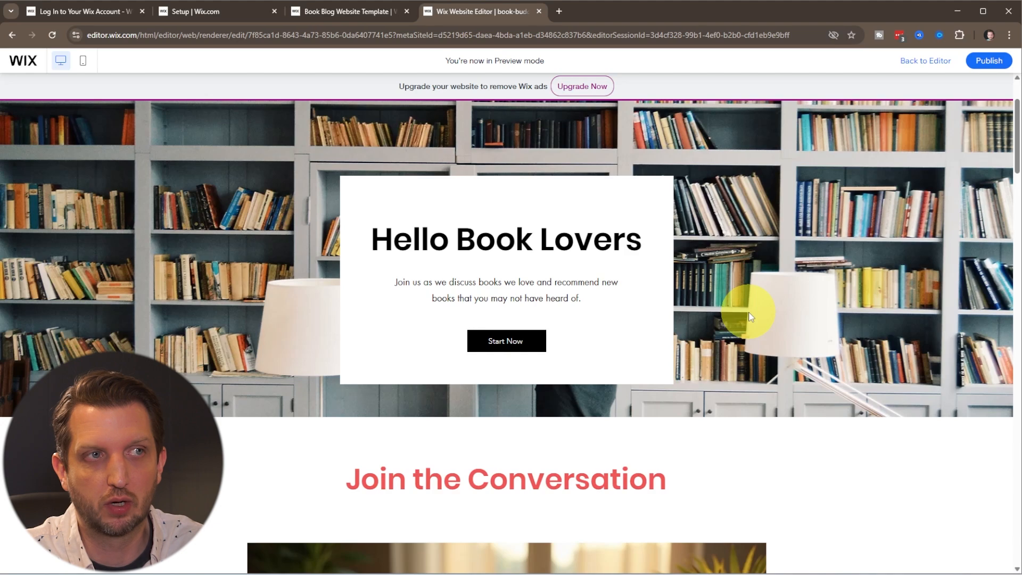
scroll(749, 316, "up", 2)
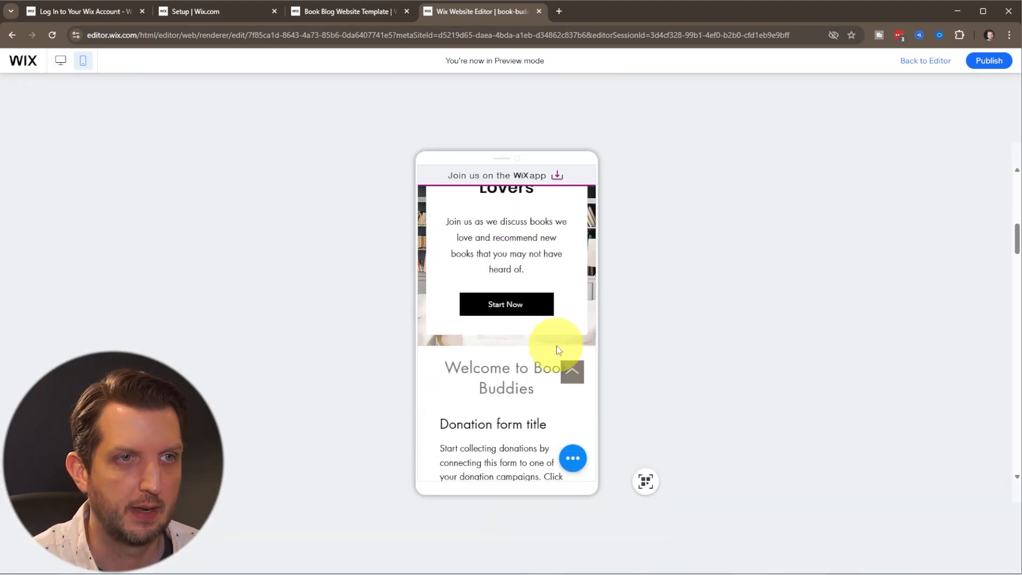
scroll(557, 349, "up", 3)
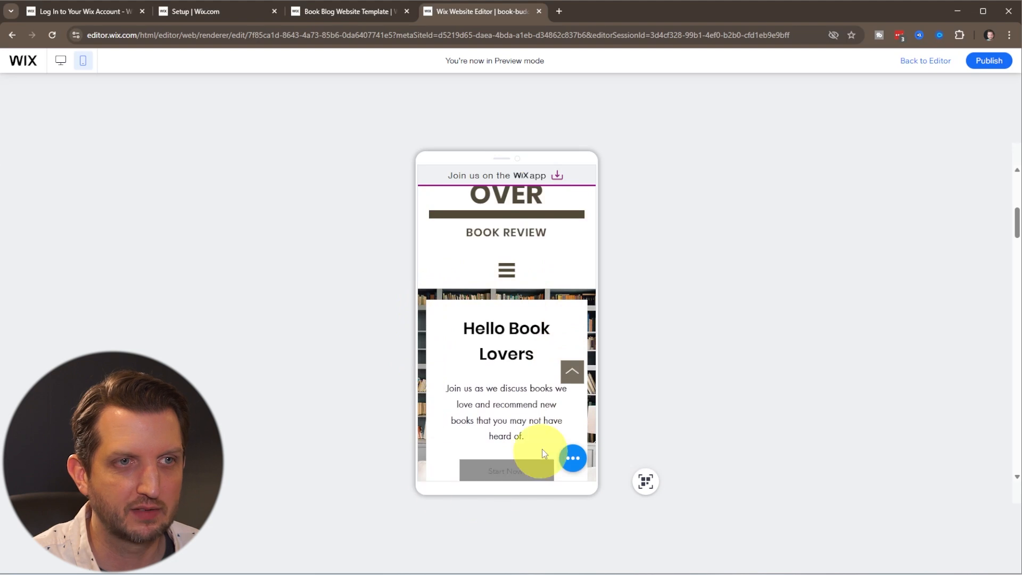
scroll(531, 442, "down", 1)
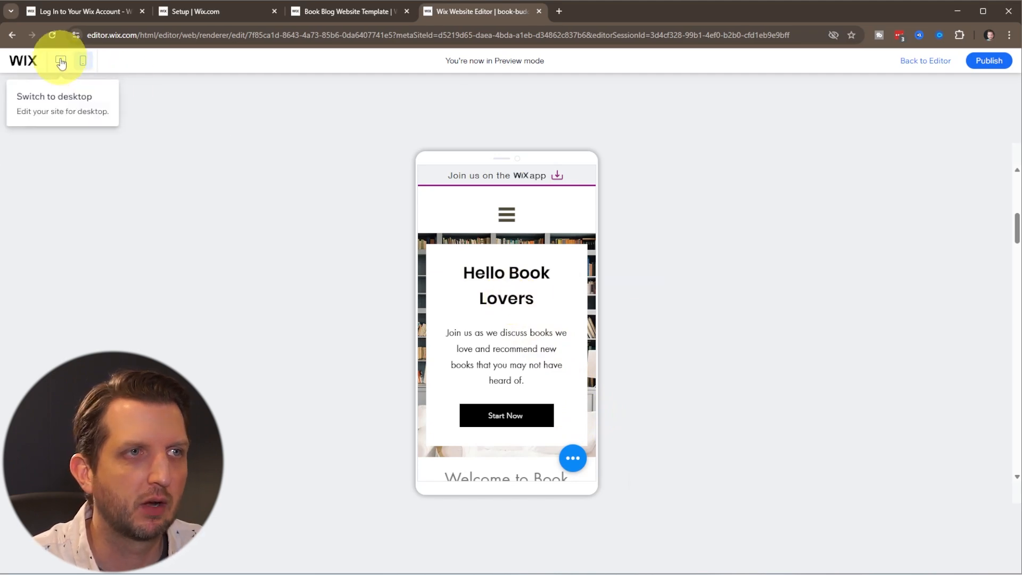
left_click(61, 62)
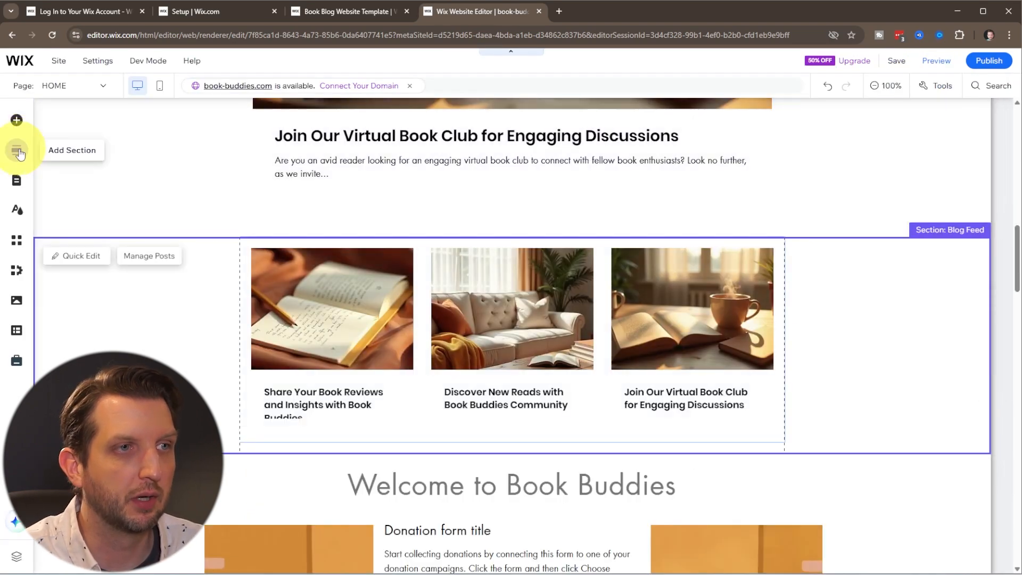
Step: Insert the three-member "Meet the Team" section below the Welcome section and move it down one position
left_click(18, 151)
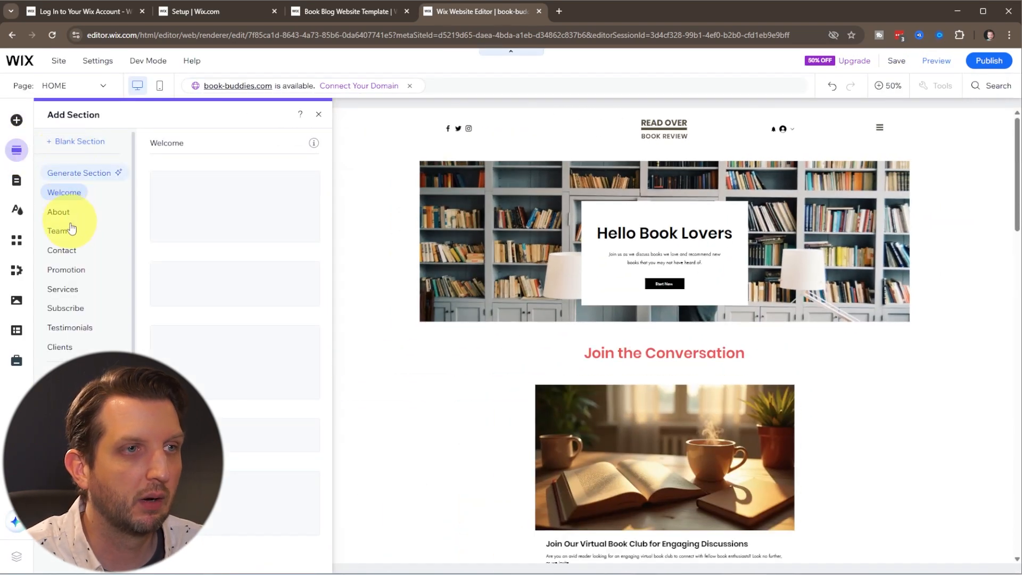
left_click(58, 229)
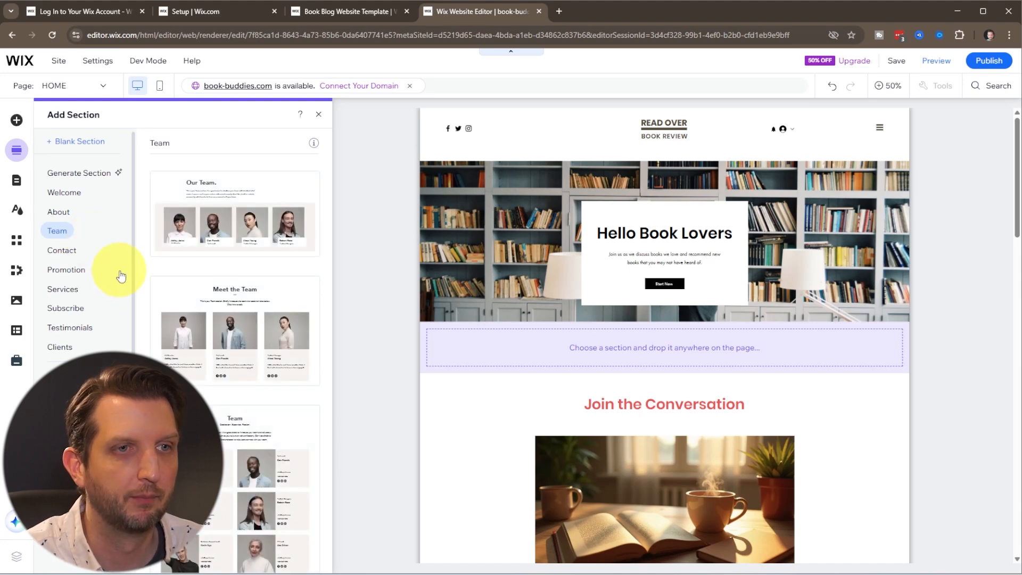
left_click_drag(217, 274, 538, 355)
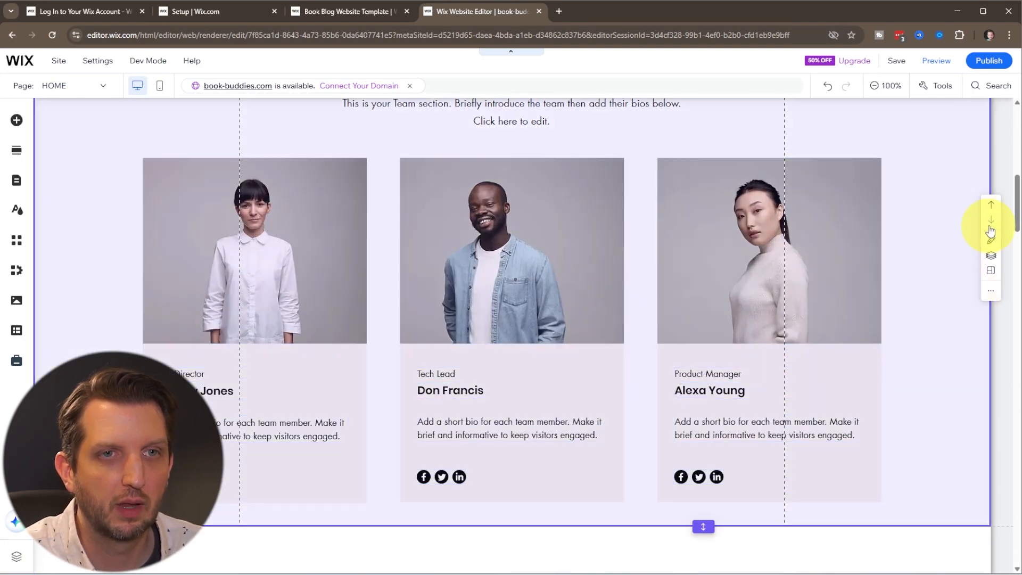
left_click(991, 224)
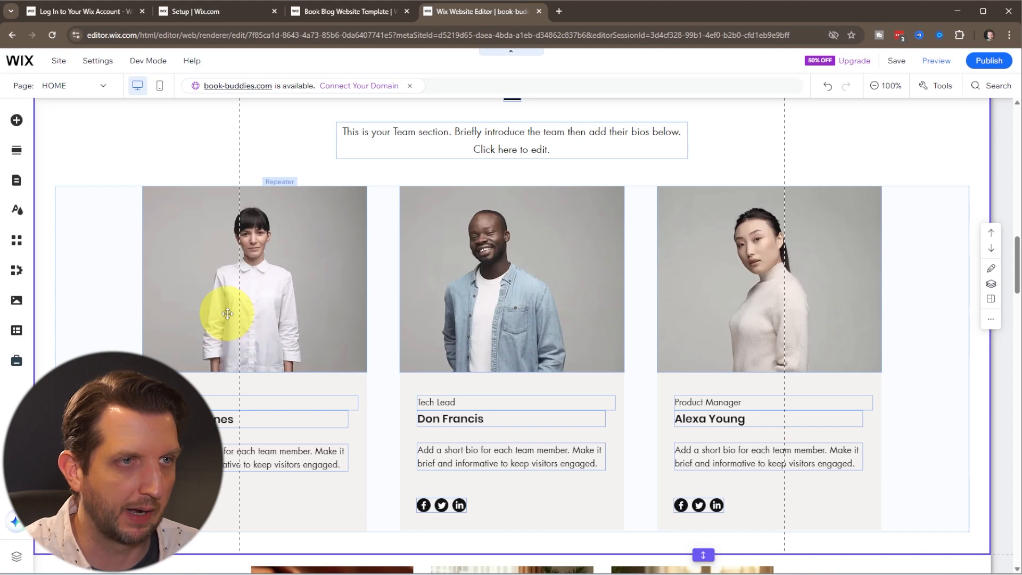
Step: Select the first team member's photo inside the repeater and open the image chooser for replacing it
left_click(229, 318)
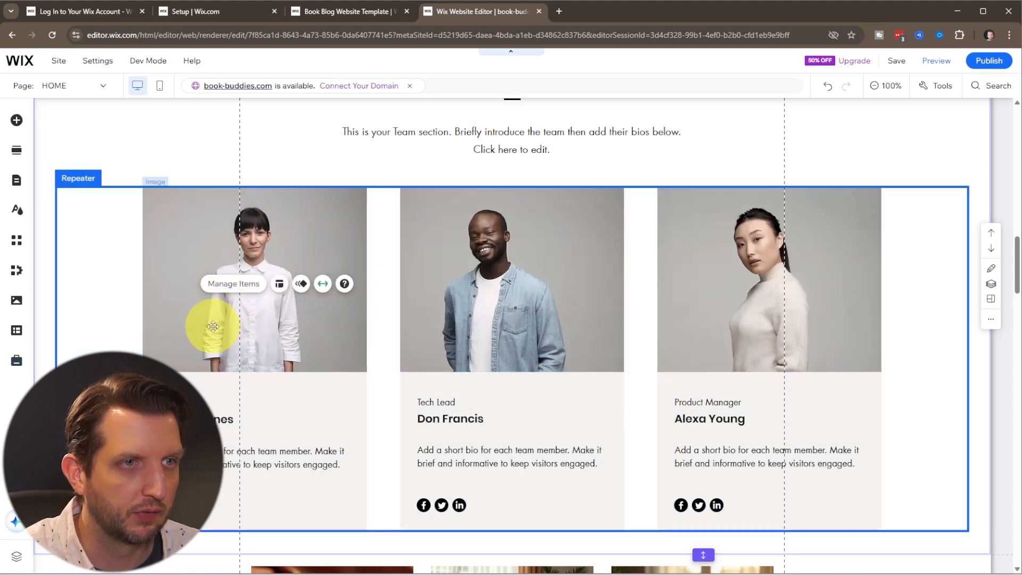
left_click(230, 320)
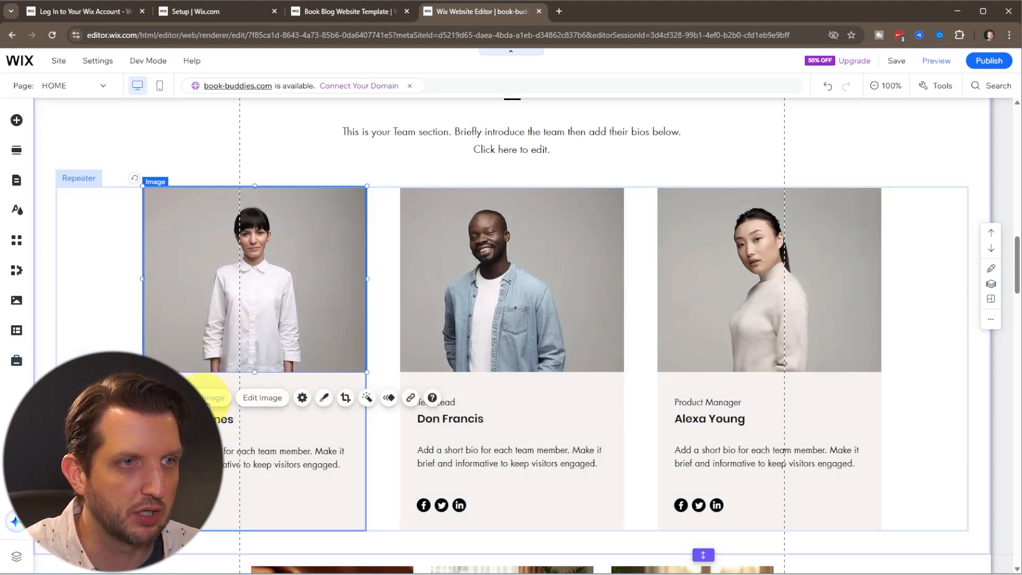
left_click(206, 398)
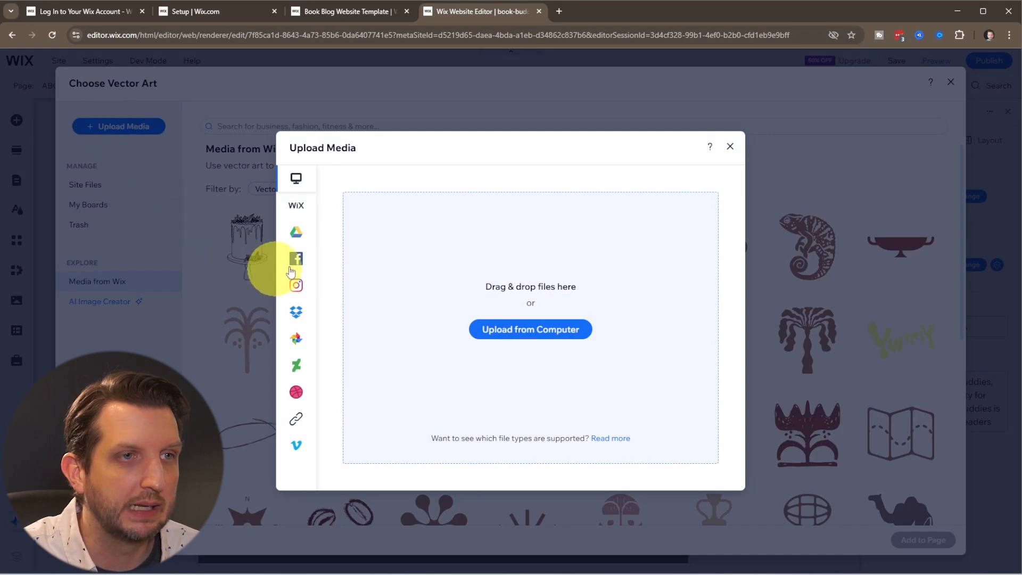
Step: Upload the photo DSC01895.JPG from the computer to the site files
left_click(531, 328)
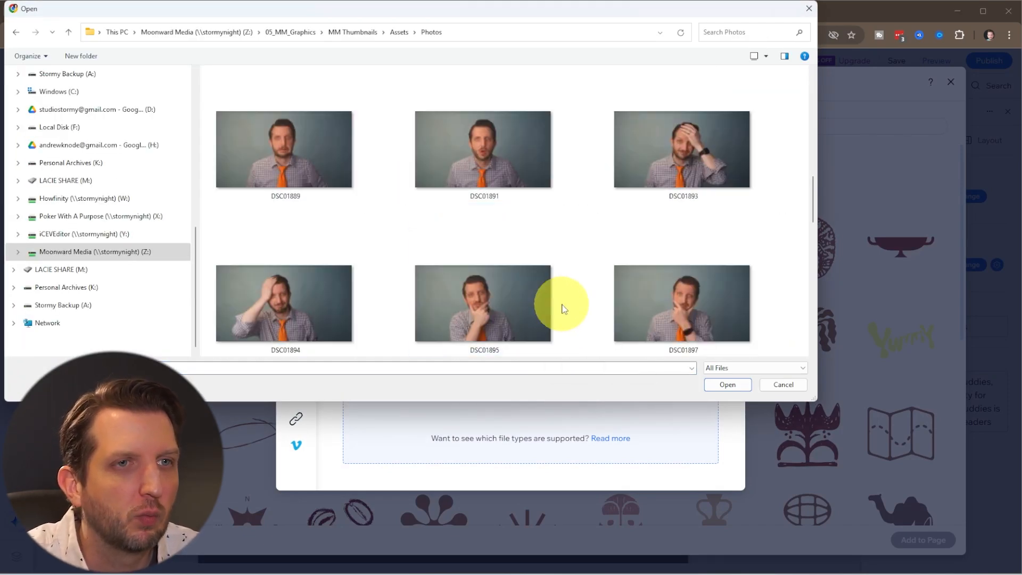
left_click(480, 311)
left_click(727, 385)
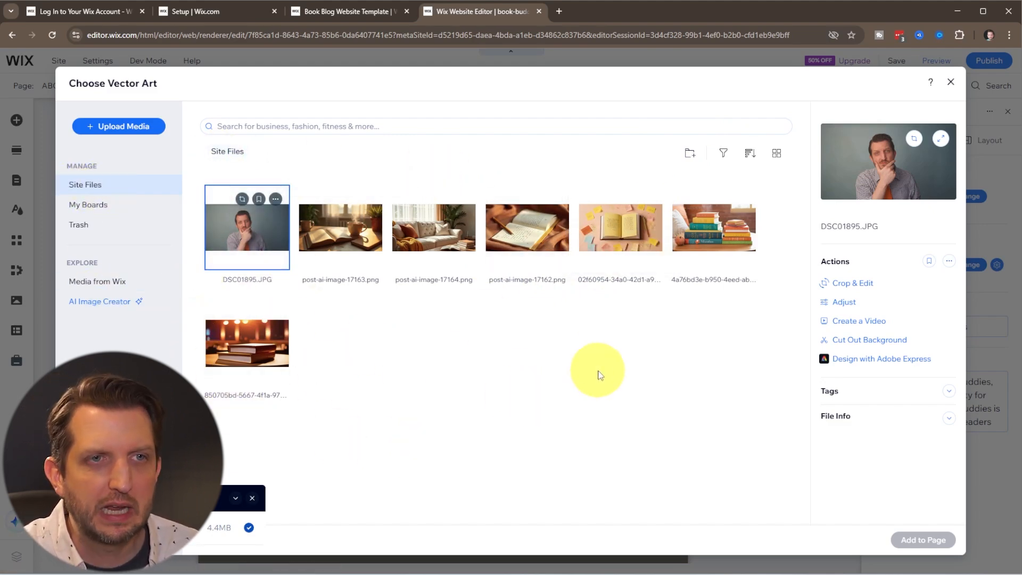
Step: Create a "My photos" folder in the site files, move DSC01895.JPG into it and open the folder
left_click(690, 156)
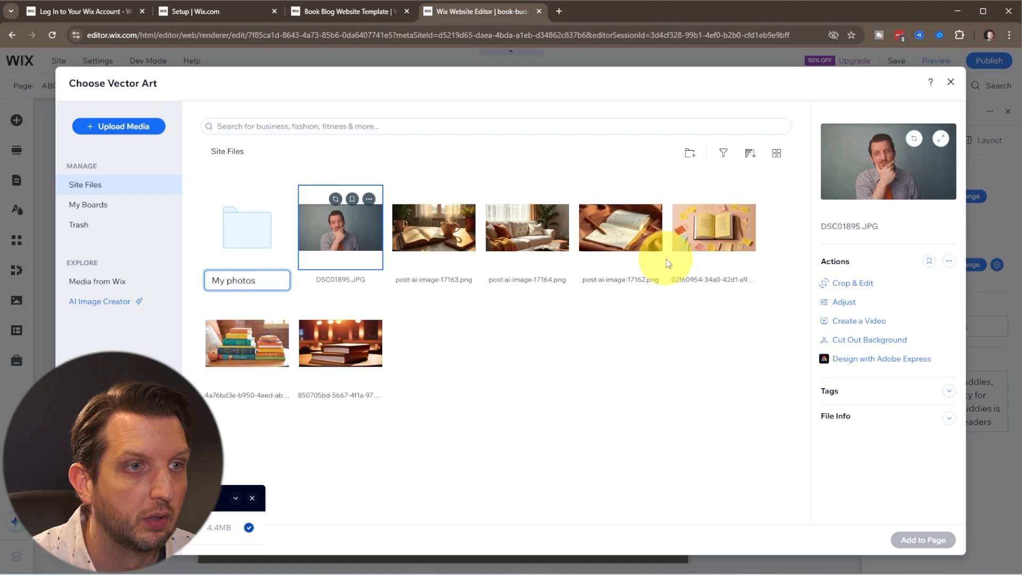
key("Return")
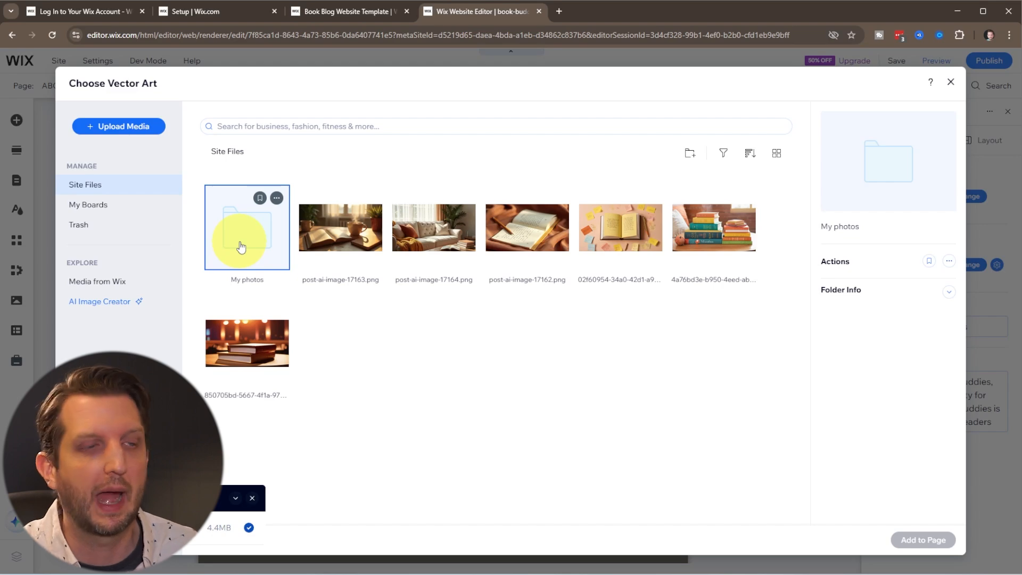
double_click(241, 246)
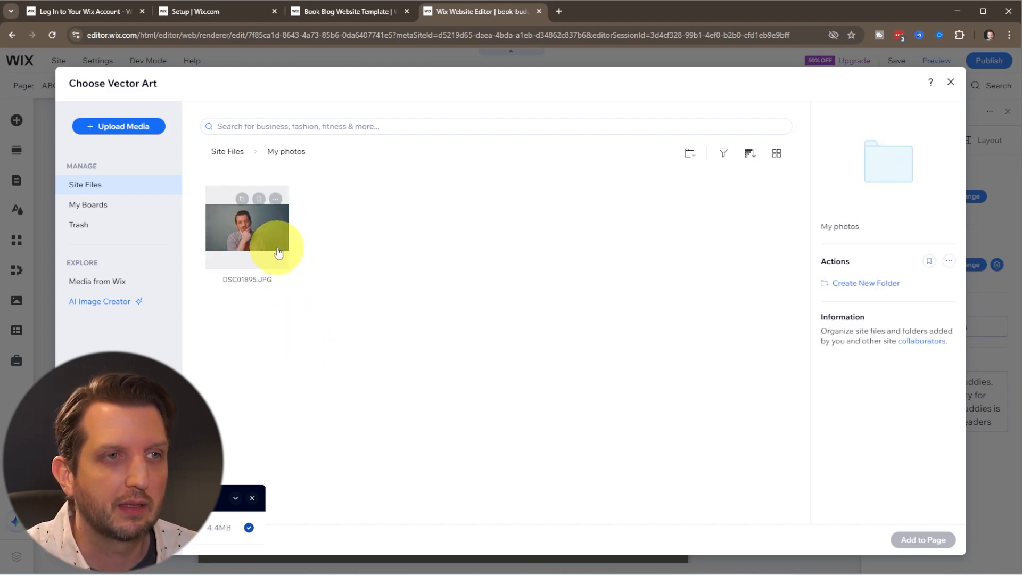
Step: Crop both sides of the photo DSC01895.JPG to 1822 by 1688 px and save the edited copy
left_click(253, 239)
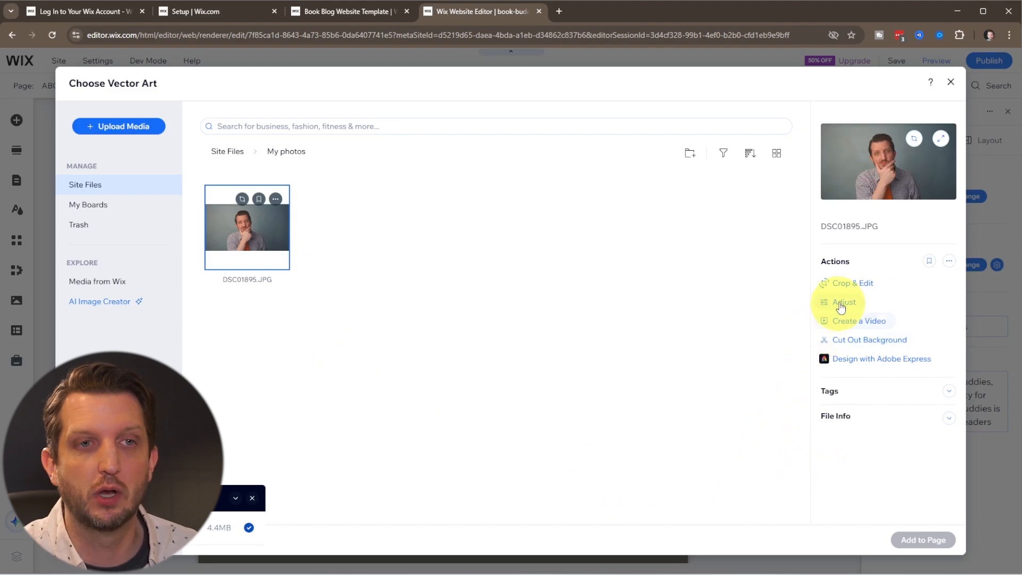
left_click(848, 288)
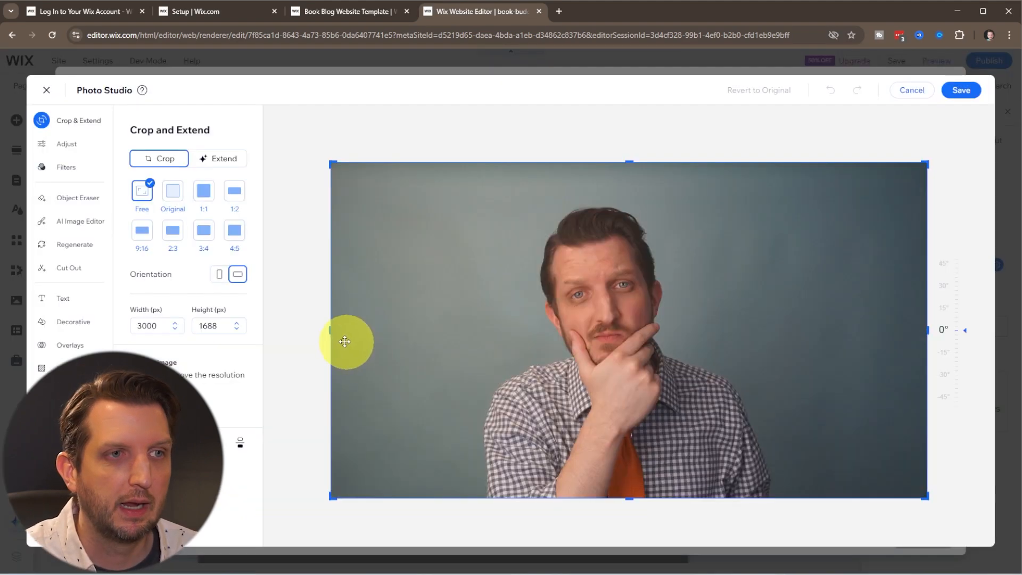
left_click_drag(332, 333, 447, 336)
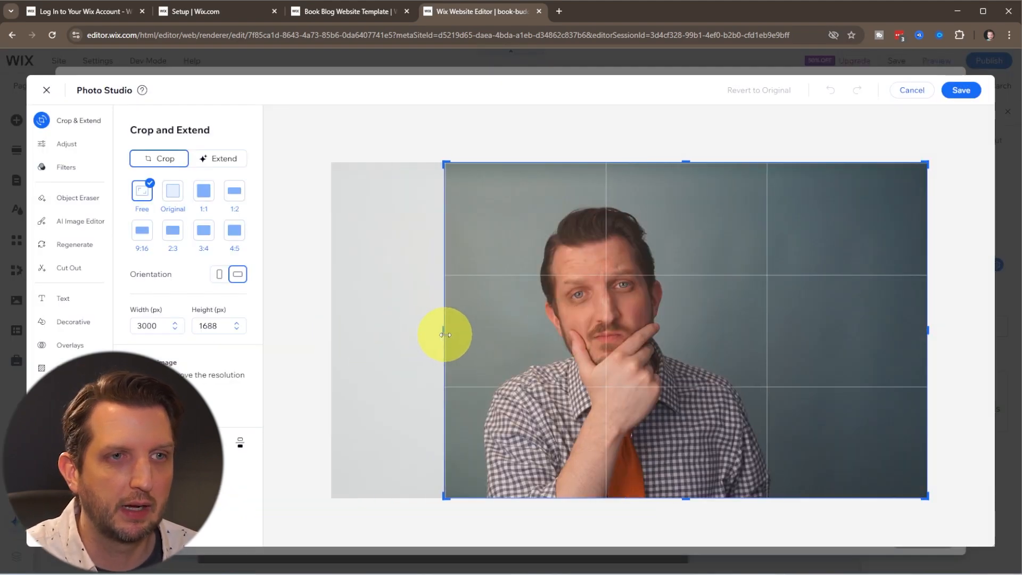
left_click_drag(913, 327, 772, 330)
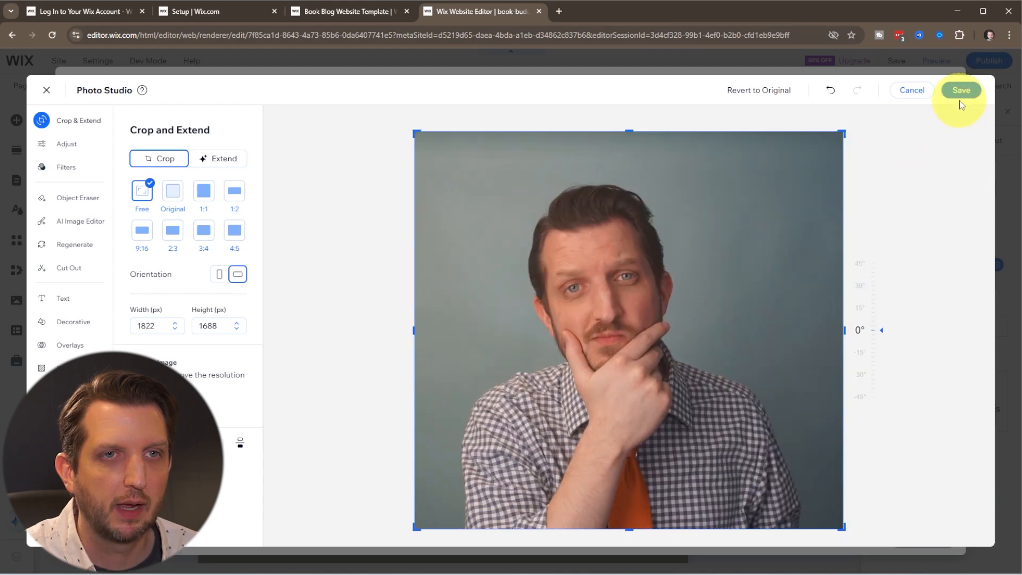
left_click(961, 91)
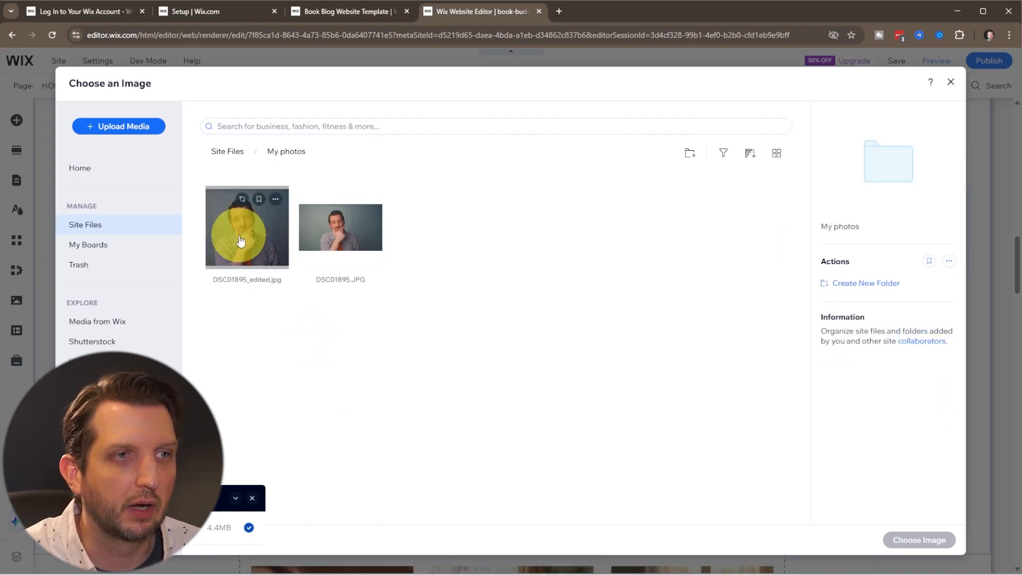
Step: Replace the first team member's photo with DSC01895_edited.jpg and enter the member's full name on the card
left_click(240, 241)
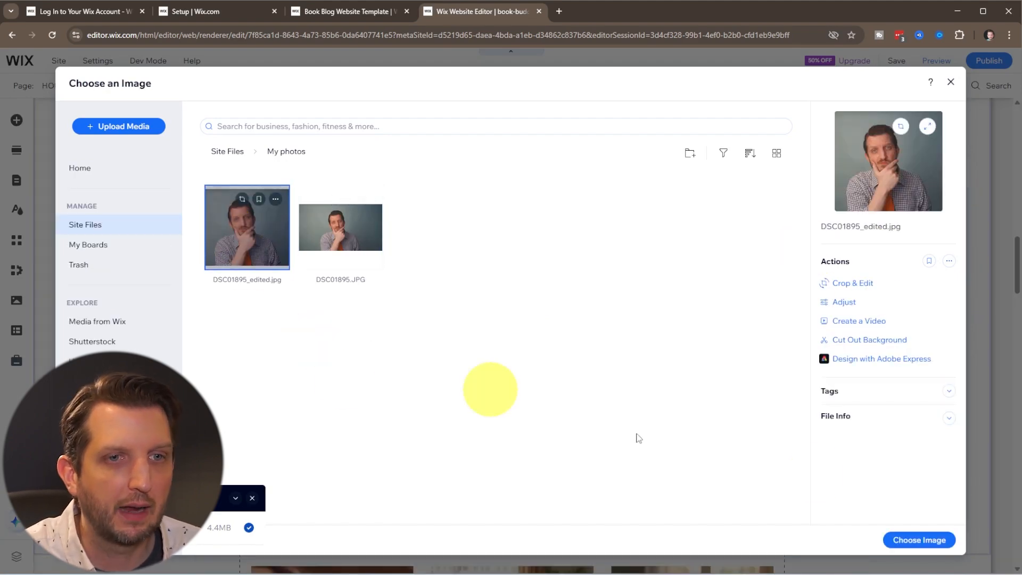
left_click(916, 540)
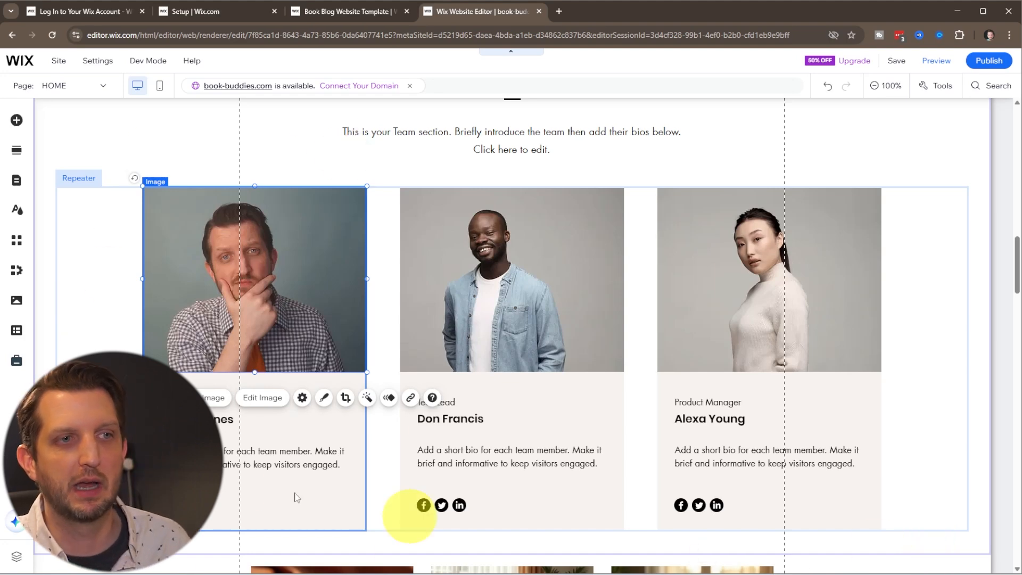
left_click(199, 419)
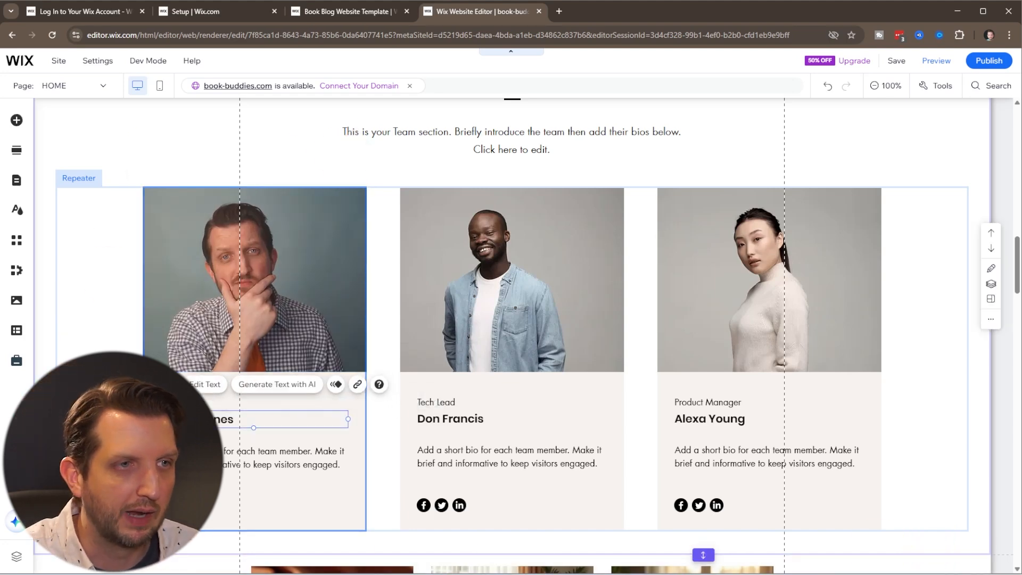
double_click(230, 421)
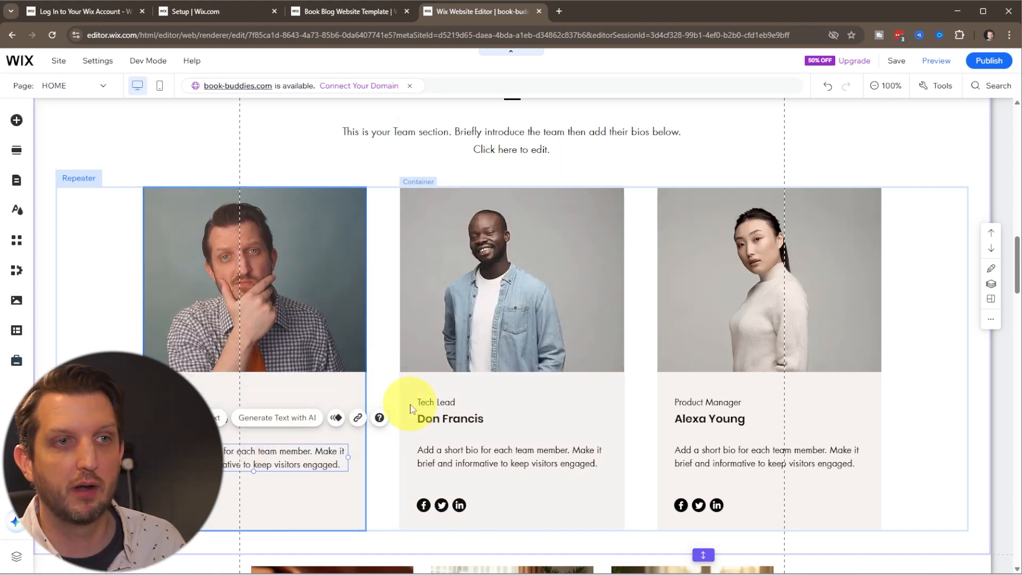
scroll(399, 406, "down", 2)
scroll(767, 465, "up", 1)
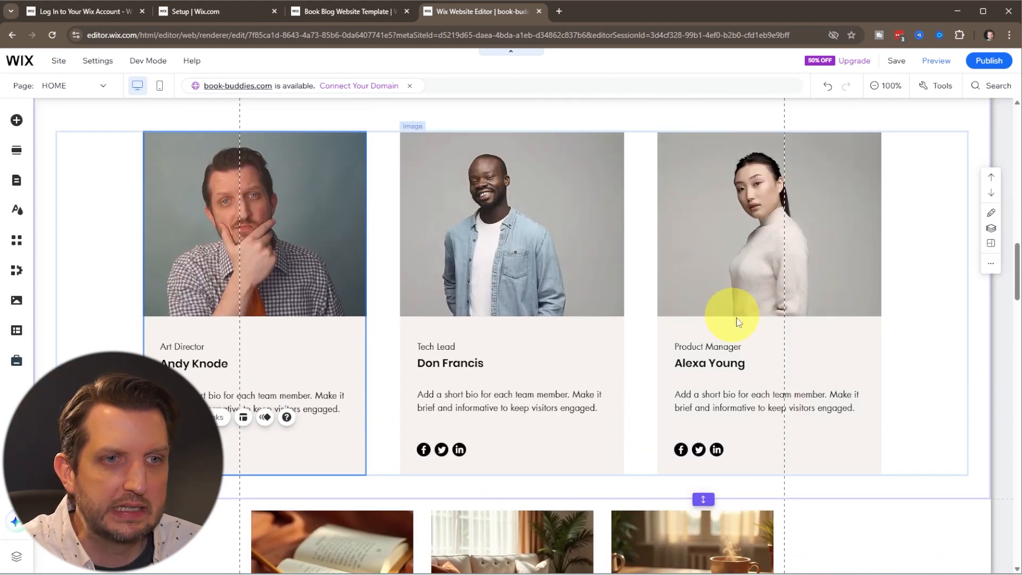
Step: Look over the lower Home page sections, view the CONTACT page and return to the HOME page
scroll(729, 330, "down", 3)
scroll(586, 383, "down", 3)
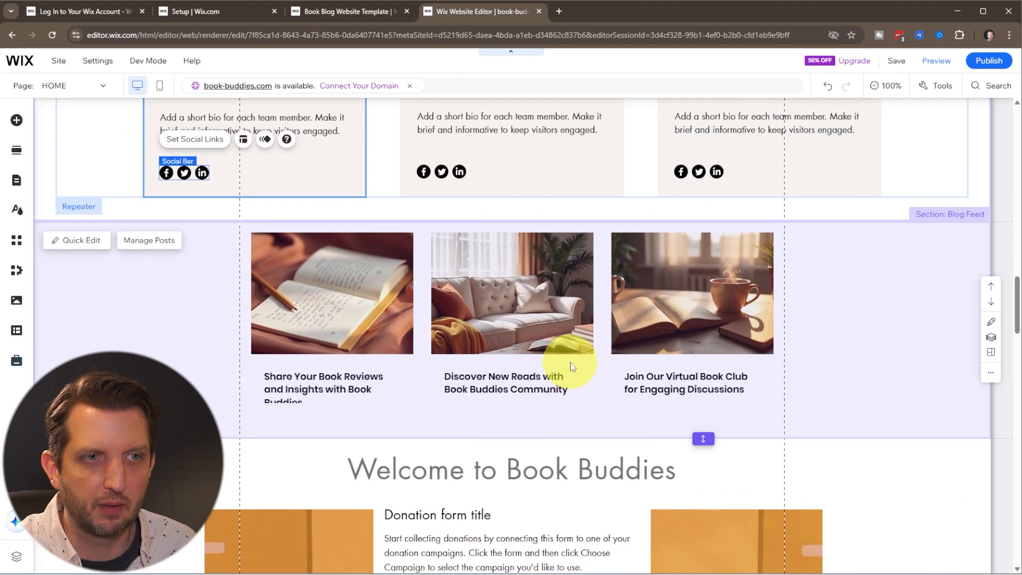
scroll(570, 384, "down", 1)
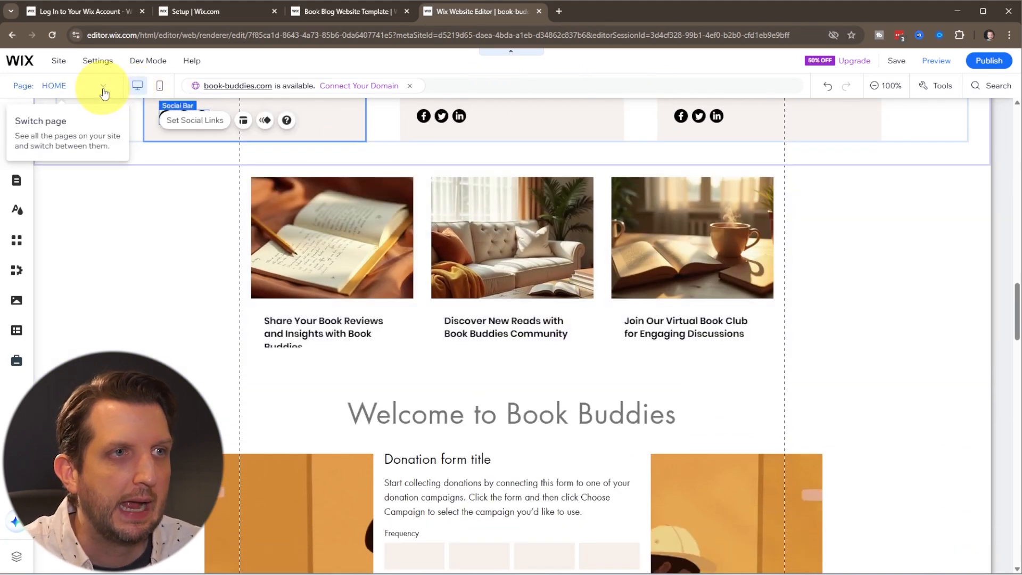
left_click(102, 85)
left_click(24, 201)
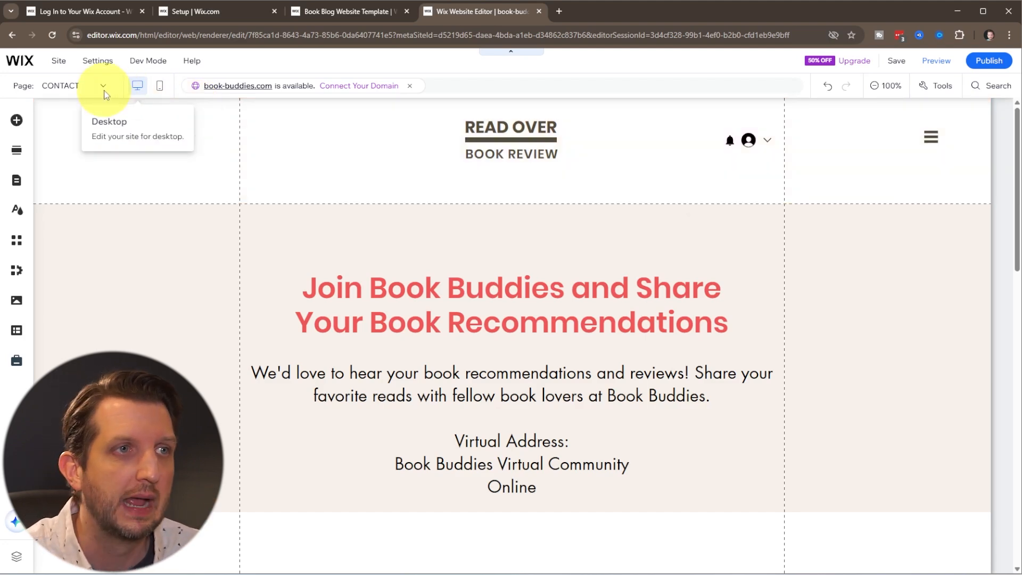
left_click(104, 91)
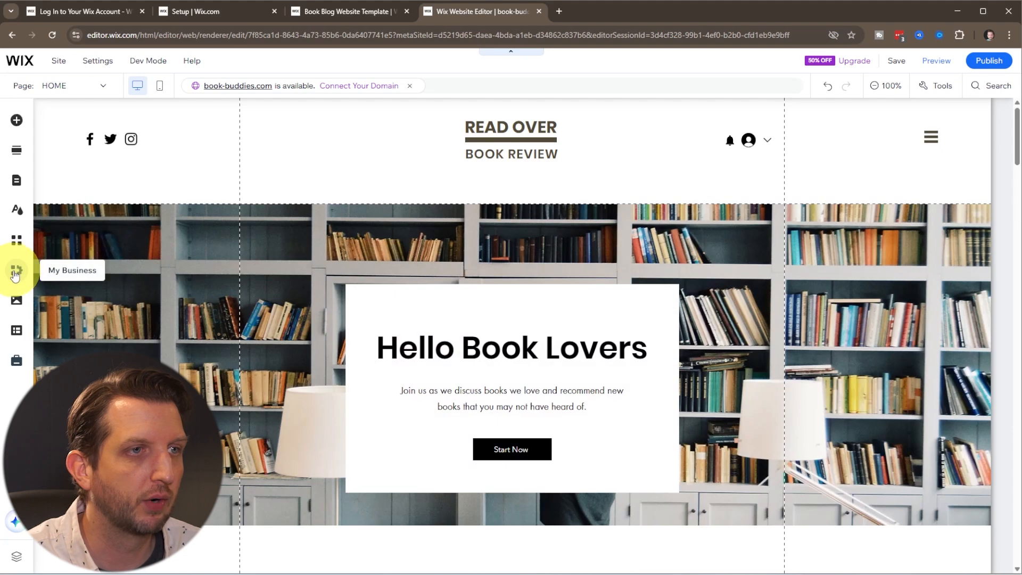
Step: Open the theme choices in the site design settings and browse down to the Warm theme
left_click(16, 219)
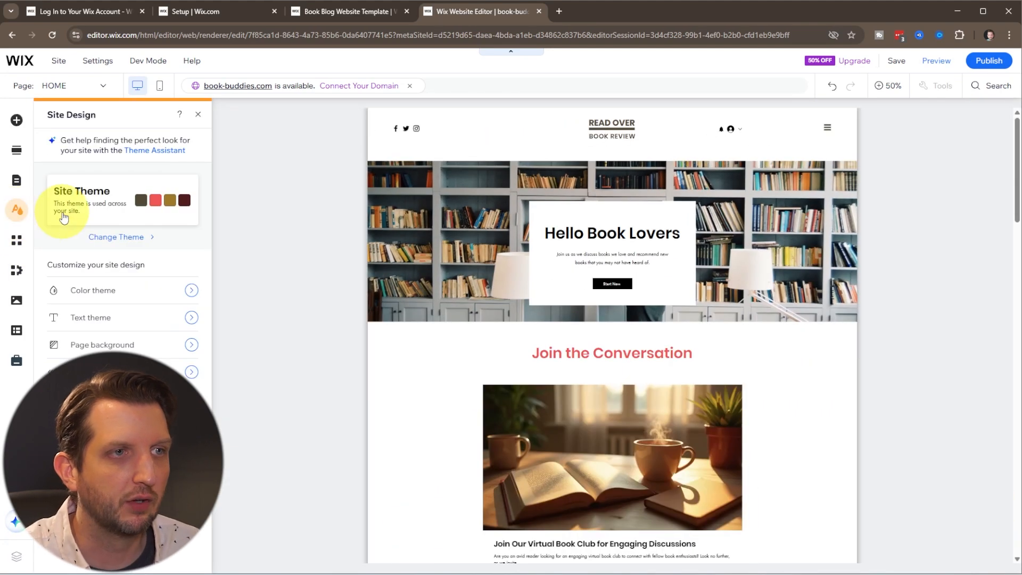
left_click(124, 241)
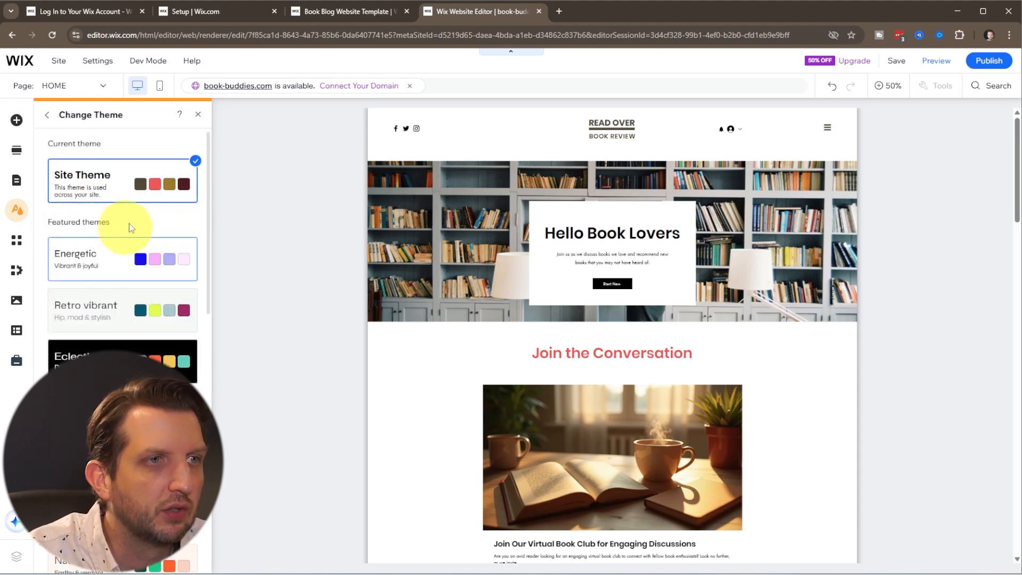
scroll(138, 237, "down", 6)
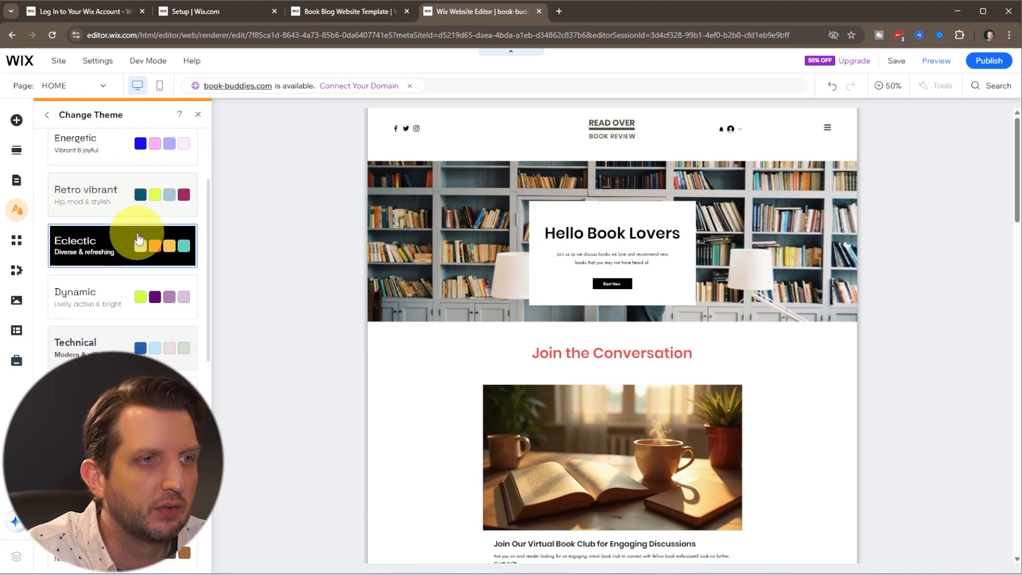
scroll(138, 238, "down", 1)
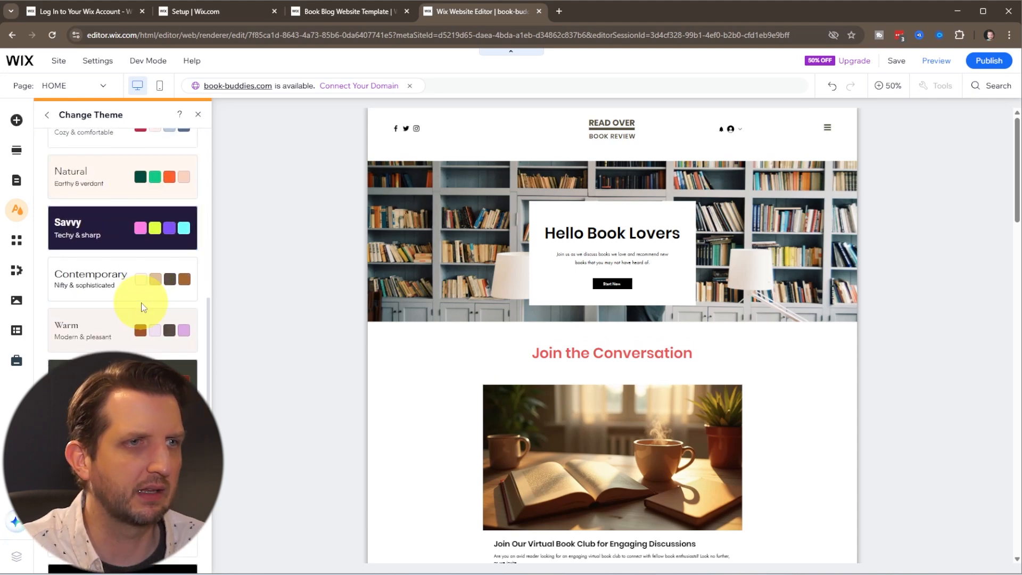
Step: Try the Warm theme on the site and check it down to the Current Book Discussion section
left_click(110, 332)
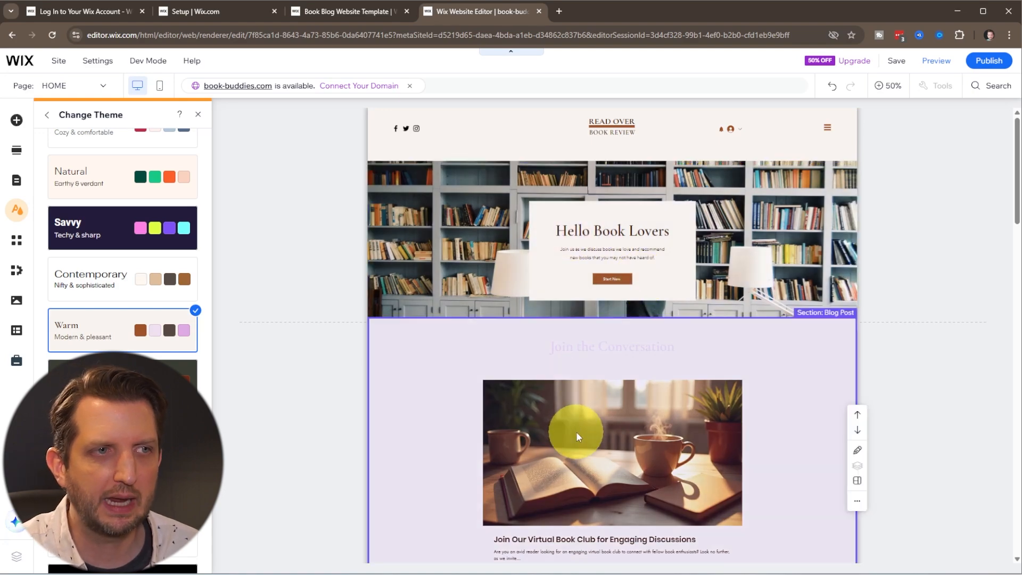
scroll(479, 495, "down", 10)
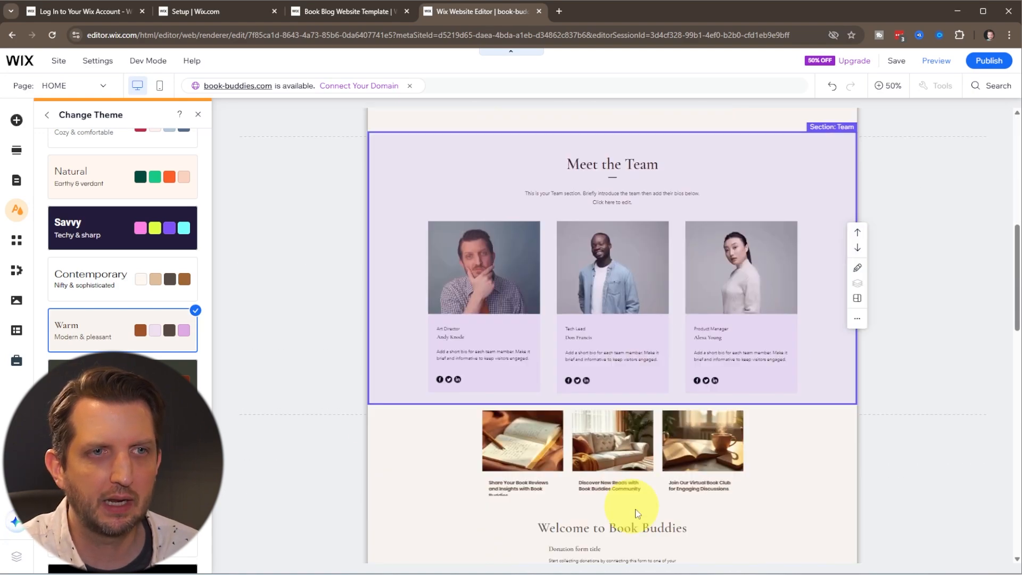
scroll(793, 376, "down", 5)
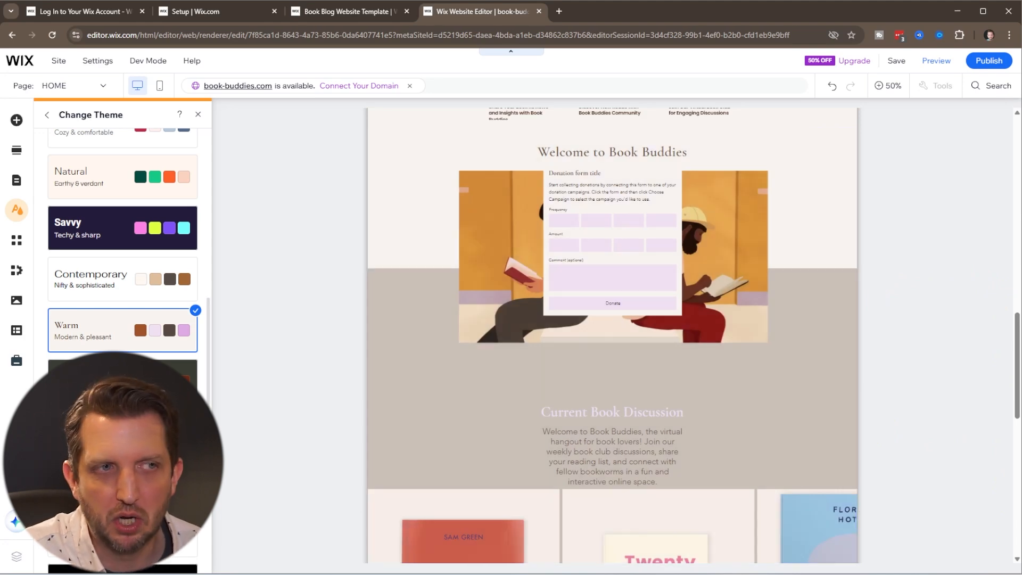
Step: Try the Fashionable theme on the site and check it from the Welcome section up to the header
left_click(122, 432)
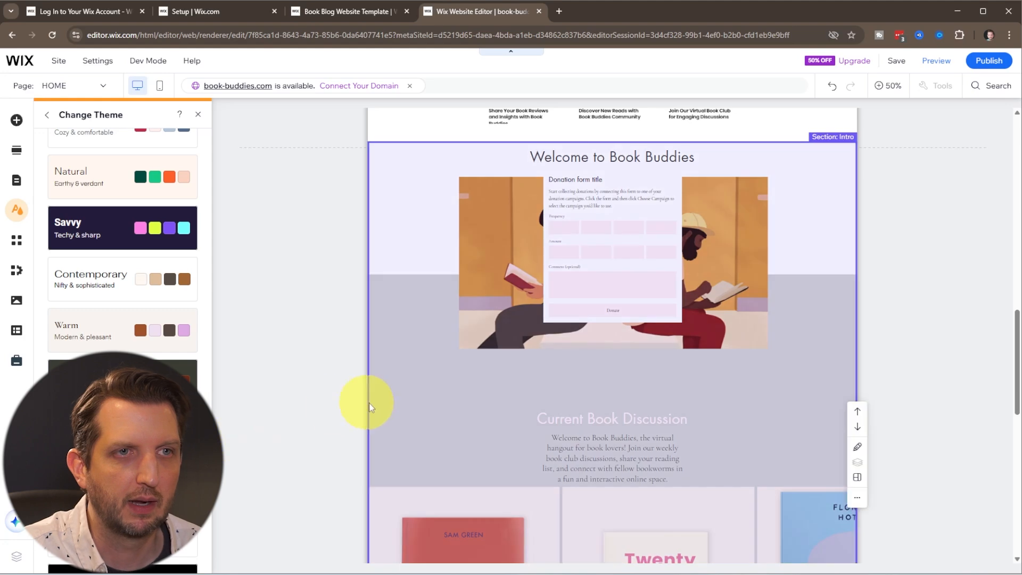
scroll(372, 406, "up", 5)
scroll(435, 229, "up", 5)
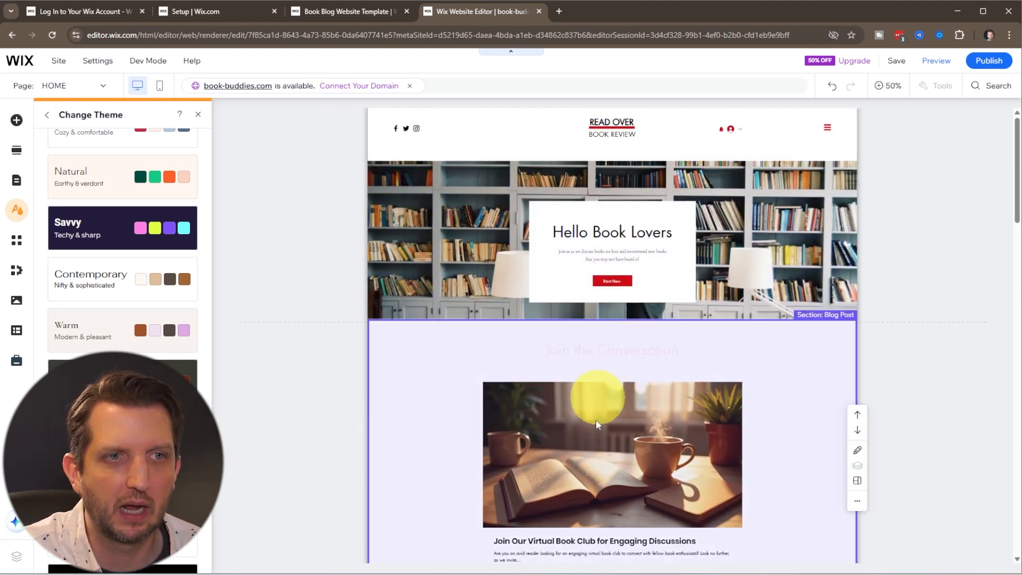
Step: Apply the dark green site theme with dark red and tan accents and check it down to the Blog Feed section
scroll(122, 266, "down", 5)
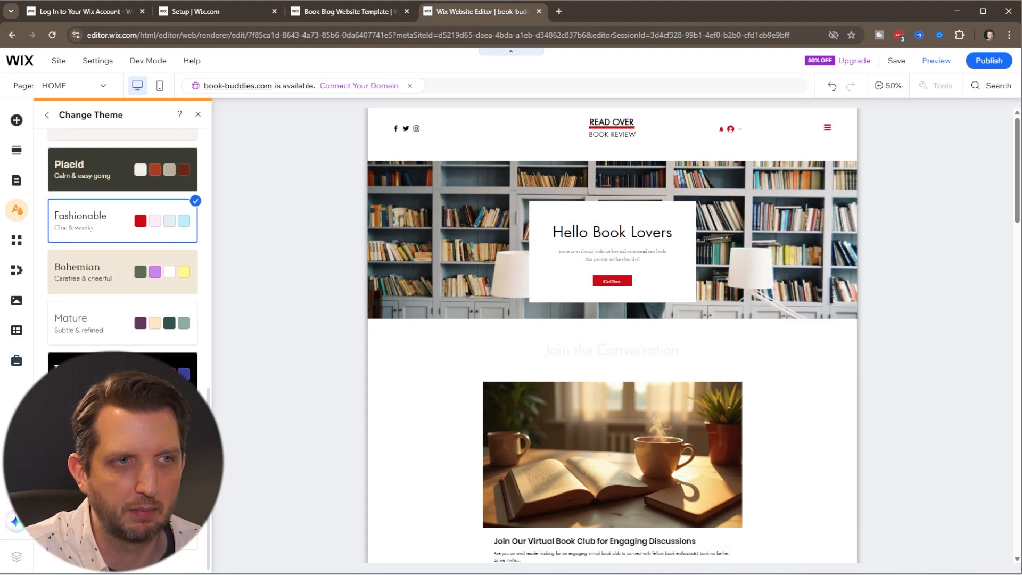
left_click(122, 476)
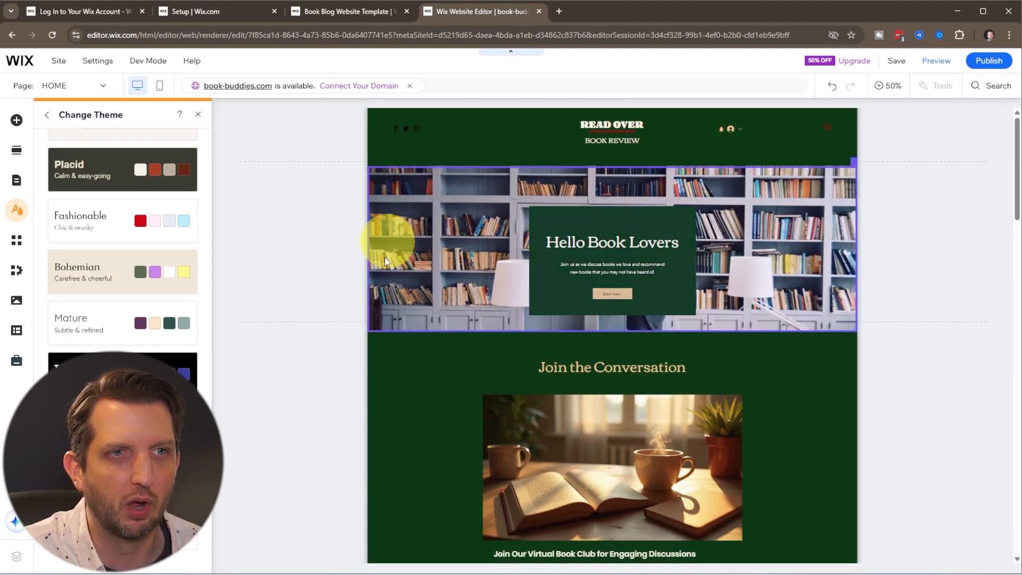
scroll(402, 427, "down", 5)
scroll(403, 427, "down", 5)
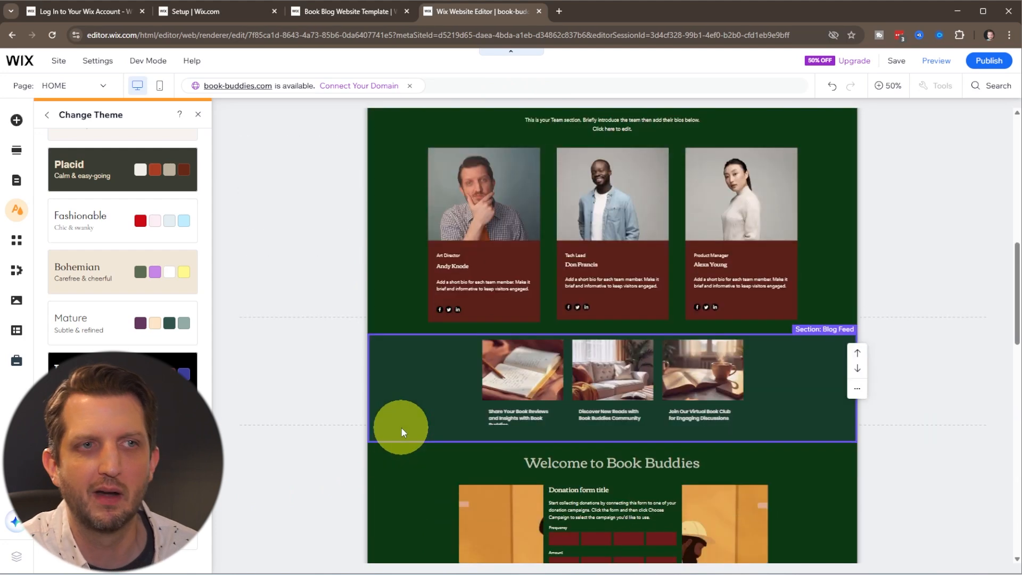
Step: Examine the color theme's base and accent colors and the text theme's heading and paragraph fonts, and close the site design settings
left_click(46, 114)
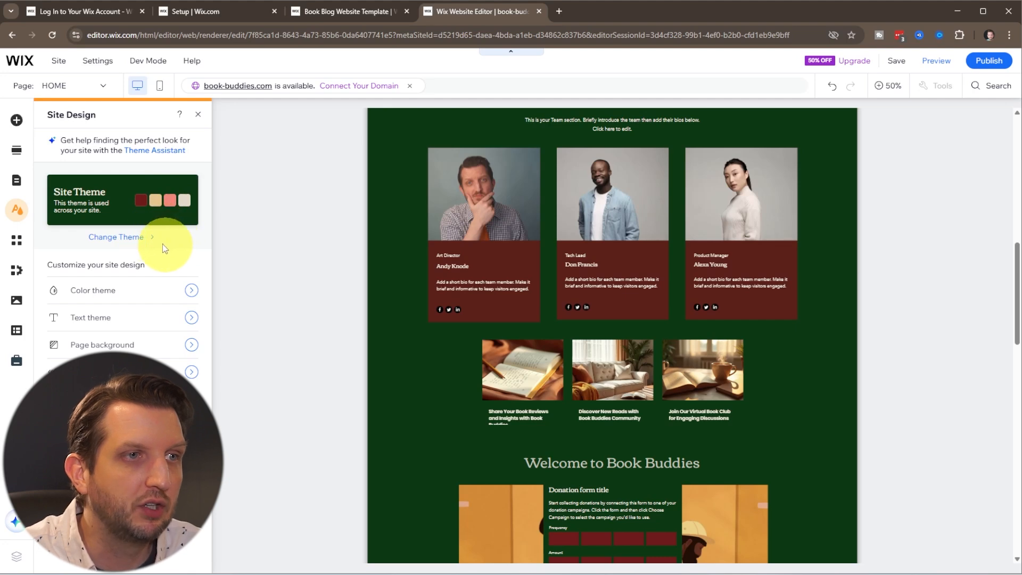
left_click(192, 291)
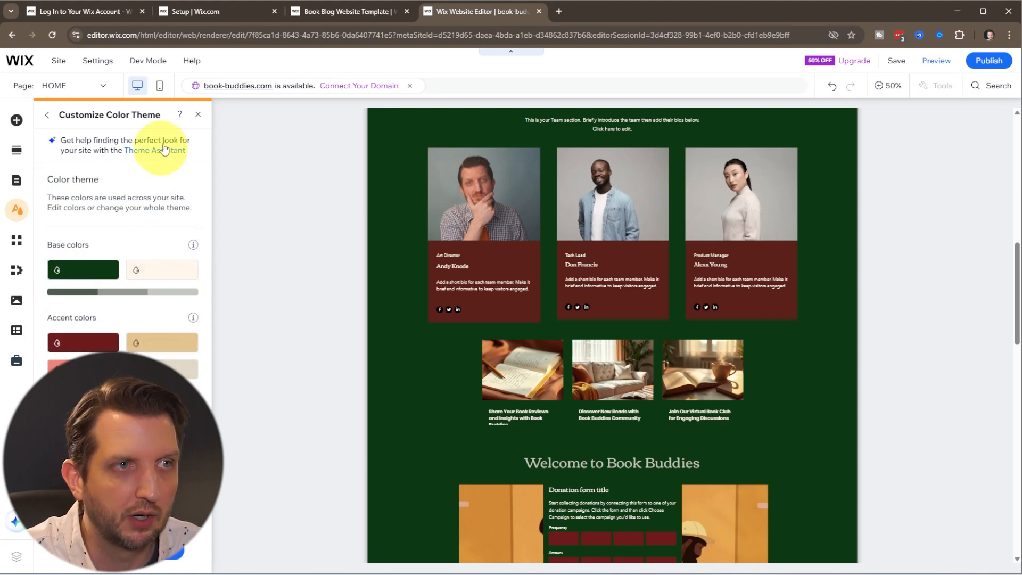
left_click(47, 115)
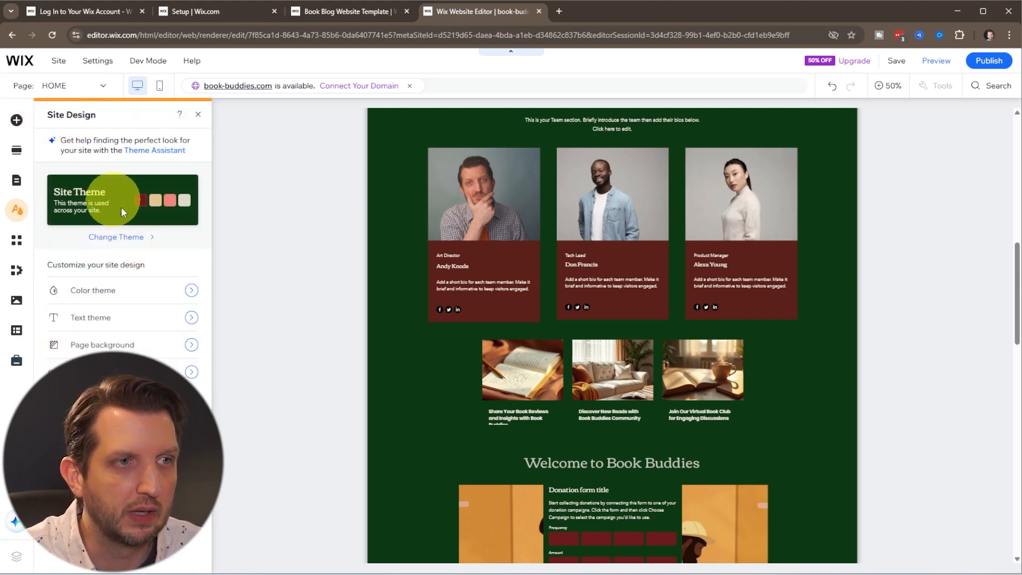
left_click(191, 317)
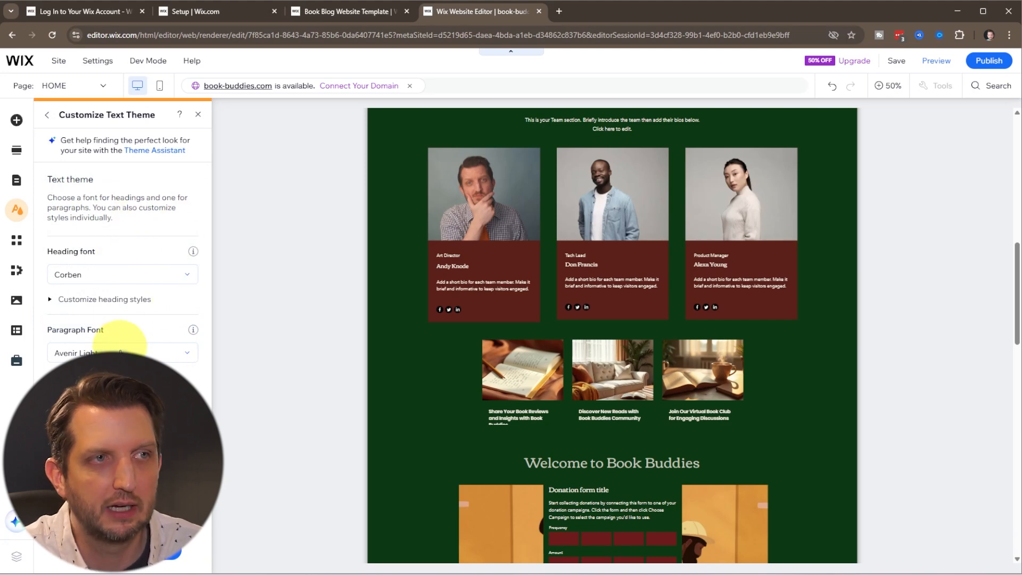
left_click(47, 115)
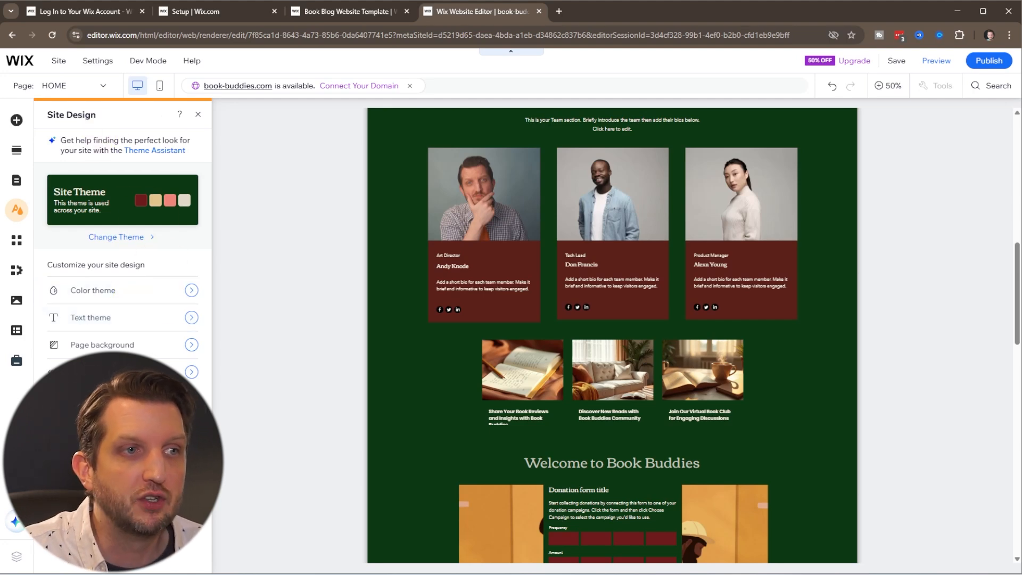
left_click(198, 114)
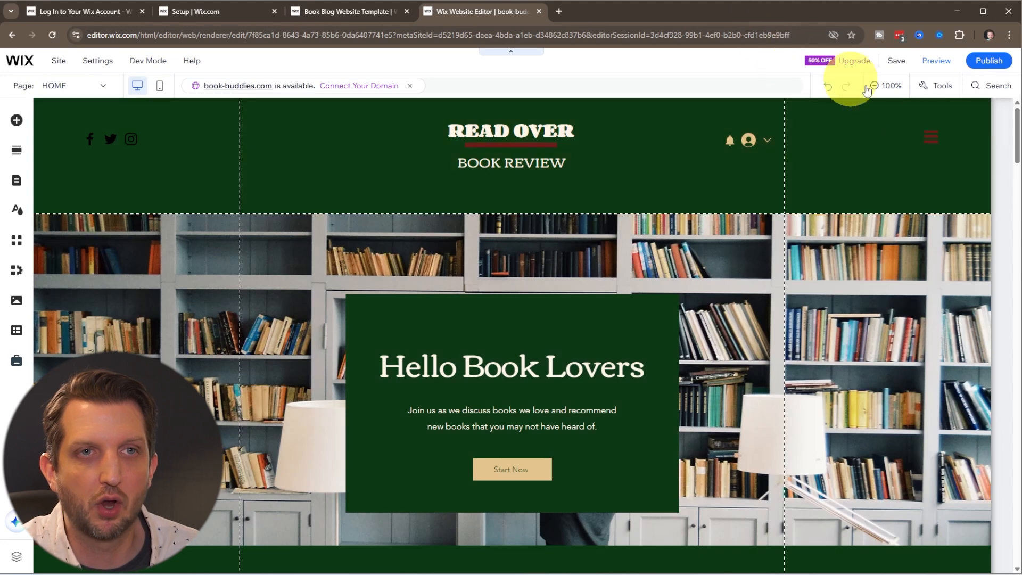
Step: Preview the Home page in desktop and mobile views, checking the blog post, donation form and team sections
left_click(942, 66)
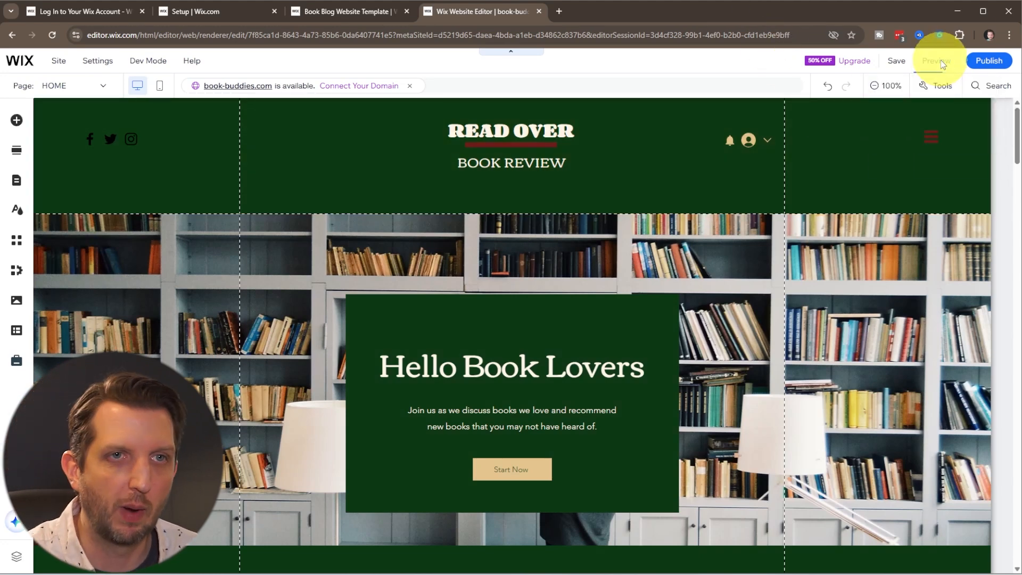
scroll(710, 386, "down", 3)
scroll(710, 385, "down", 10)
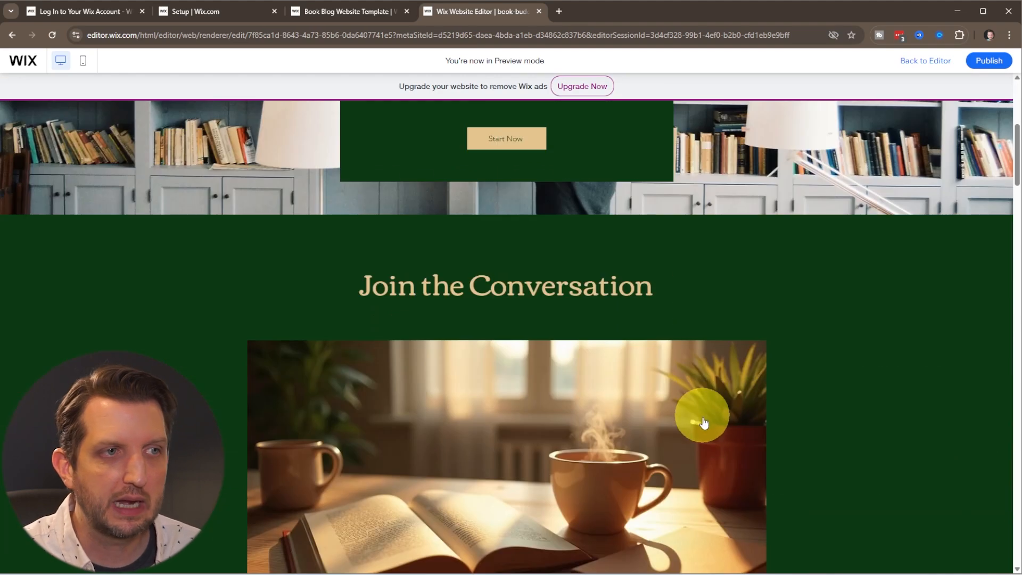
scroll(694, 497, "up", 12)
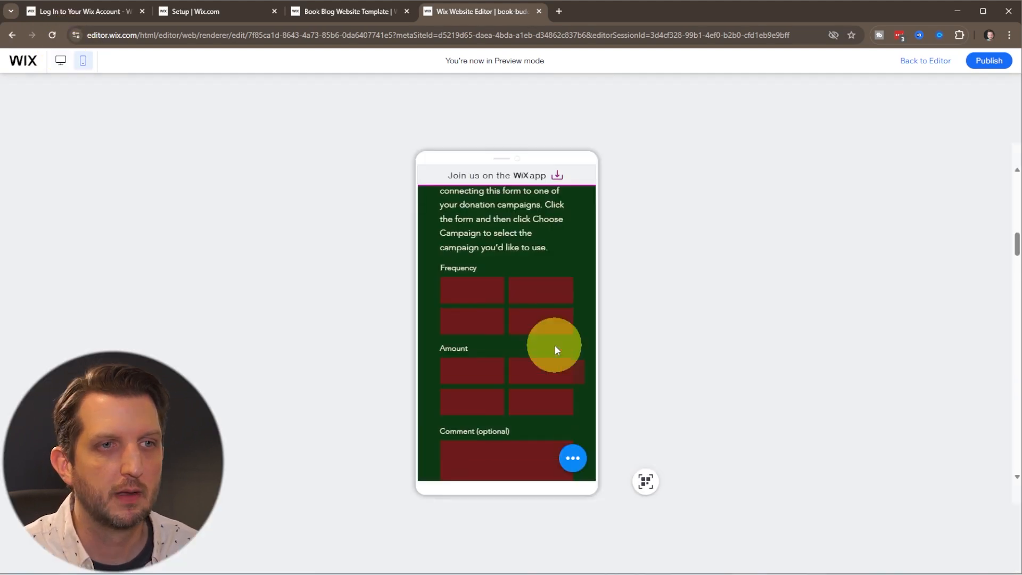
scroll(555, 346, "down", 8)
scroll(555, 346, "down", 10)
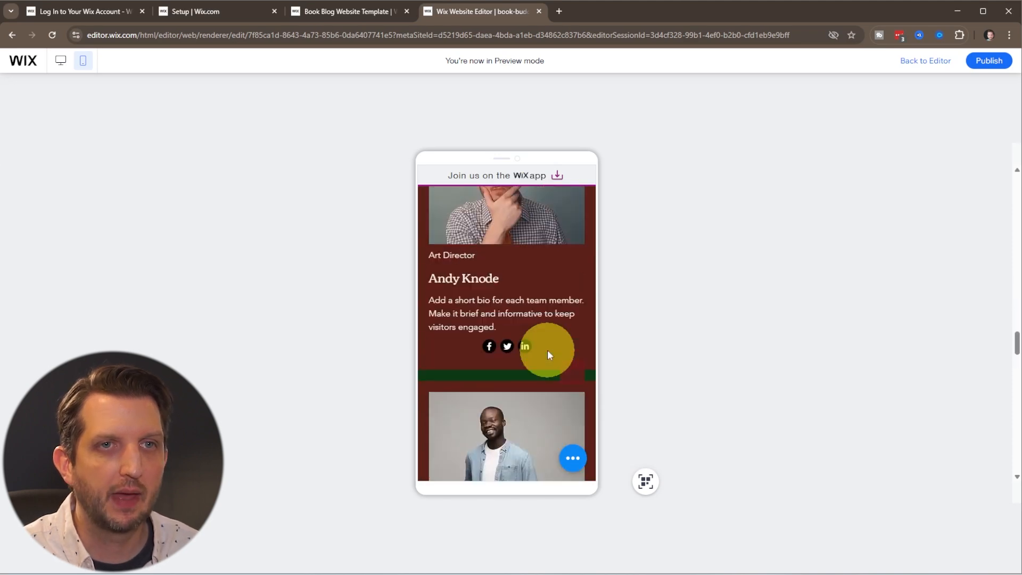
scroll(550, 355, "up", 15)
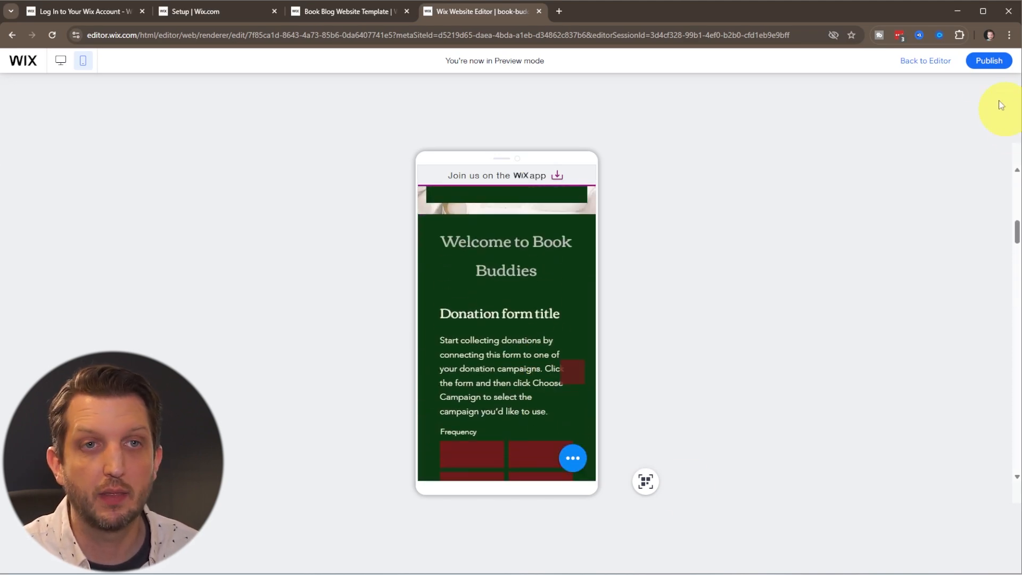
Step: Publish the site with the latest changes, dismiss the confirmation and return to the editor
mouse_move(990, 61)
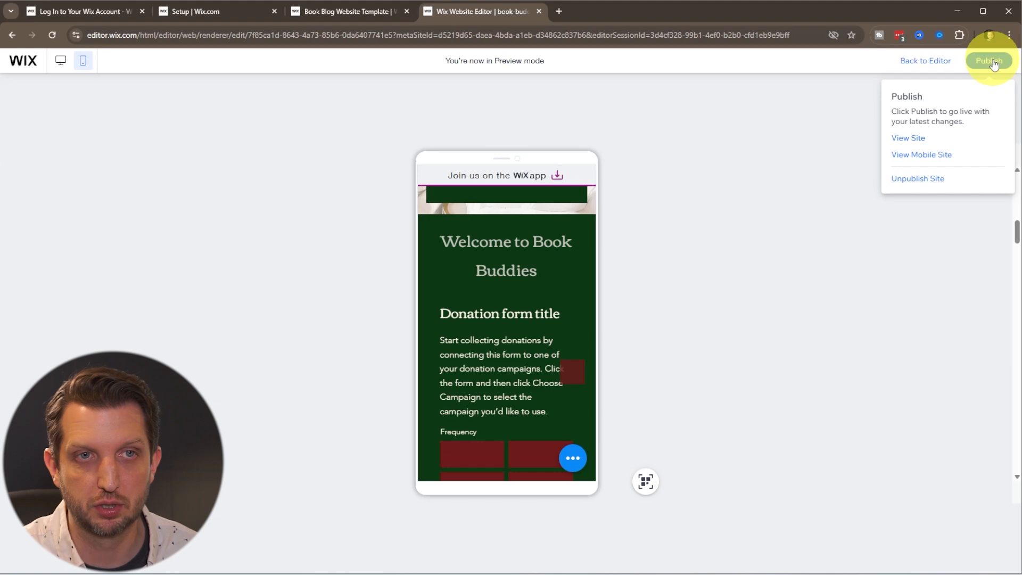
left_click(993, 63)
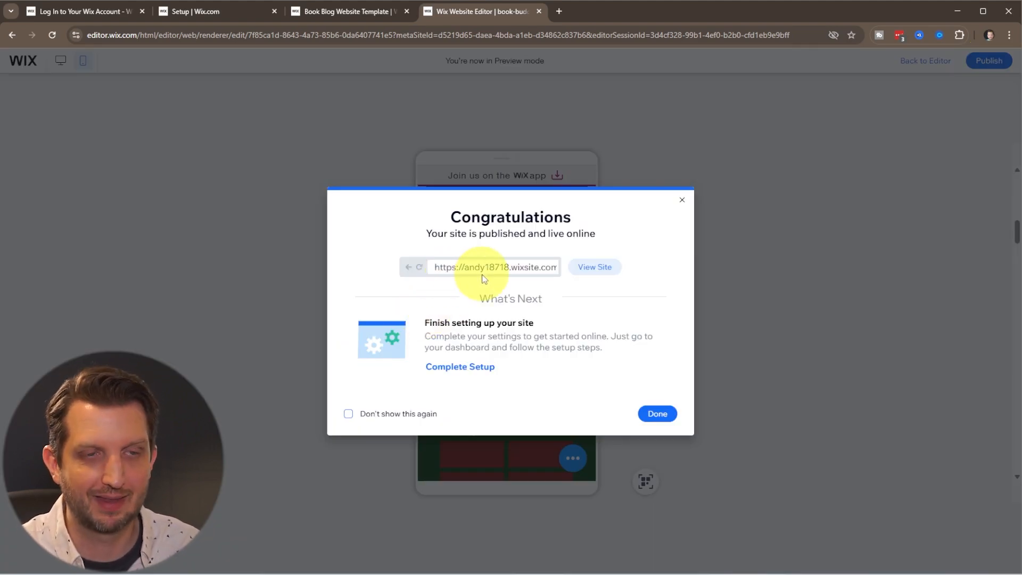
left_click(654, 415)
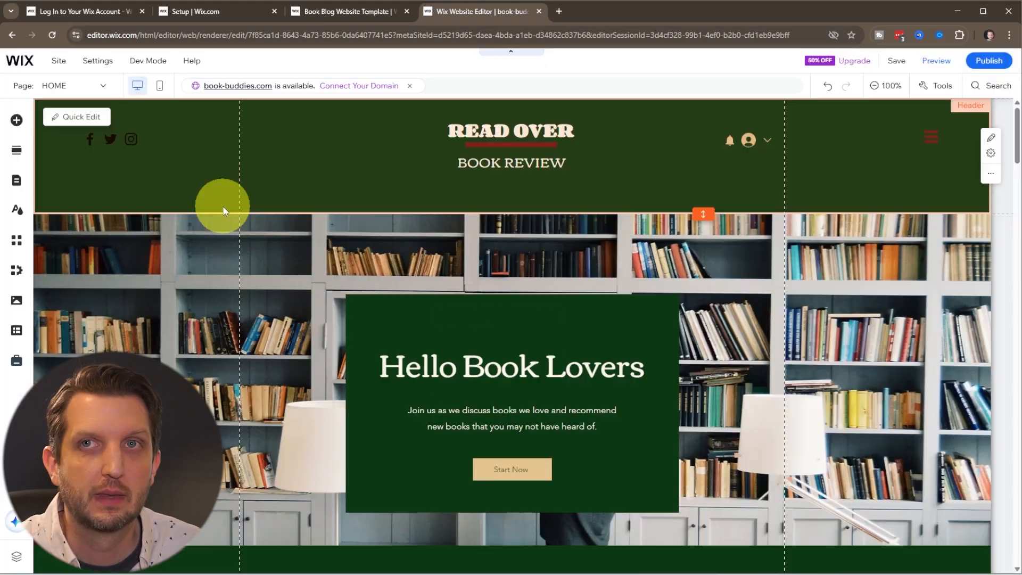